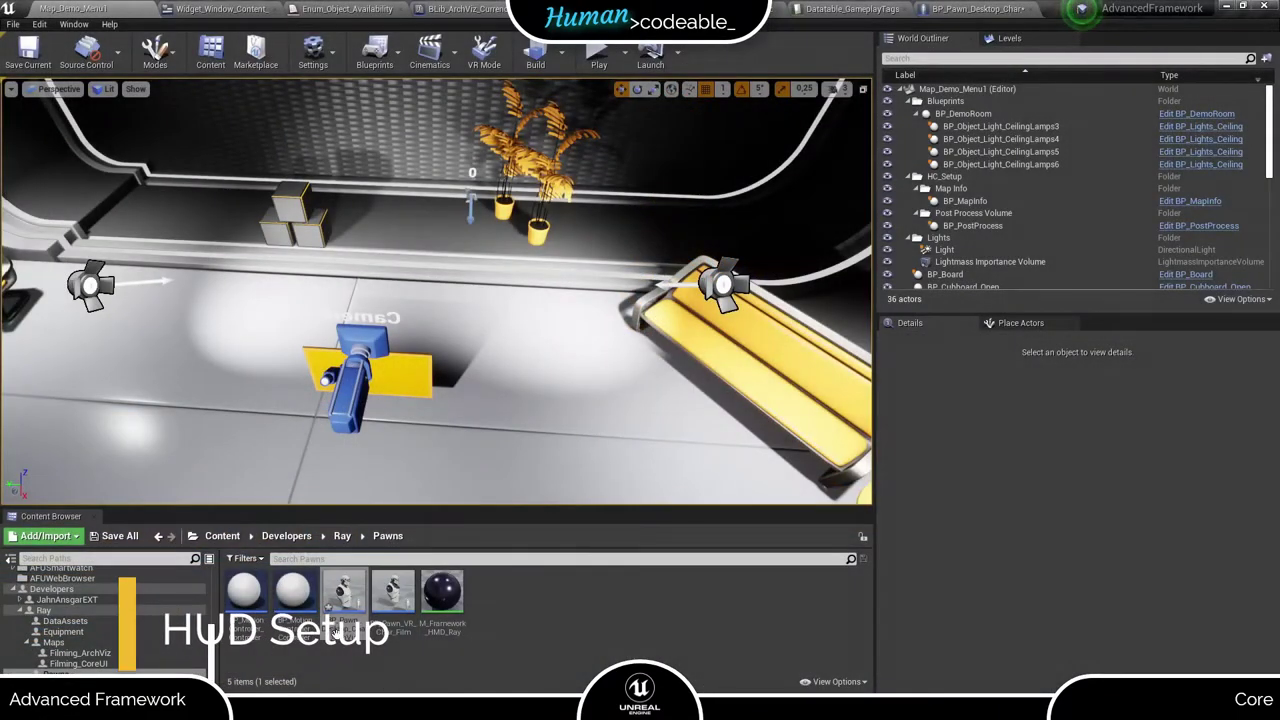
- Open the BP_Pawn_Desktop_Char_ArchViz_Film pawn and add a Comp_HUD component to it
double_click(338, 622)
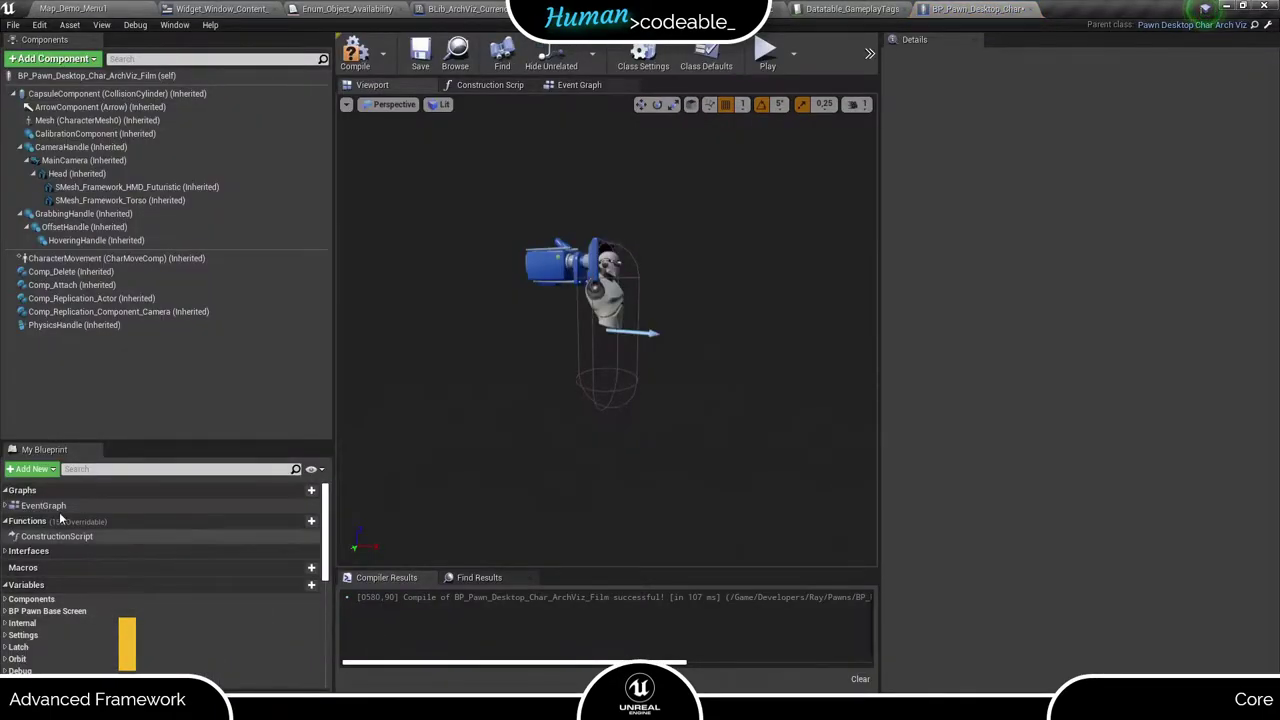
left_click(55, 60)
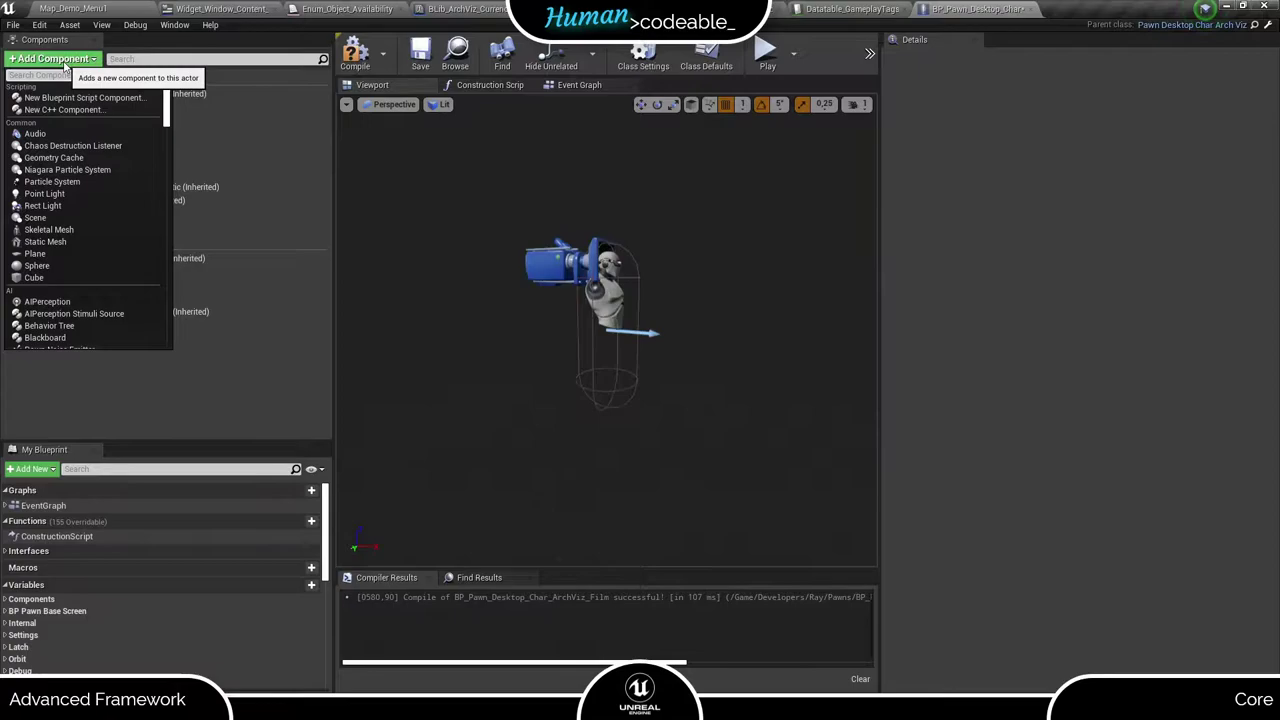
type("hud")
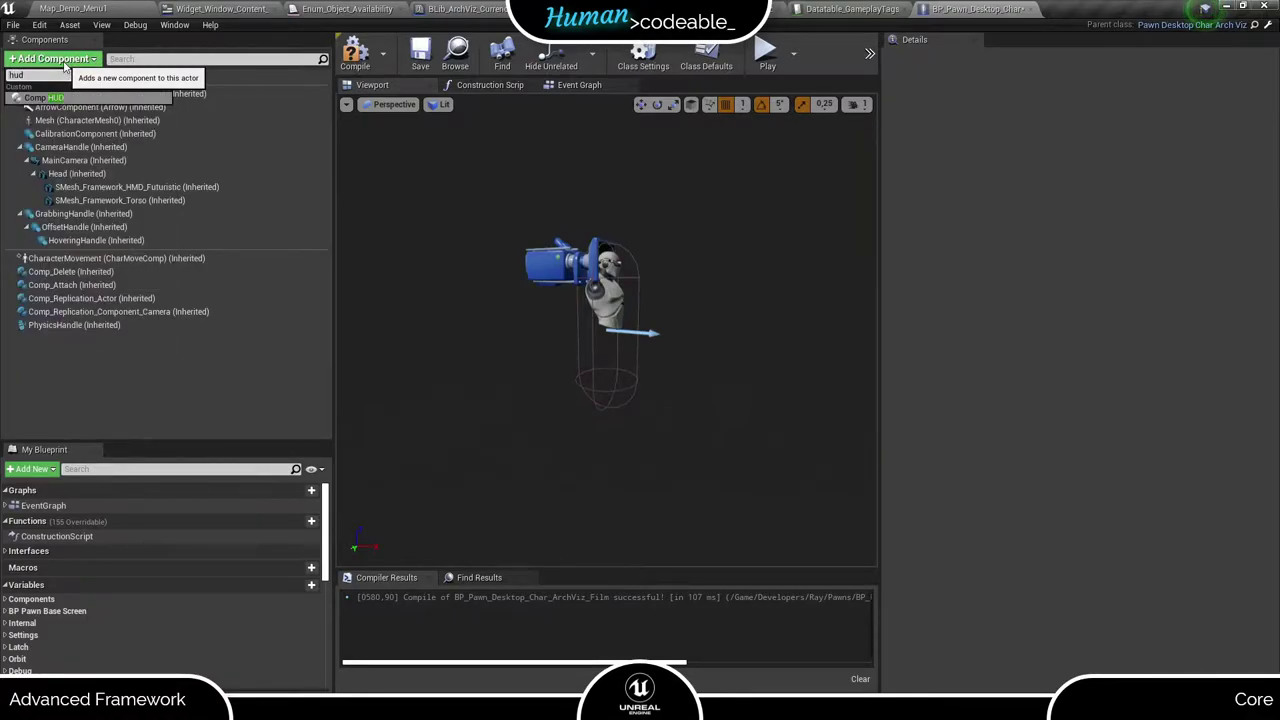
key("Return")
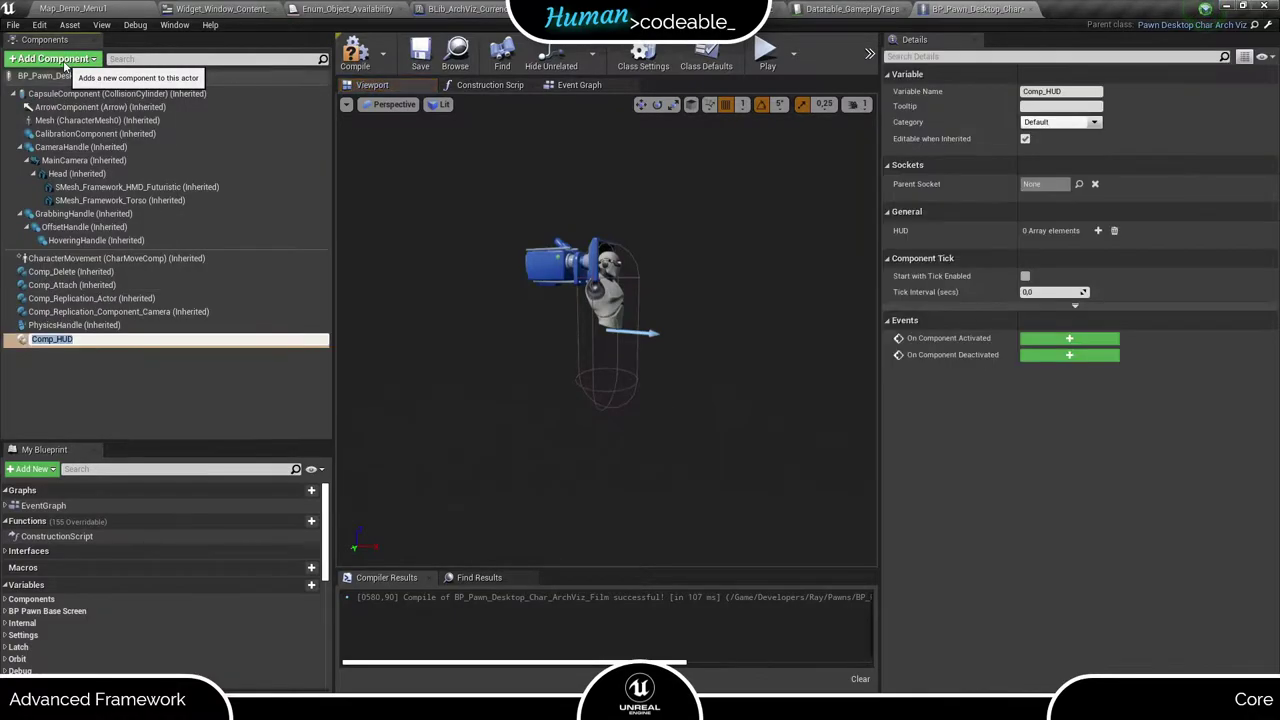
left_click(30, 397)
left_click(32, 340)
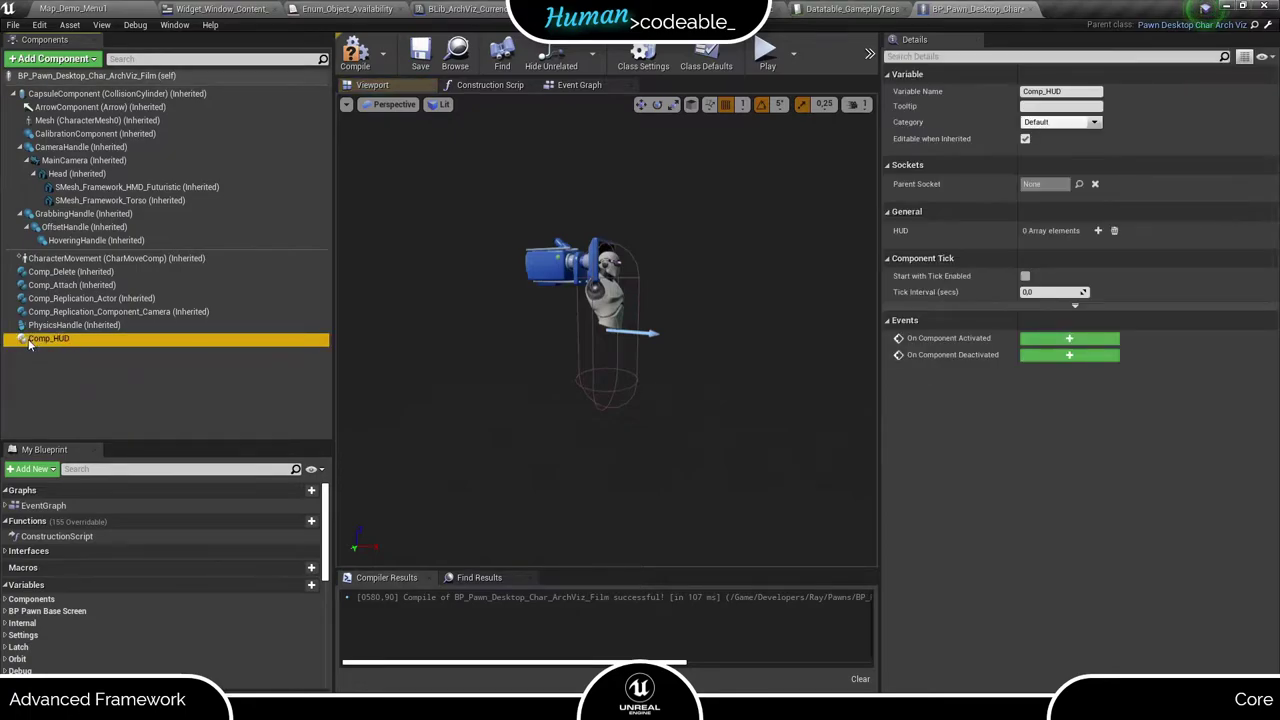
- Add an element to Comp_HUD's HUD array and expand its Name and Frame members
left_click(1097, 230)
left_click(895, 248)
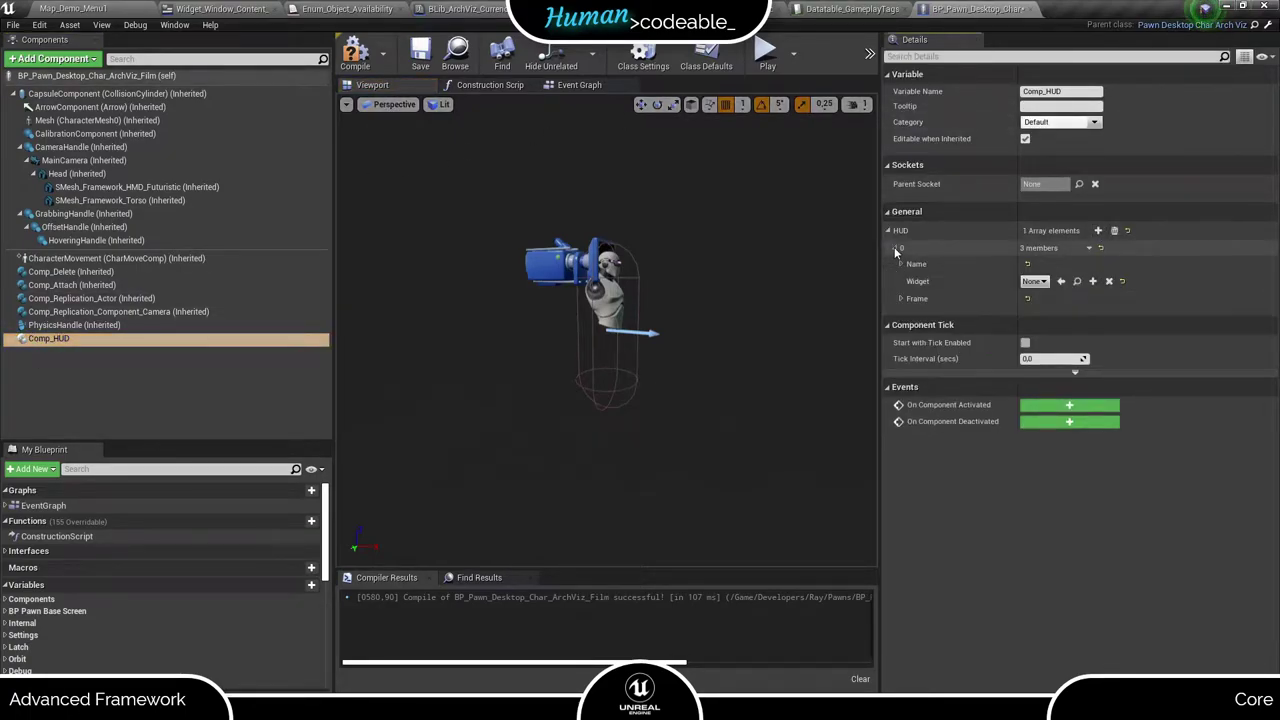
left_click(901, 264)
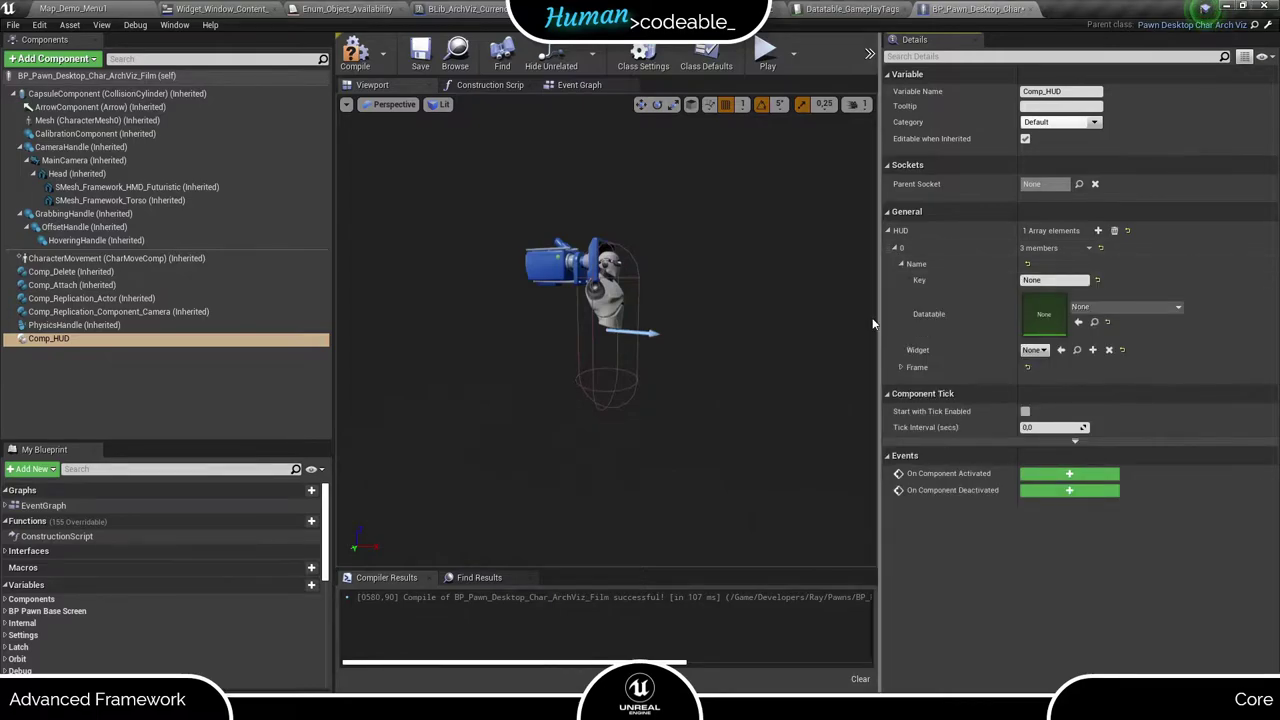
left_click(901, 367)
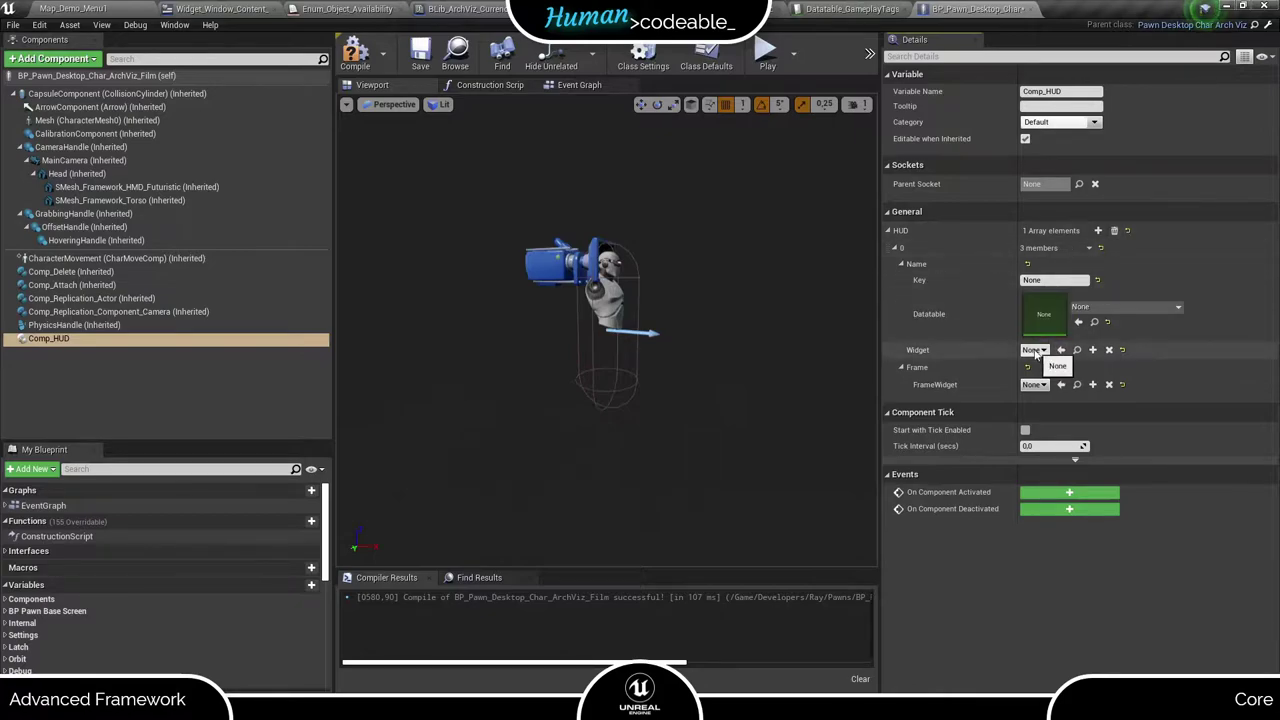
- Review the classes offered for the first HUD element's Widget and FrameWidget
left_click(1034, 350)
left_click(1034, 350)
left_click(1034, 385)
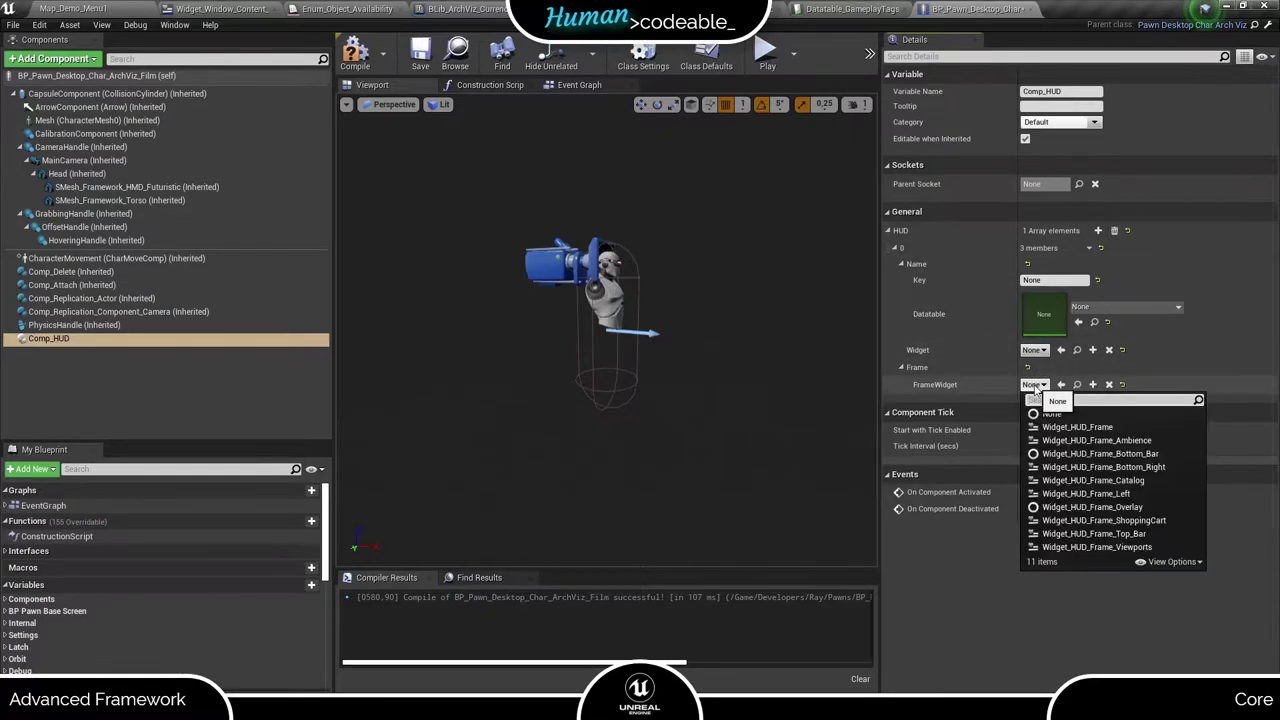
left_click(1034, 385)
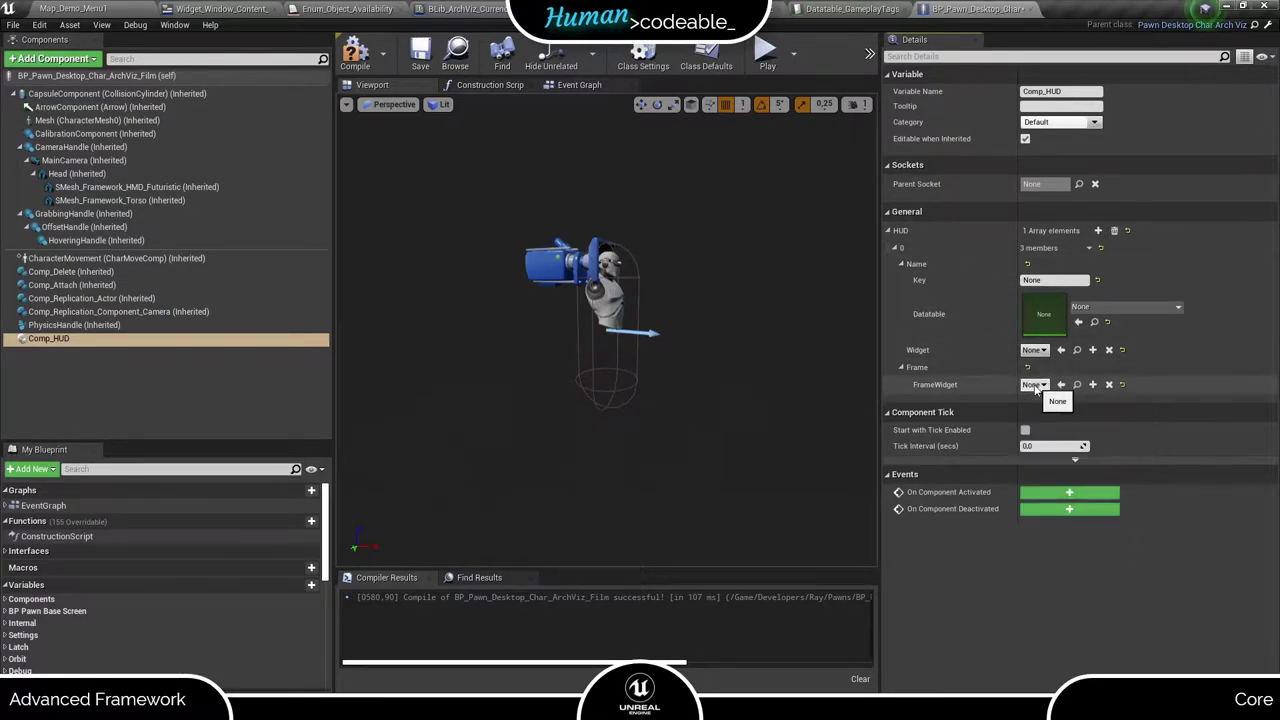
- Add two more elements to the HUD array and expand their Name and Frame members
left_click(1099, 231)
left_click(1099, 231)
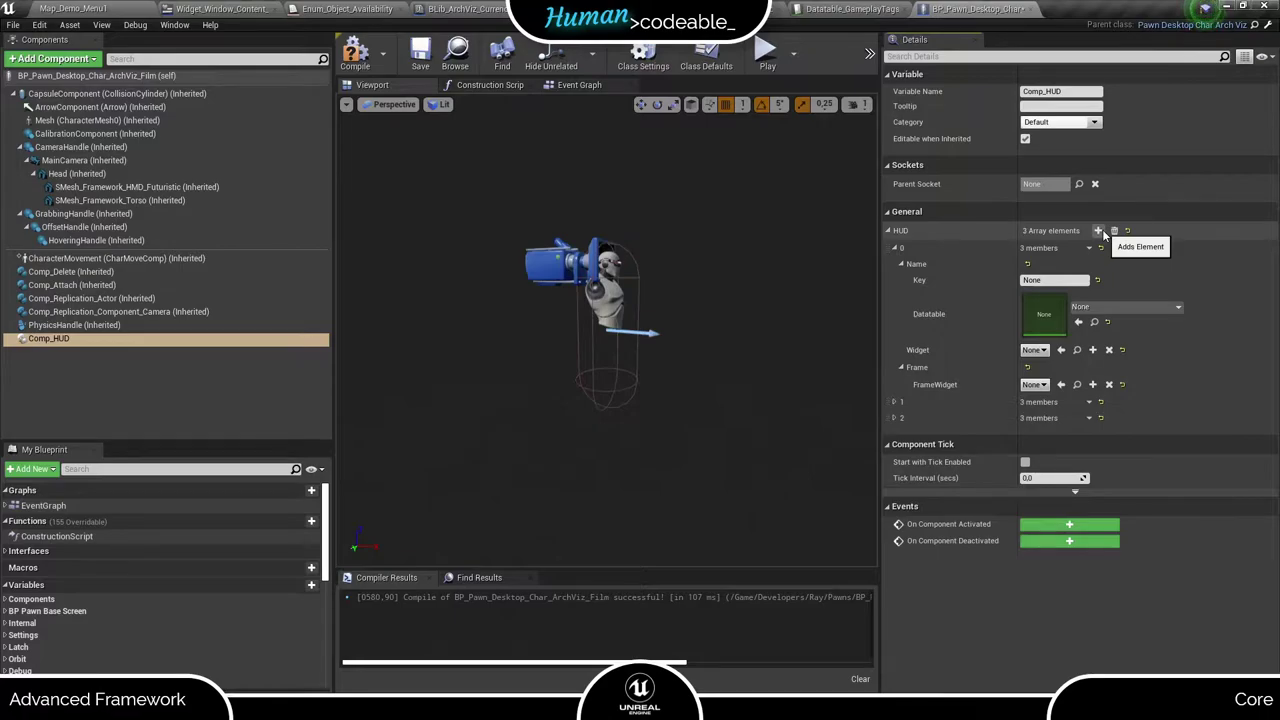
left_click(895, 402)
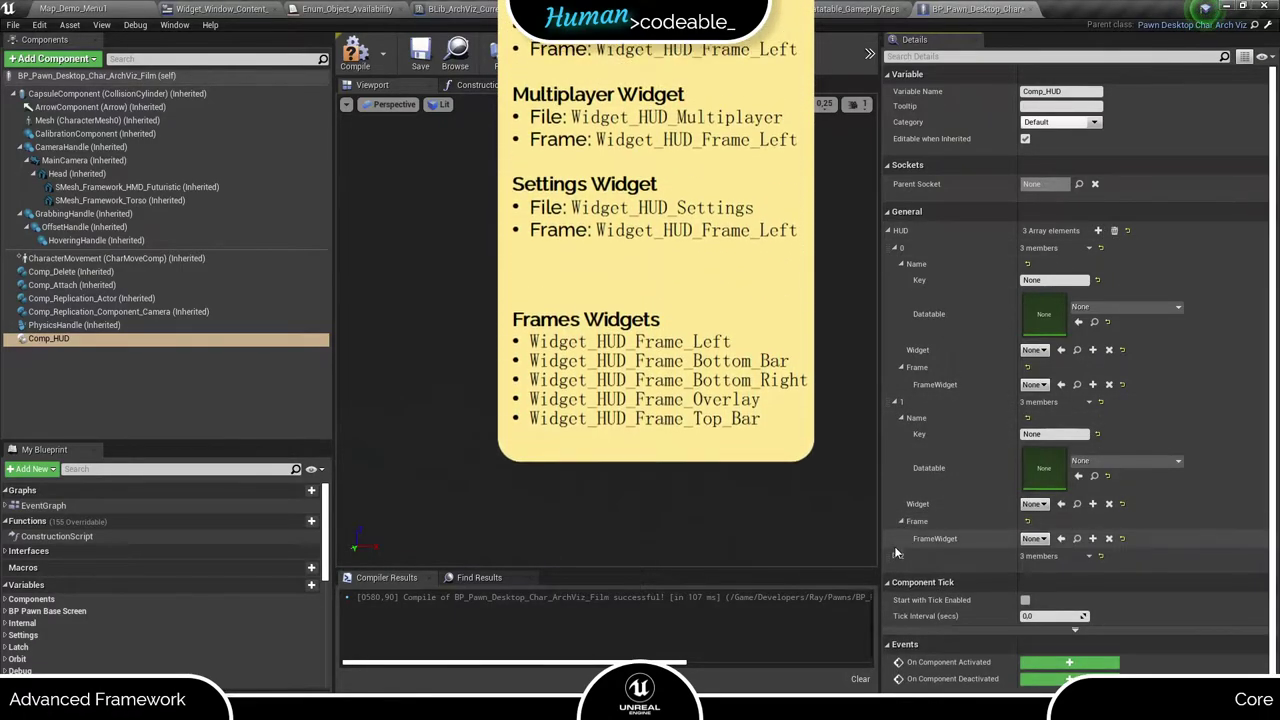
left_click(894, 556)
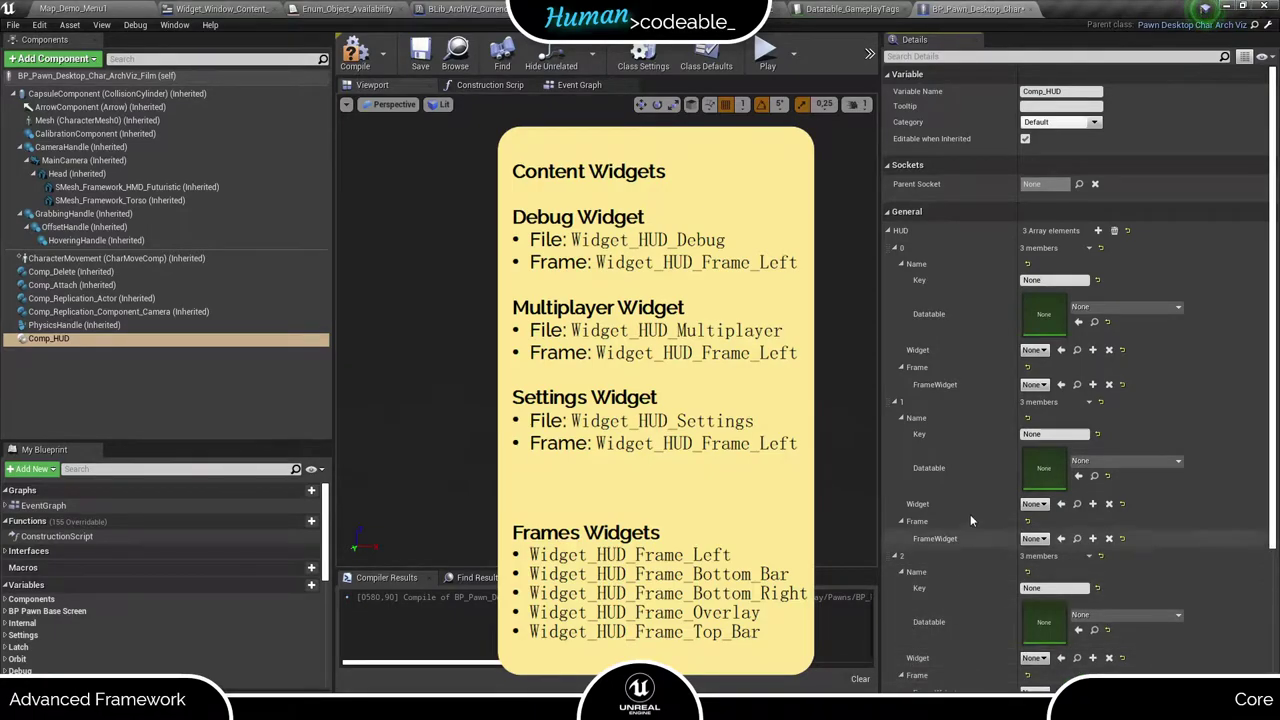
- Set the name keys of HUD elements 0, 1 and 2 to Settings, Multiplayer and Debug
scroll(970, 503, "down", 2)
left_click(1058, 216)
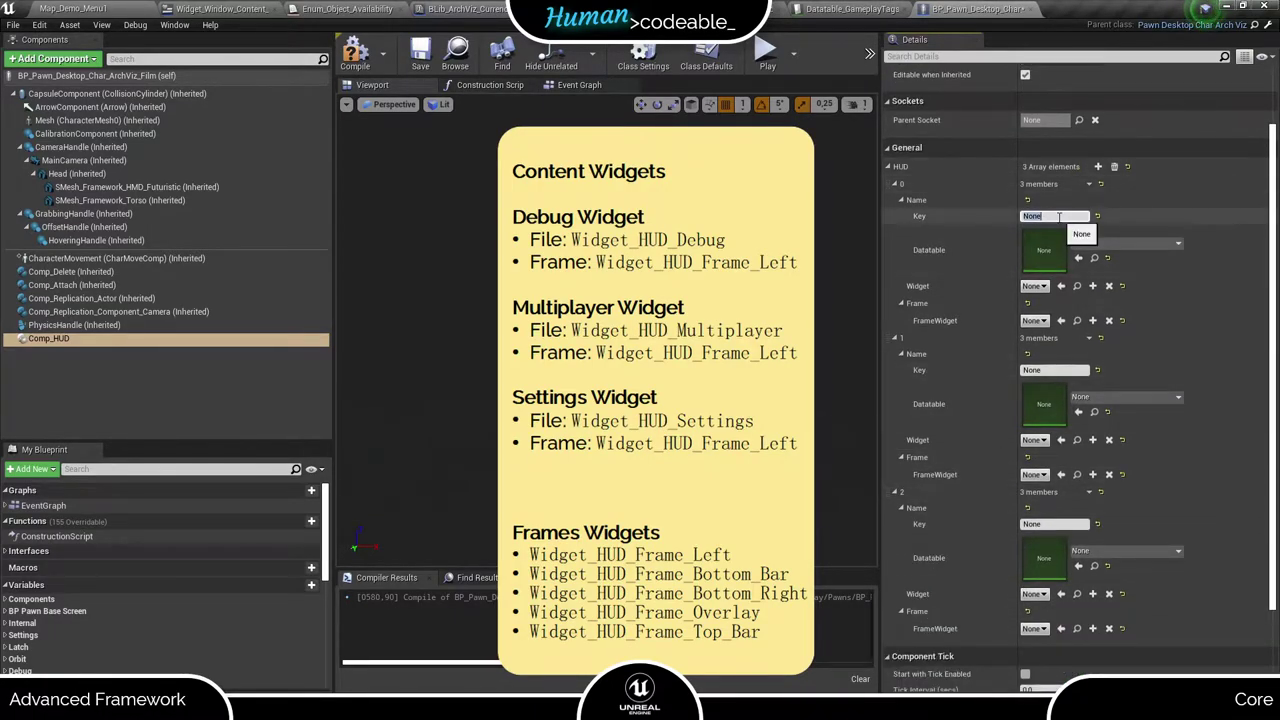
type("Settings")
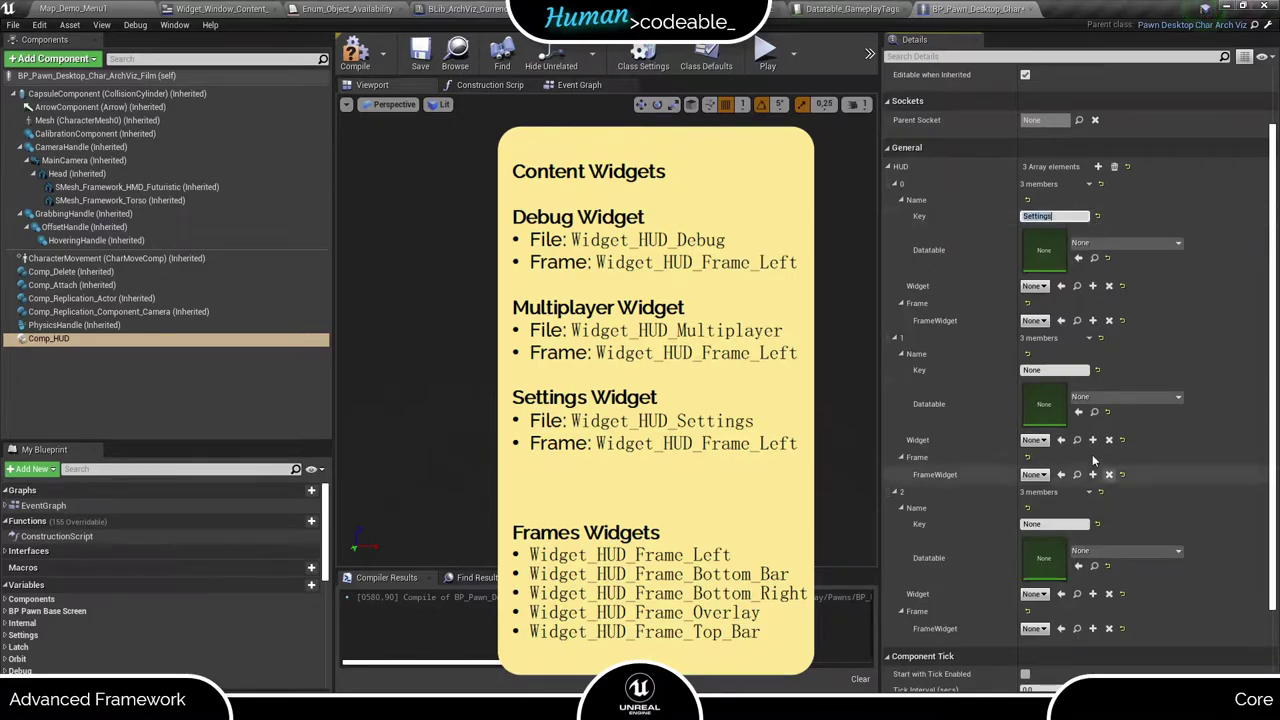
left_click(1056, 370)
type("Multiplayer")
left_click(1053, 524)
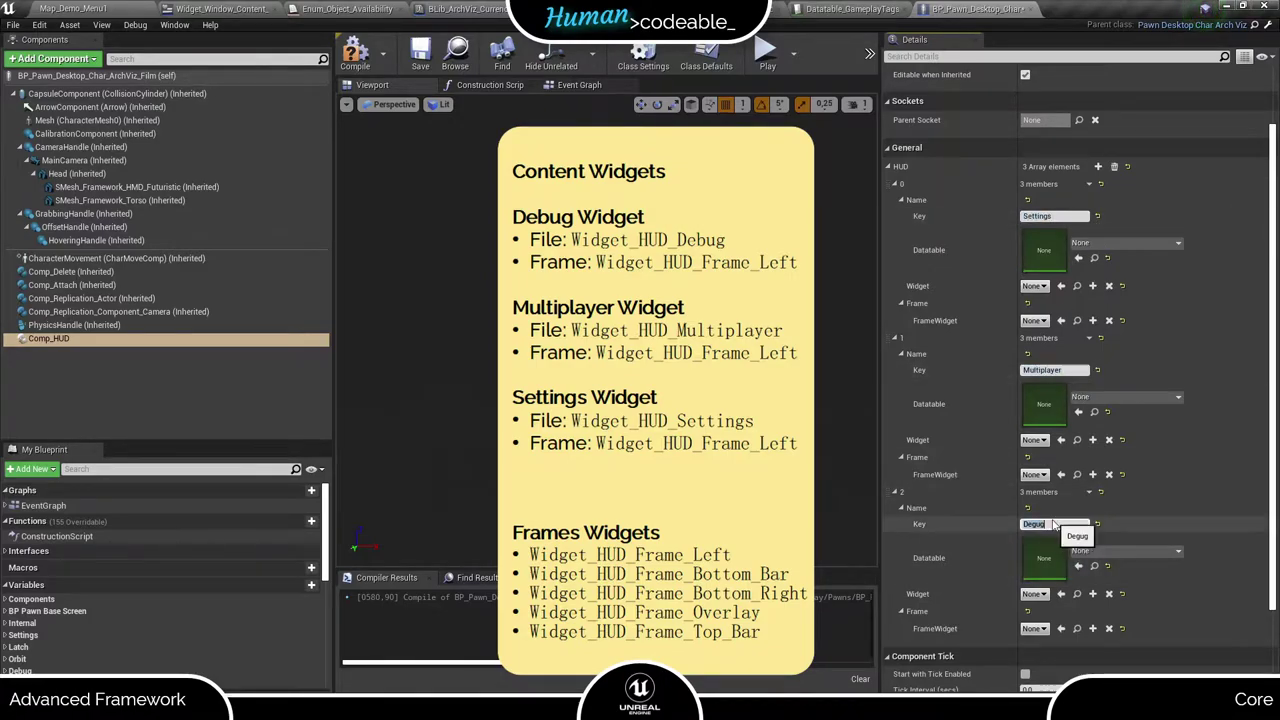
type("Debug")
- Assign Widget_HUD_Settings, Widget_HUD_Multiplayer and Widget_HUD_Debug as the Widget of the matching HUD elements
left_click(1035, 286)
left_click(1060, 300)
left_click(1035, 440)
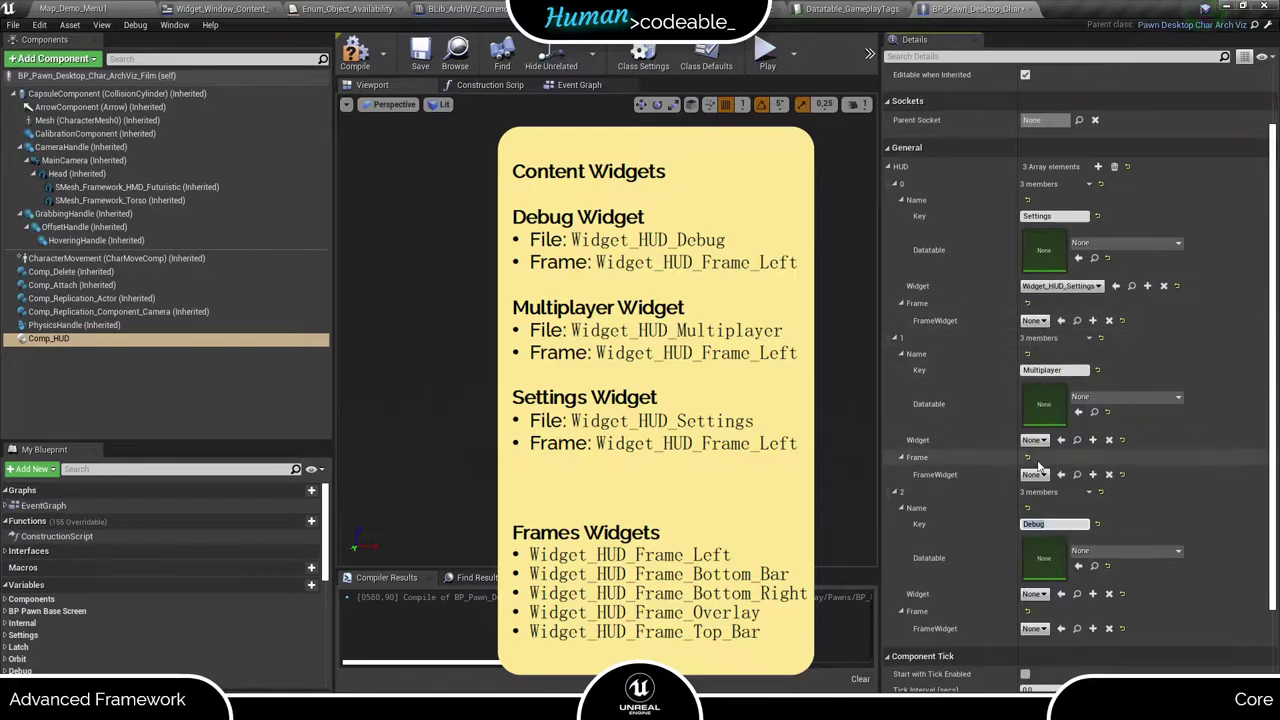
left_click(1070, 607)
left_click(1038, 594)
left_click(1078, 540)
- Set the FrameWidget of the HUD elements to Widget_HUD_Frame_Left
left_click(1035, 320)
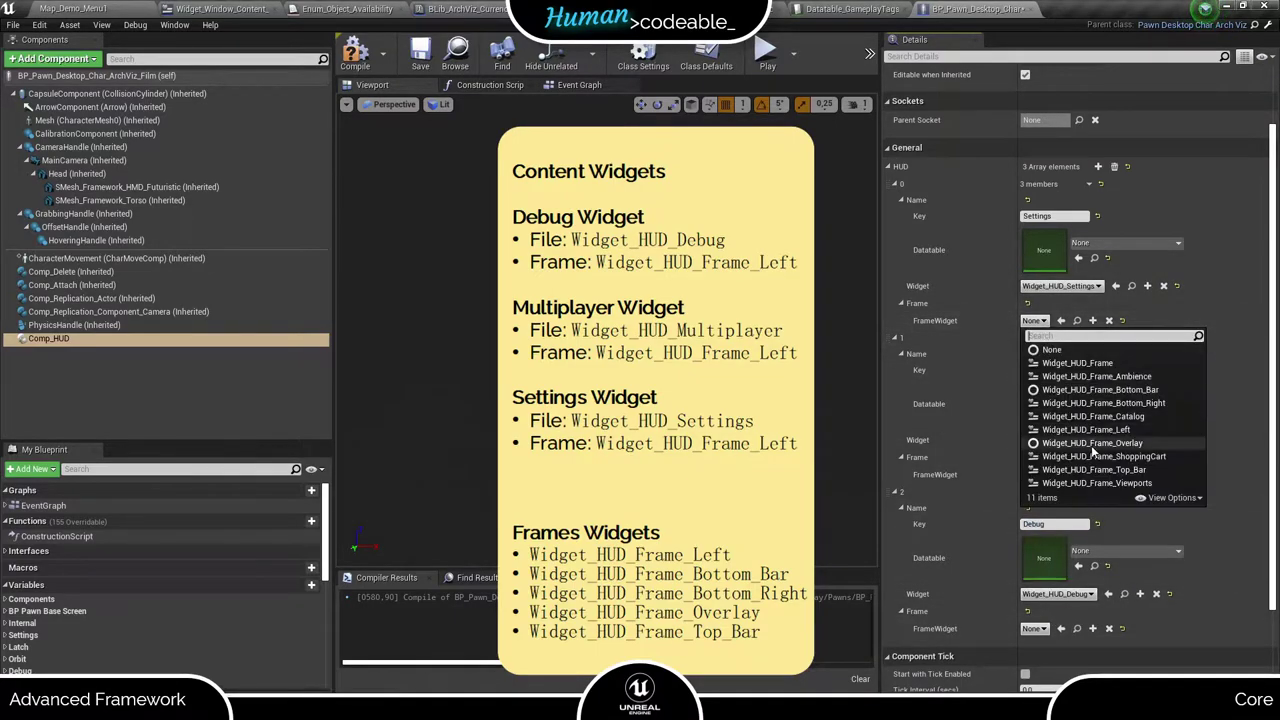
left_click(1095, 445)
left_click(1035, 474)
left_click(1045, 598)
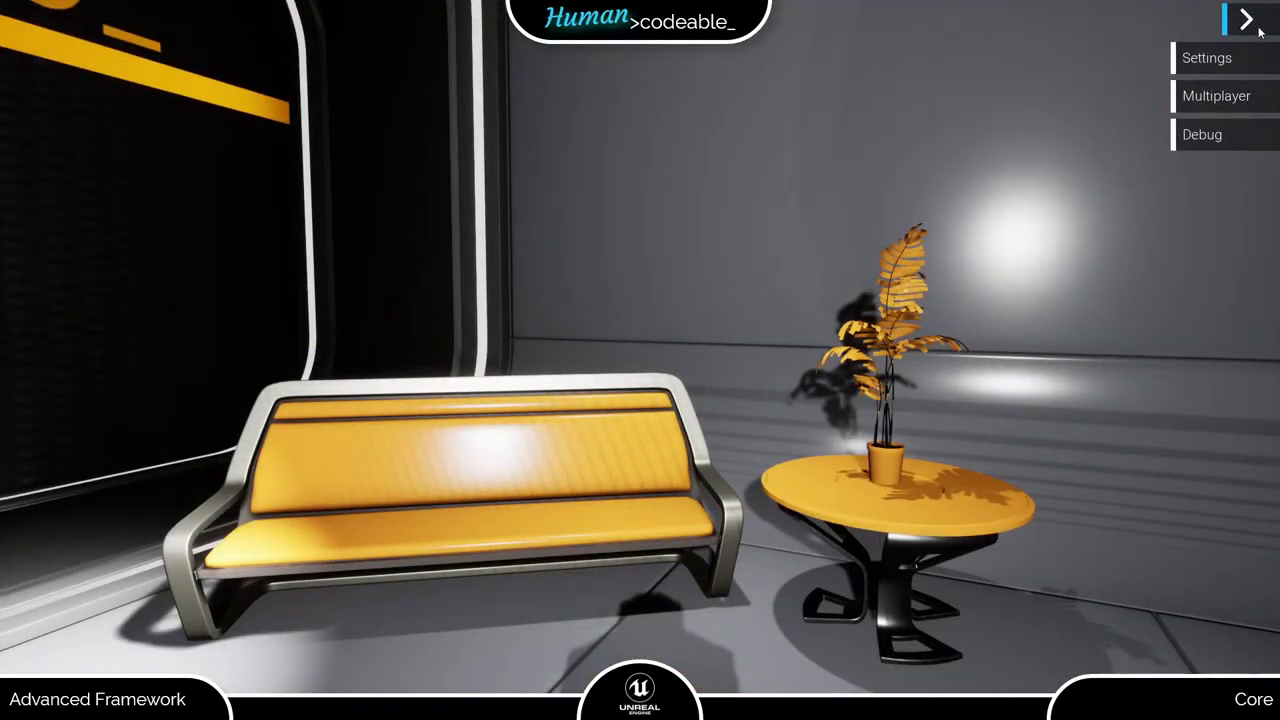
- Test the menu toggle of the running HUD and view its Multiplayer widget
left_click(1250, 22)
left_click(1250, 22)
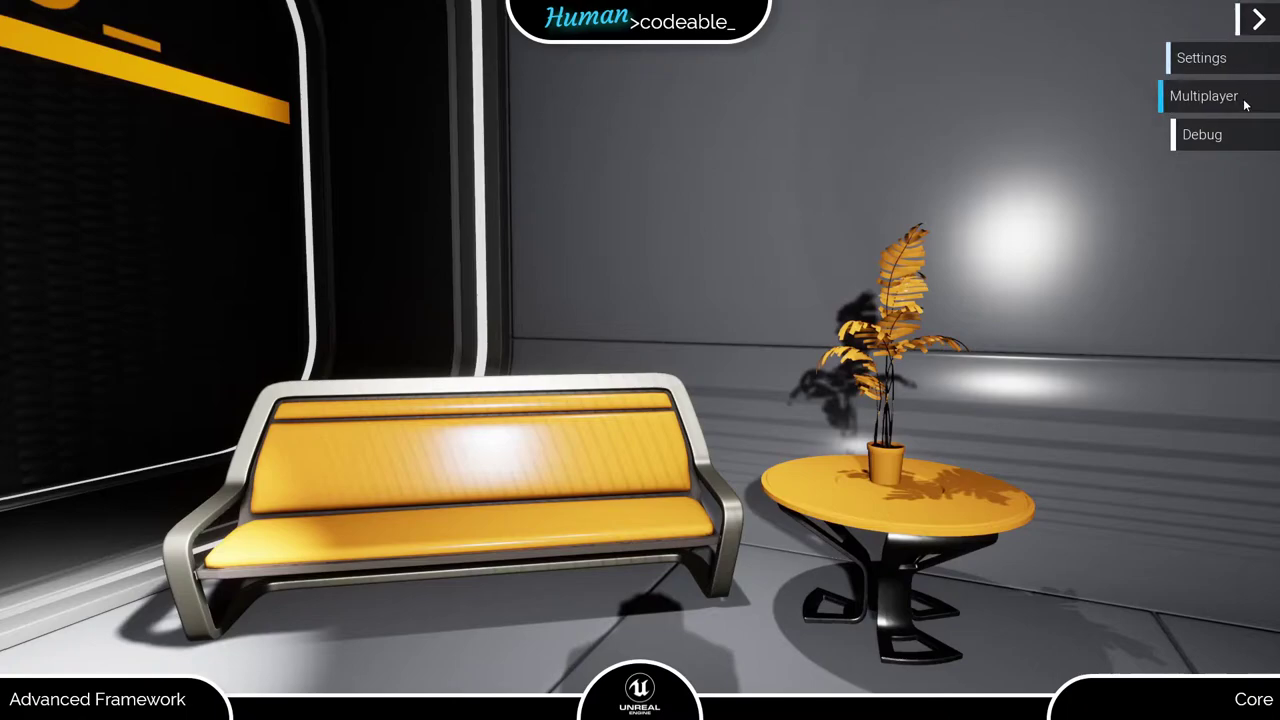
left_click(1231, 104)
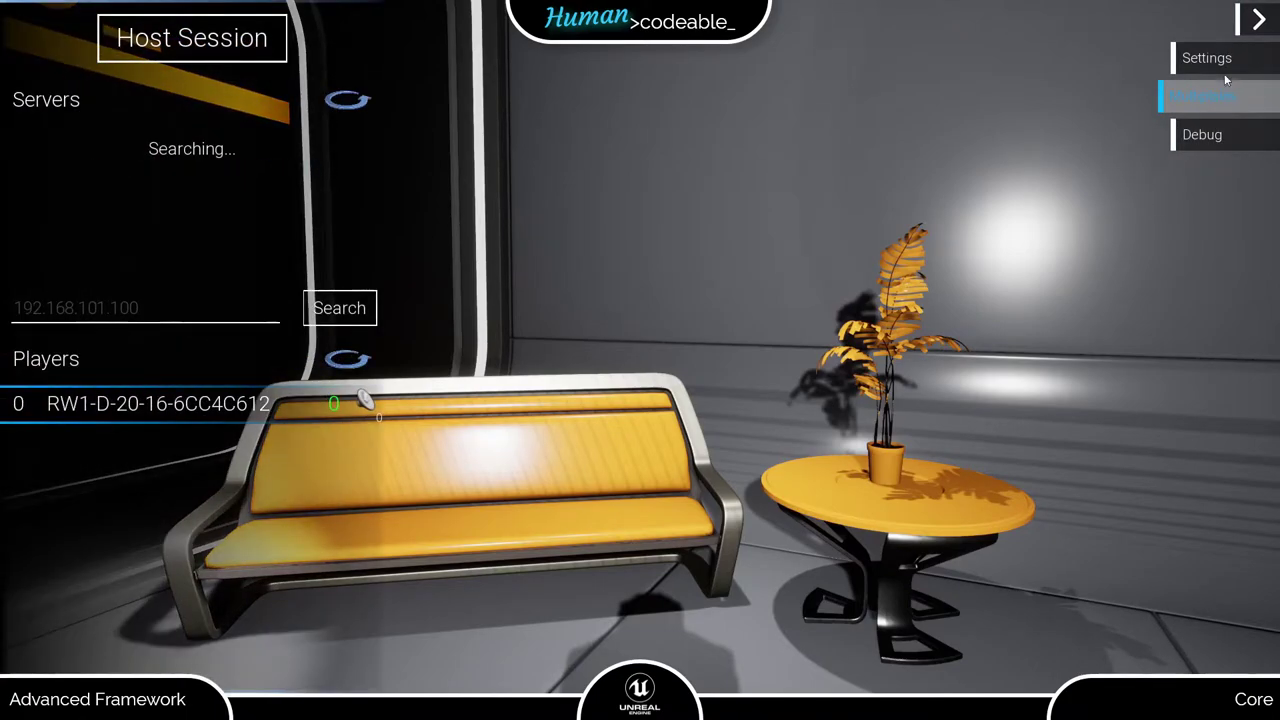
- Examine the General, Audio and Graphics pages of the HUD's Settings widget
left_click(1222, 62)
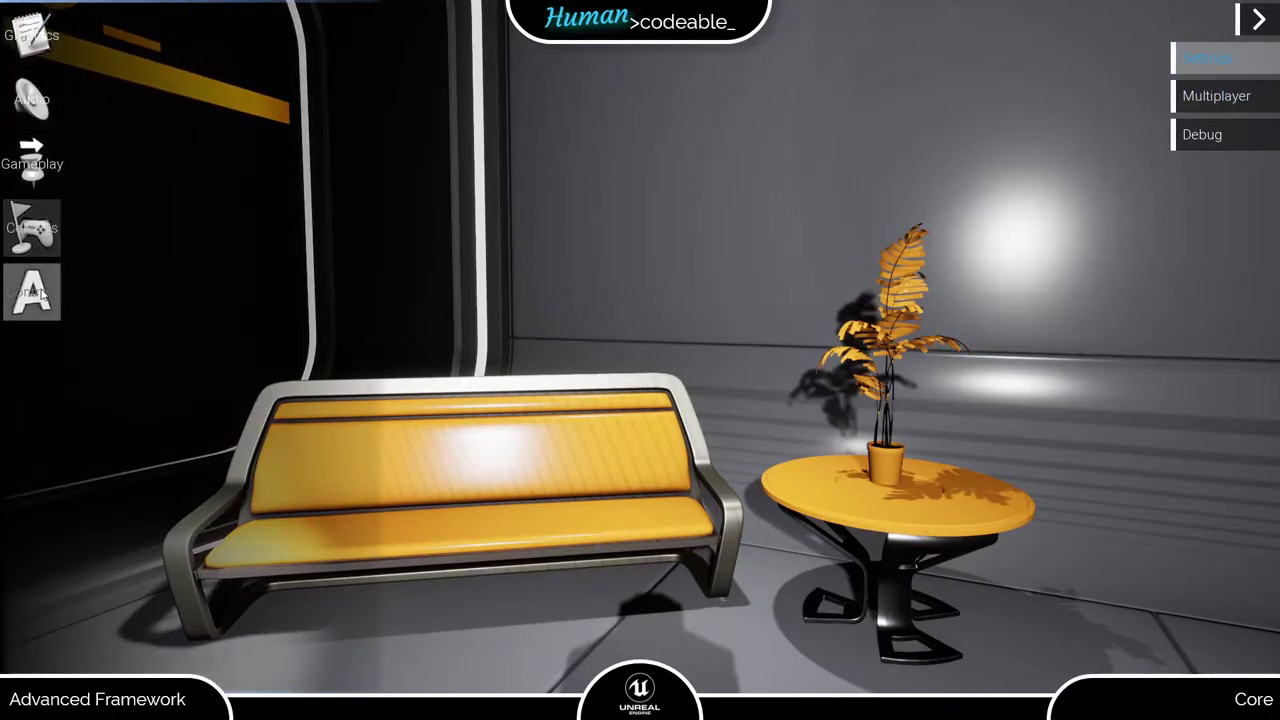
left_click(42, 292)
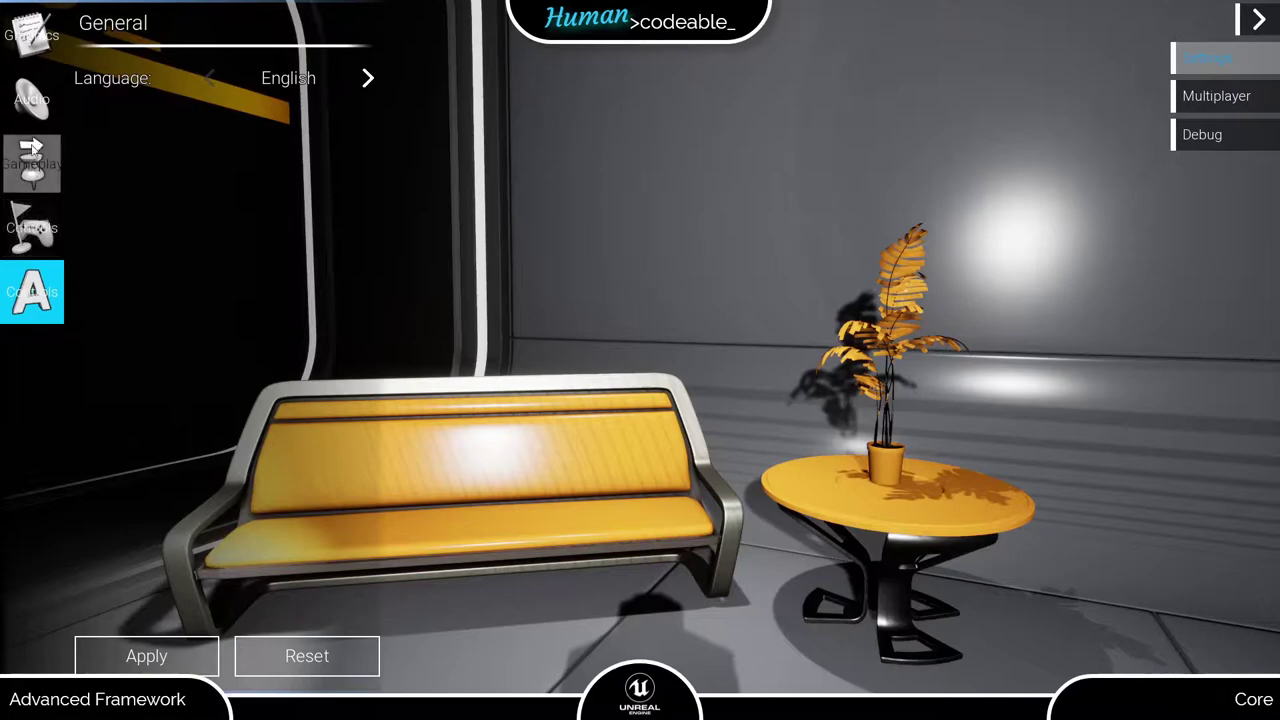
left_click(32, 108)
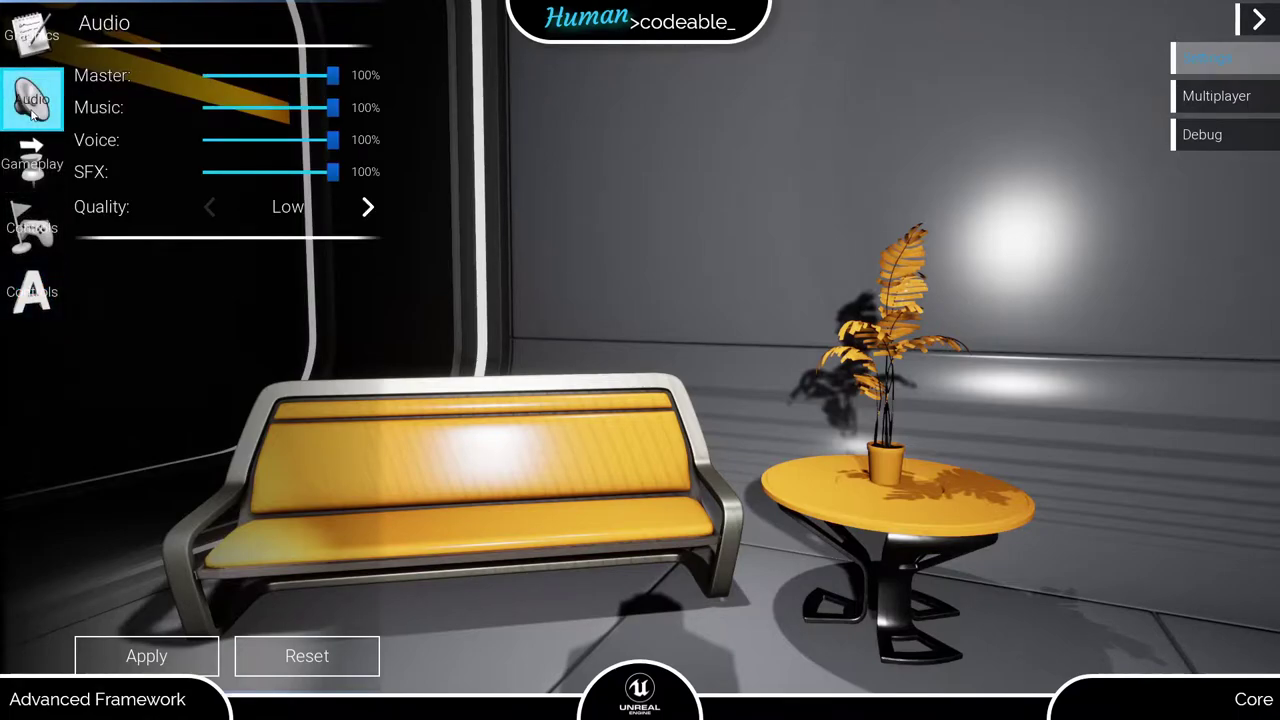
left_click(36, 50)
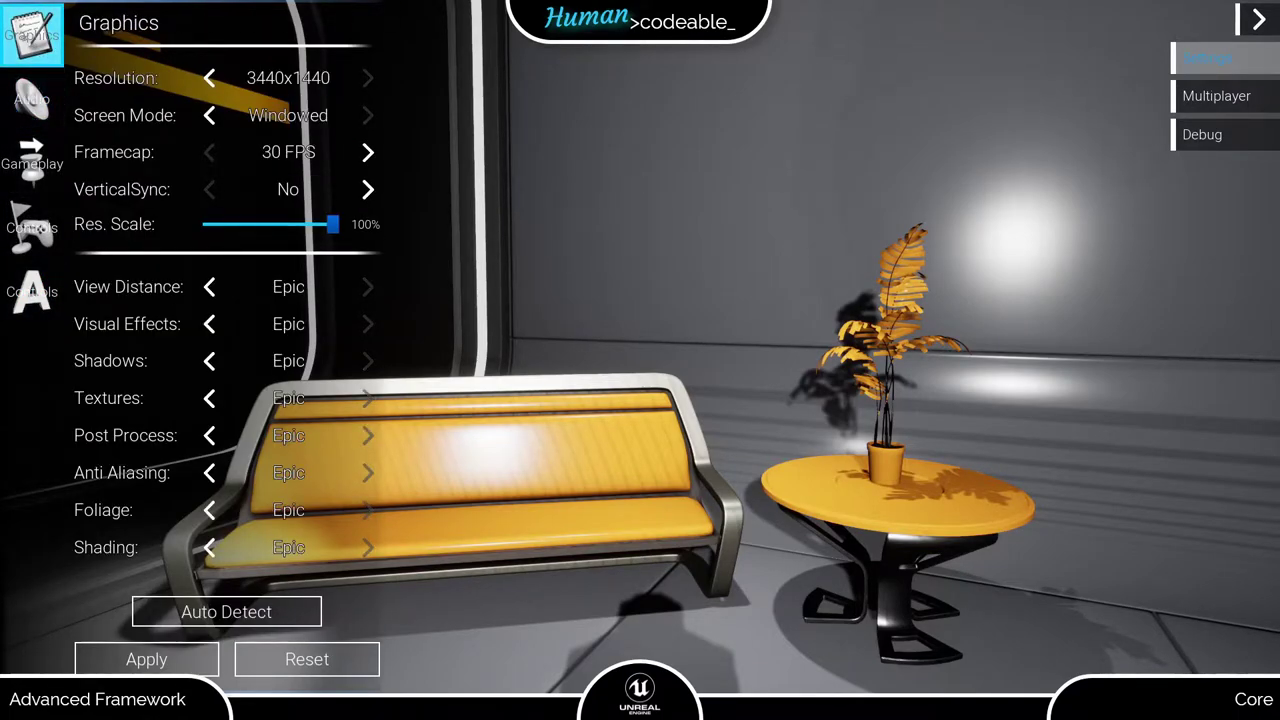
- Examine the Classes and Pawn pages of the HUD's Debug widget
left_click(1205, 138)
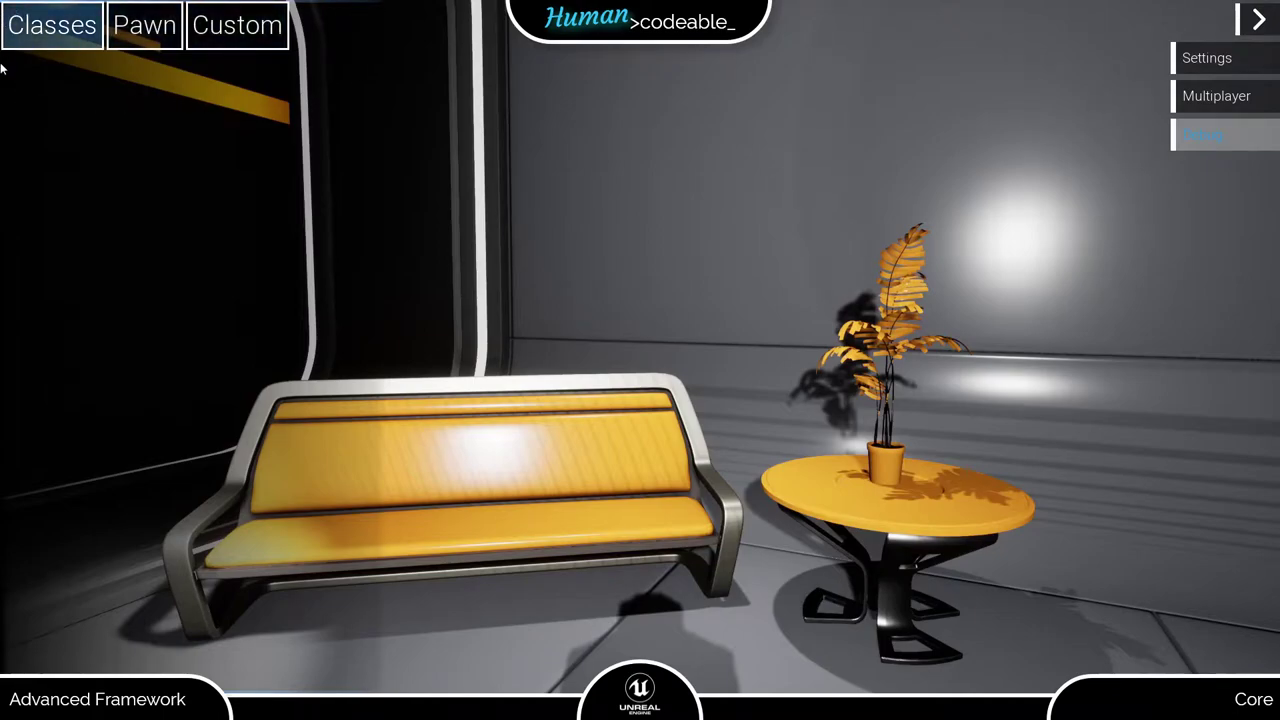
left_click(66, 31)
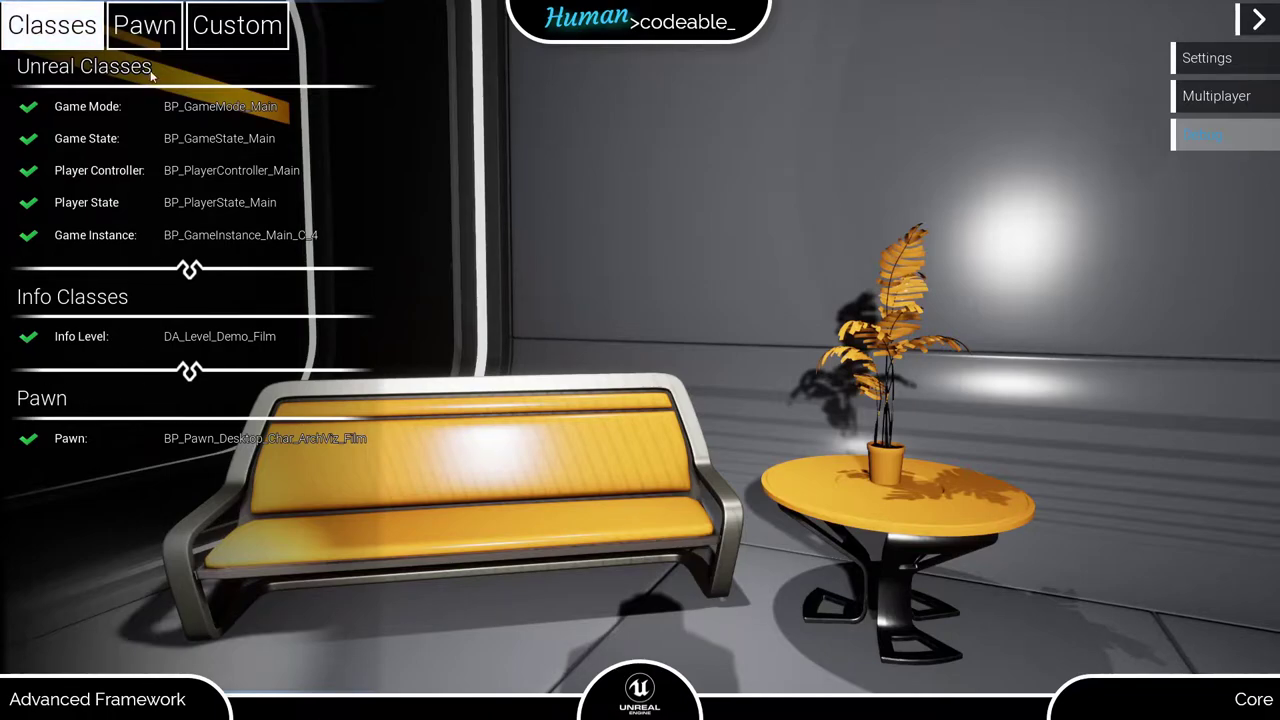
left_click(144, 24)
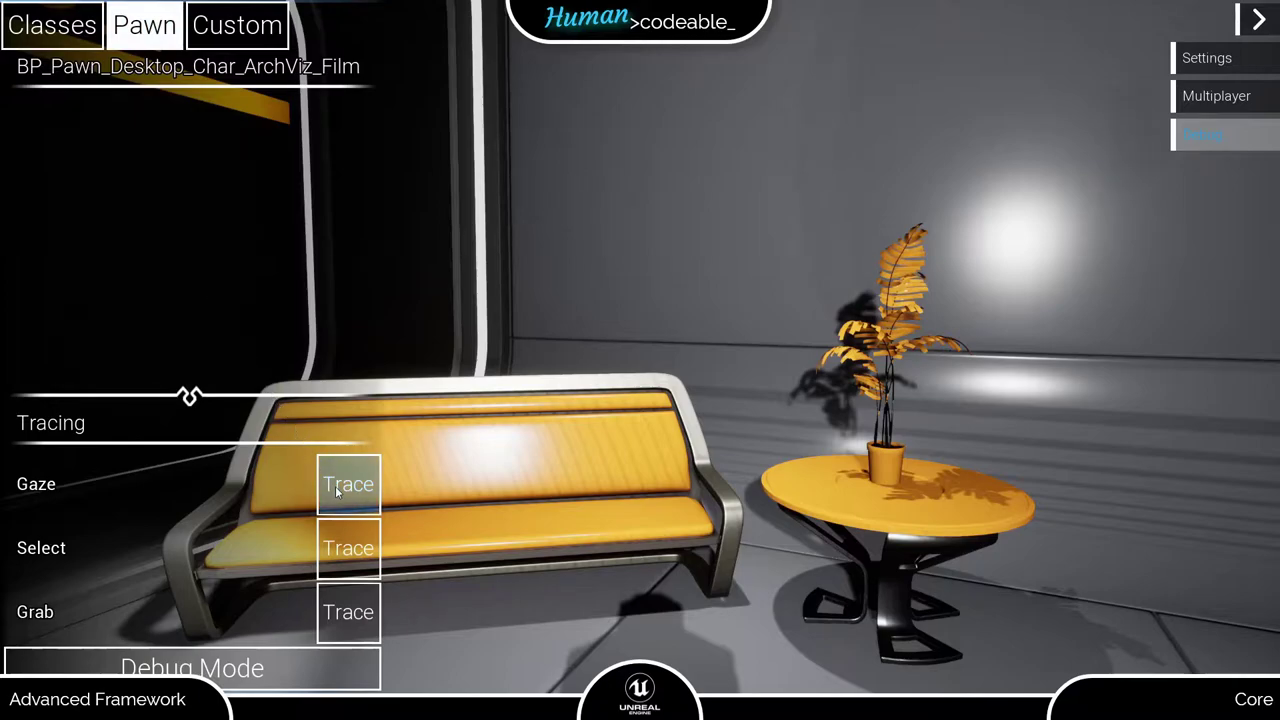
- Test the Select, Grab and Gaze traces over the bench and the plant
left_click(349, 546)
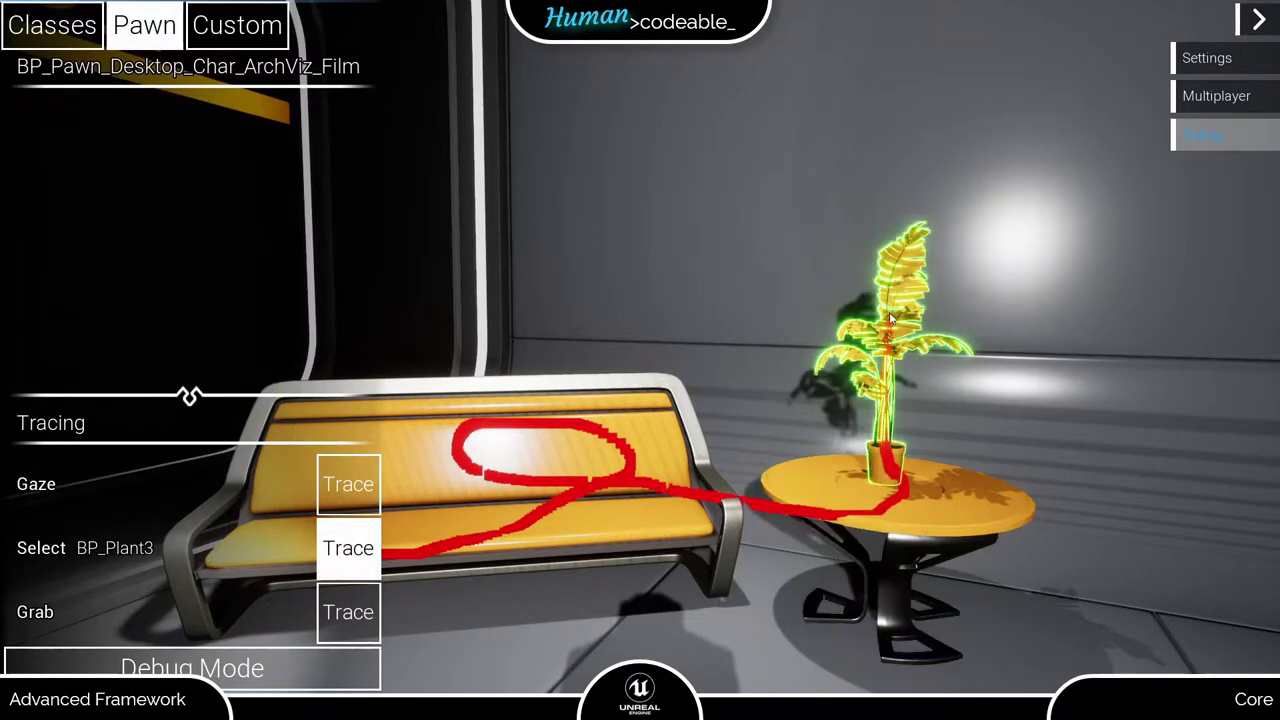
left_click(349, 548)
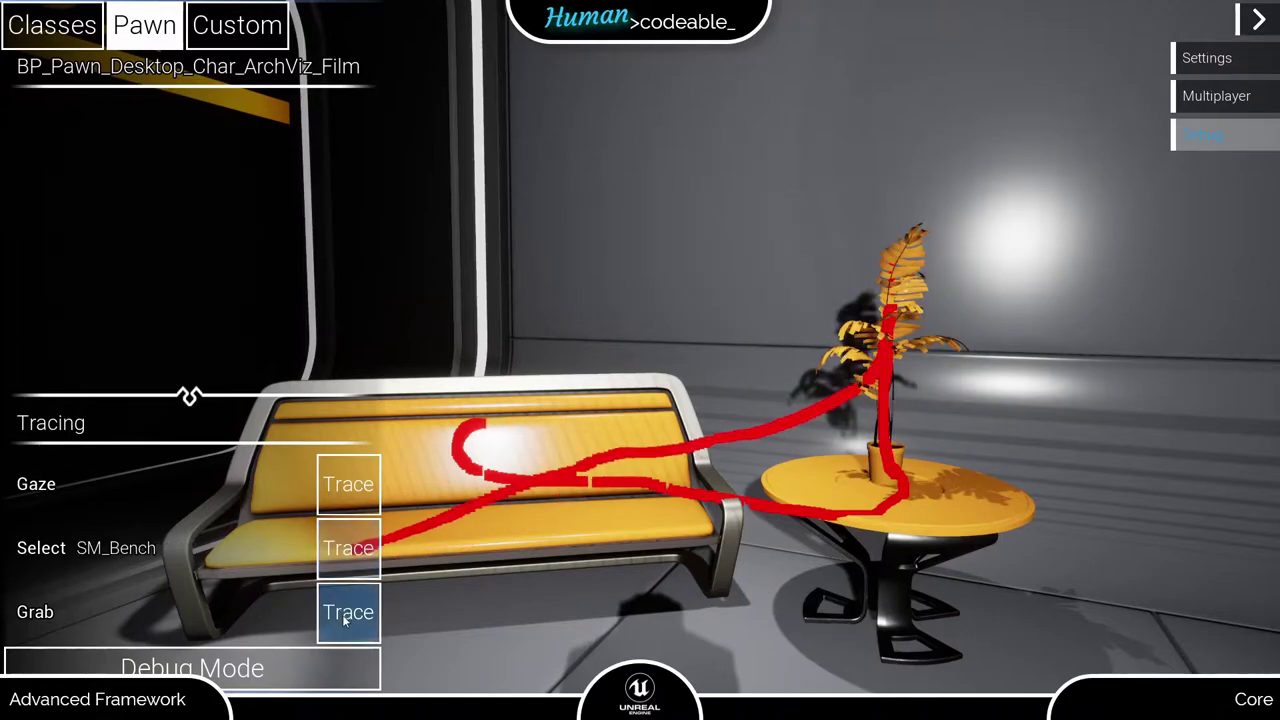
left_click(380, 615)
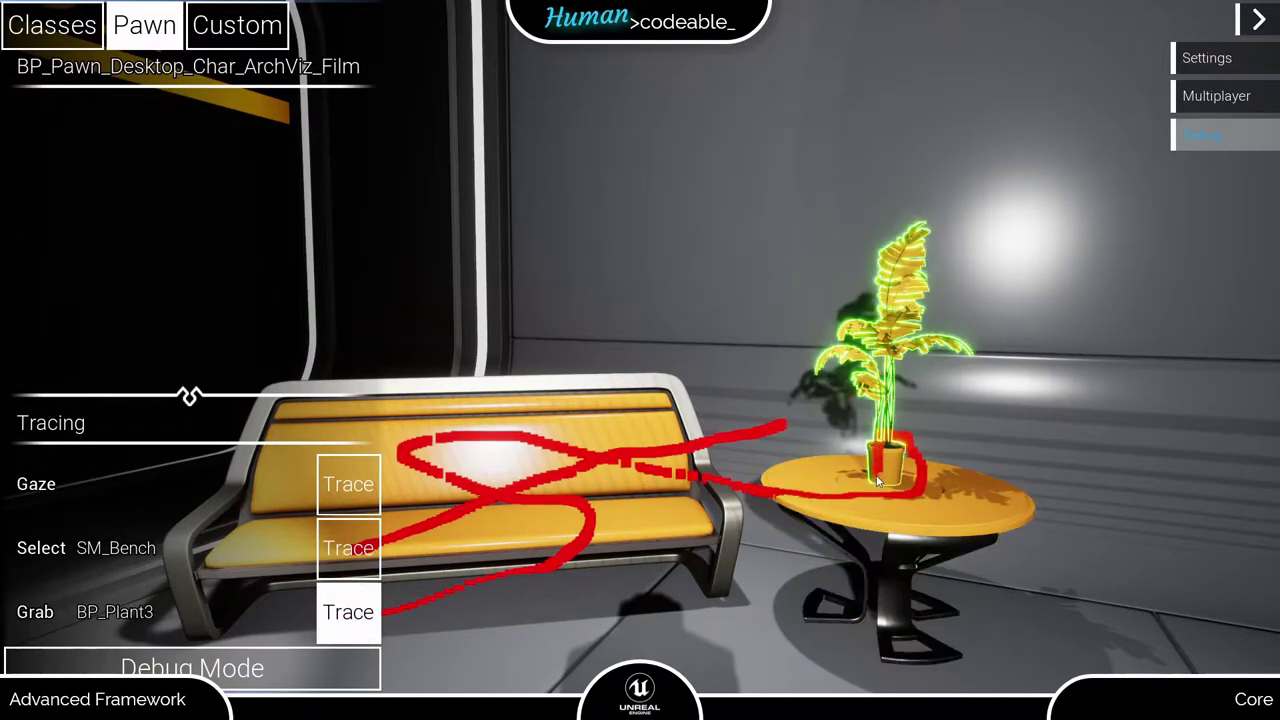
left_click(348, 484)
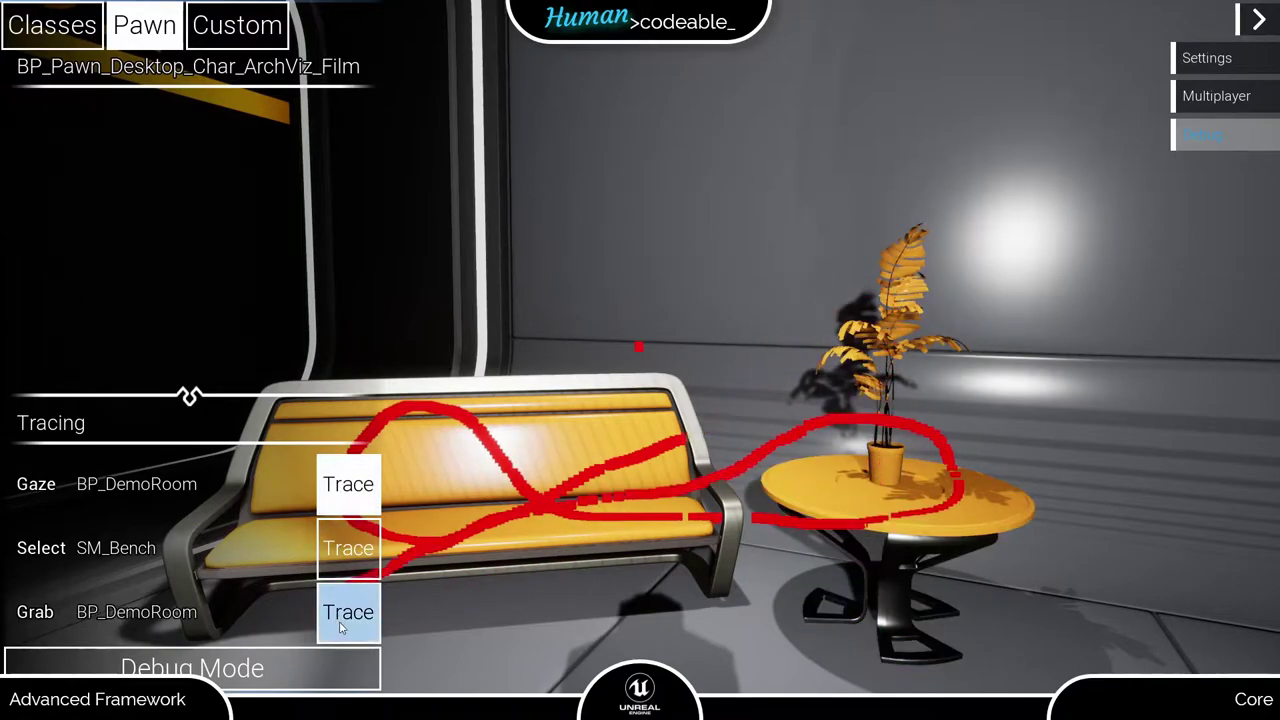
- View the Custom debug page, then close the Debug widget and collapse the HUD menu
left_click(222, 33)
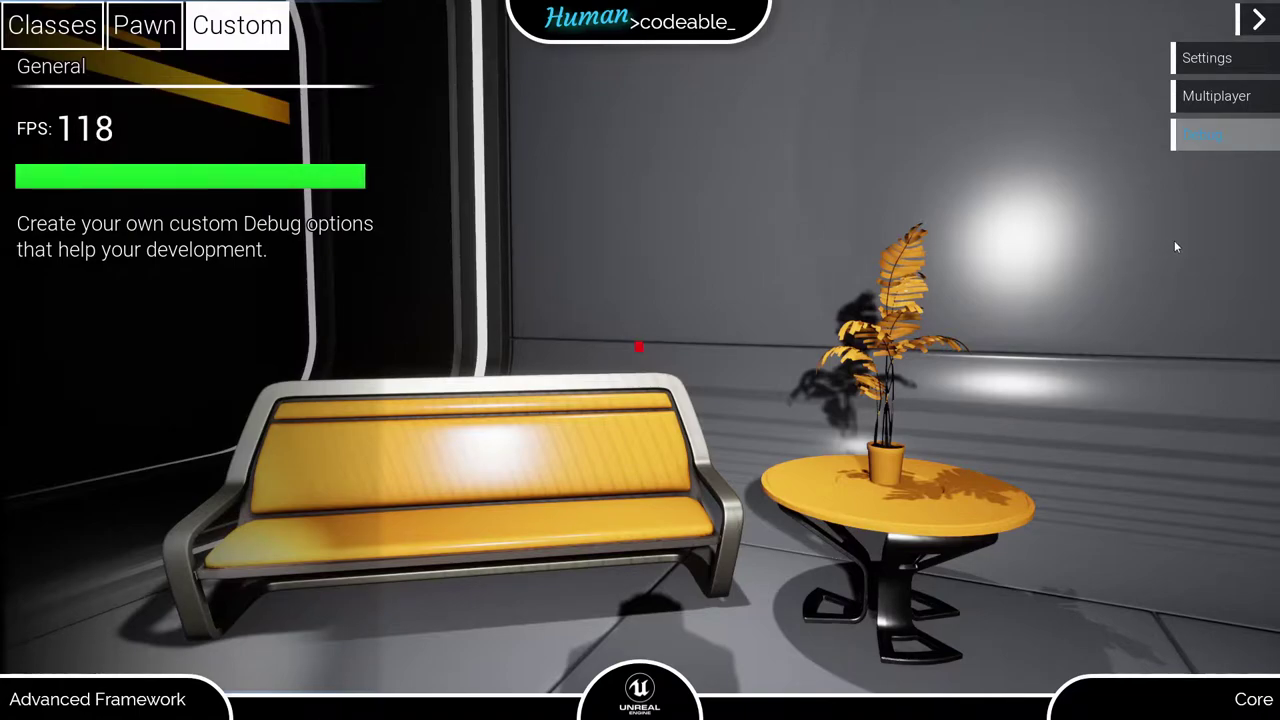
left_click(1233, 135)
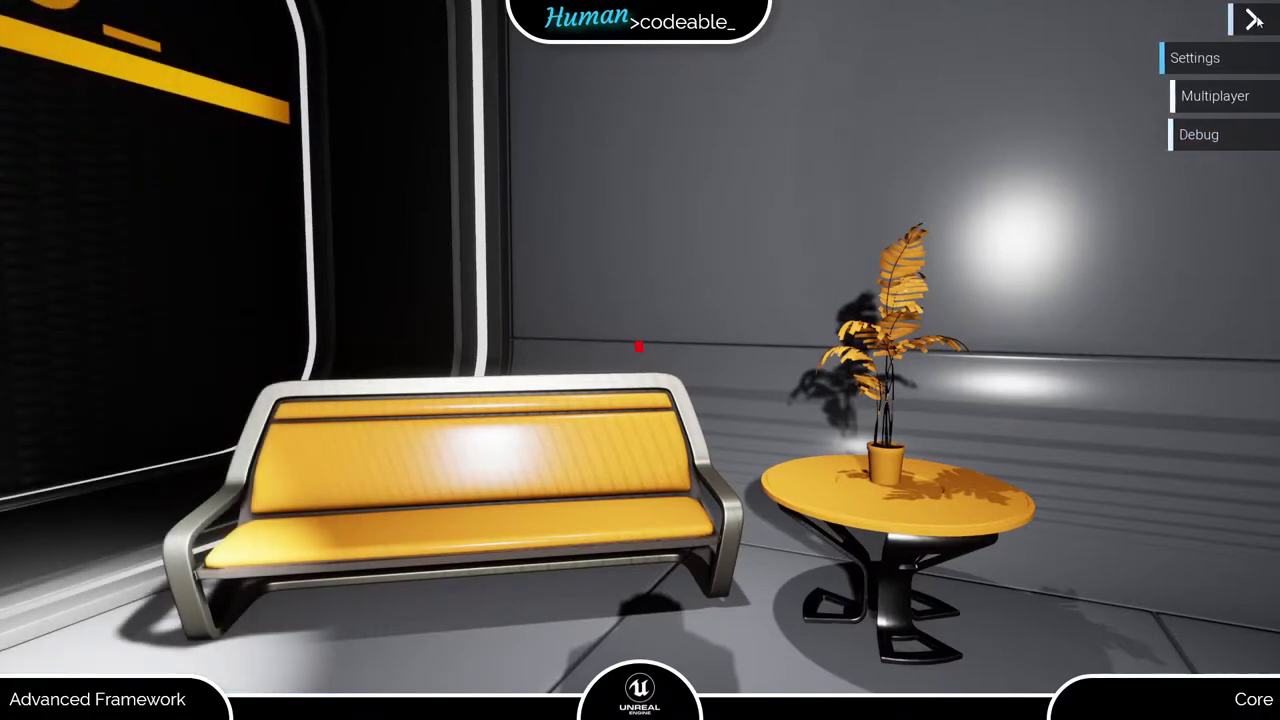
left_click(1252, 22)
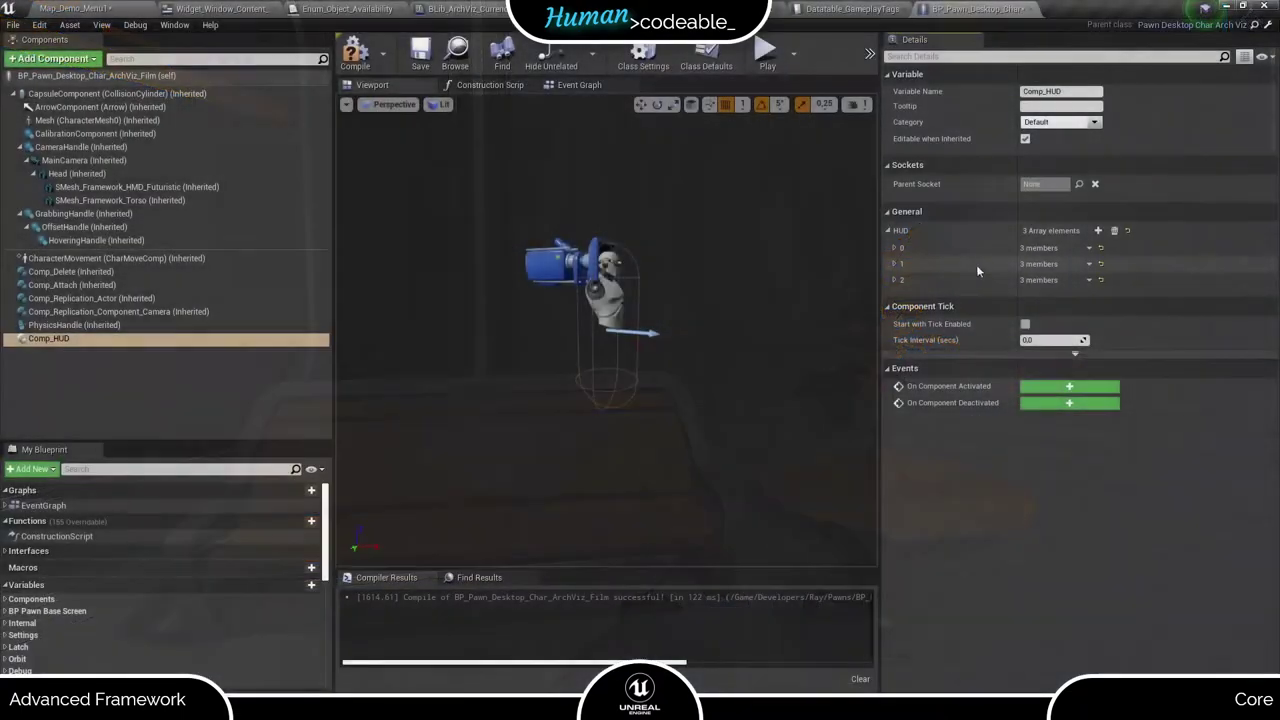
- Add a fourth entry to the HUD array of Comp_HUD, expand it and compile the pawn blueprint
left_click(1099, 231)
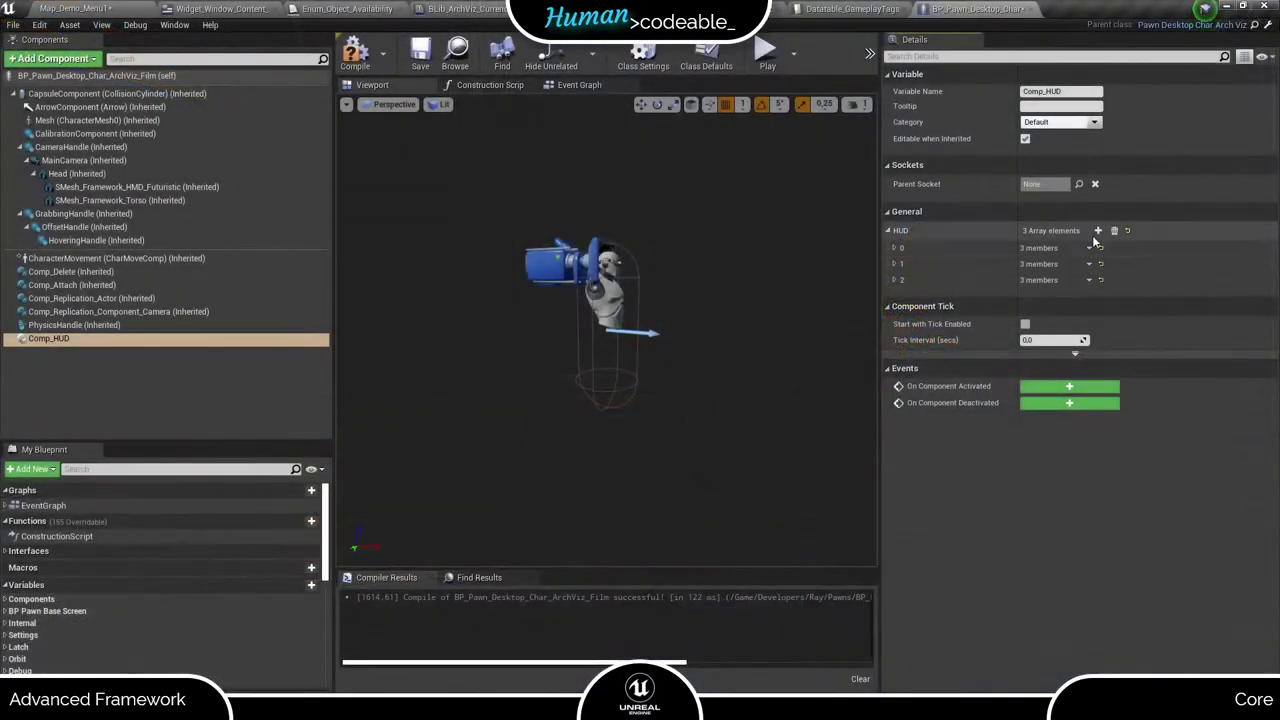
left_click(1099, 231)
left_click(897, 297)
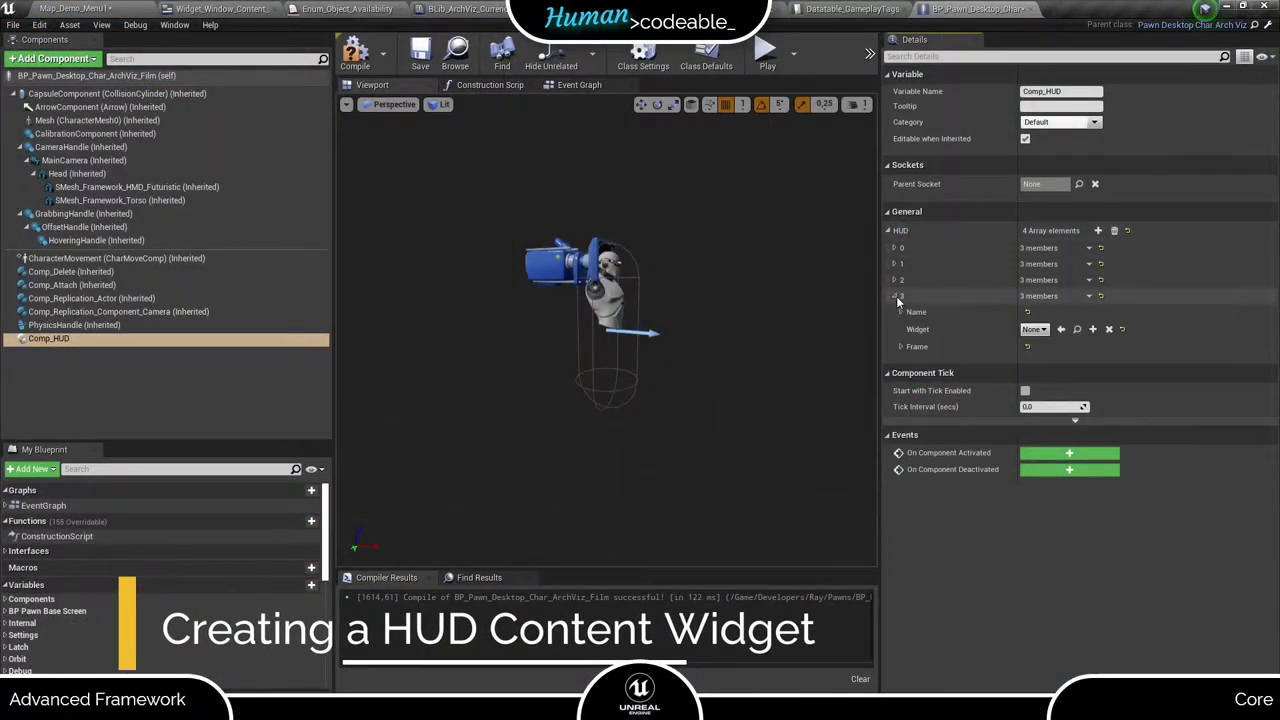
left_click(355, 52)
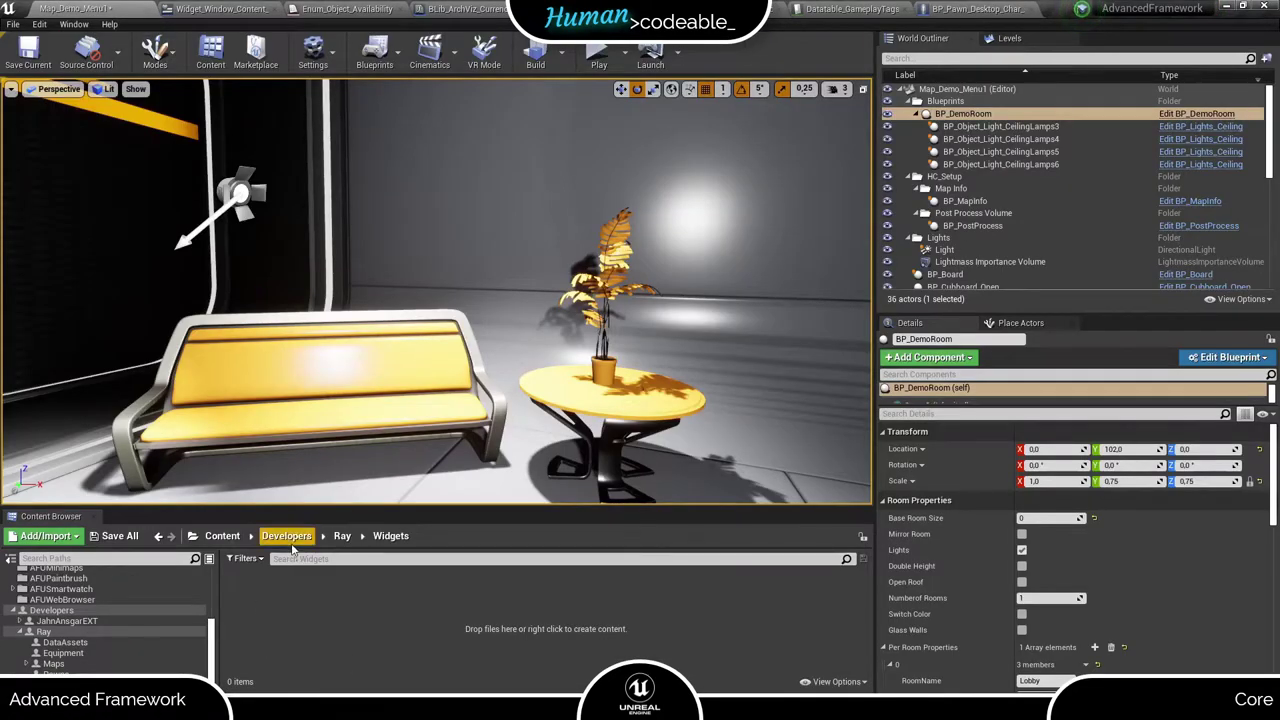
- Create a Widget Blueprint named Widget_HUD_Content_Example in the developer's Widgets folder of the level editor
left_click(339, 539)
double_click(444, 592)
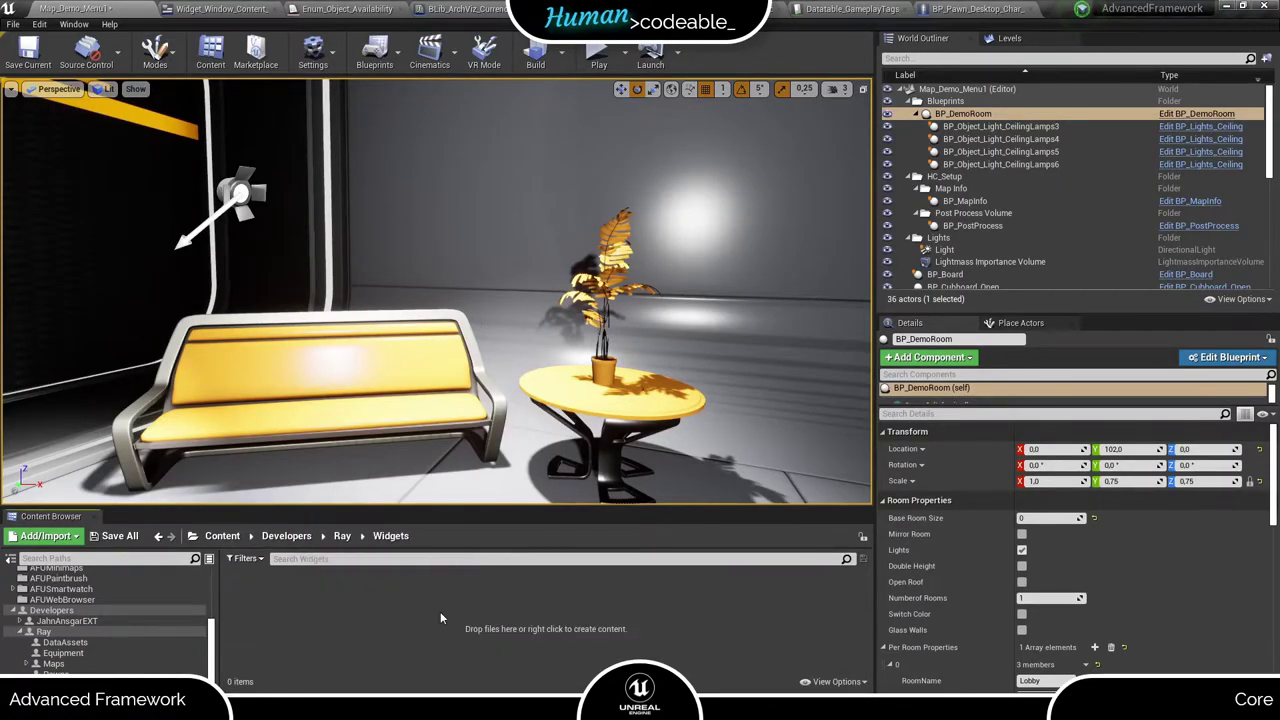
right_click(435, 593)
mouse_move(475, 584)
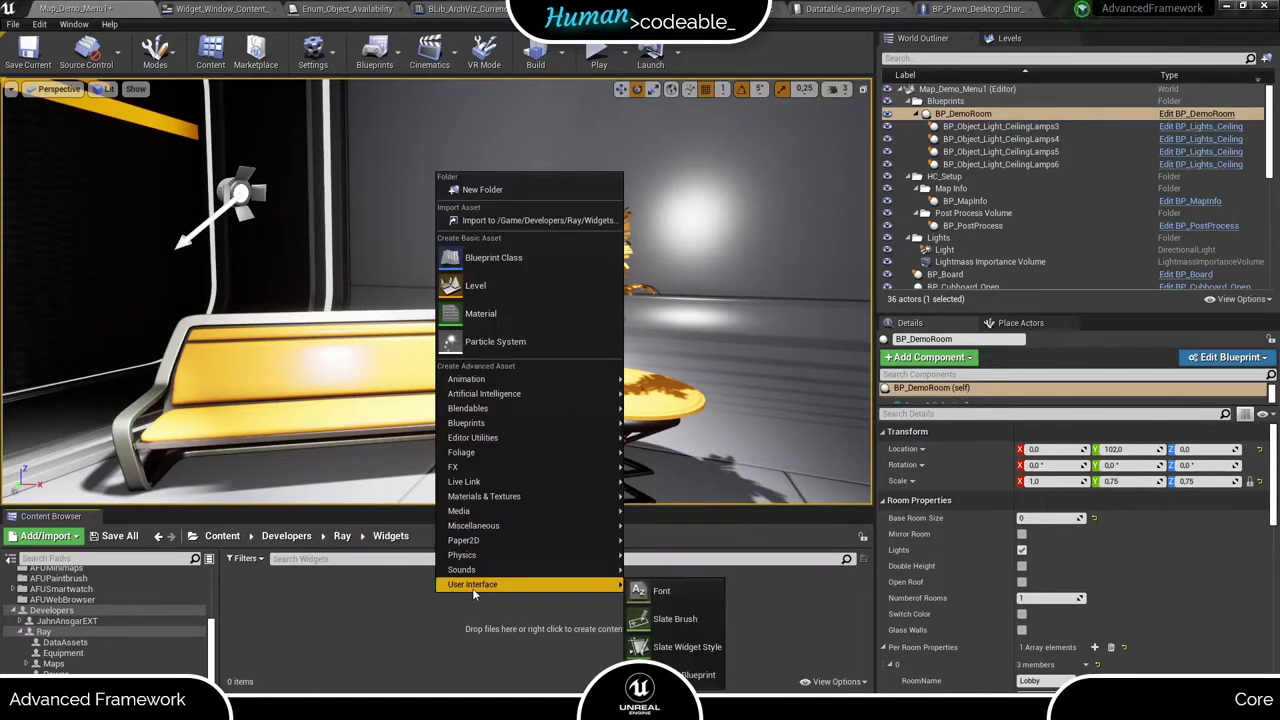
left_click(672, 674)
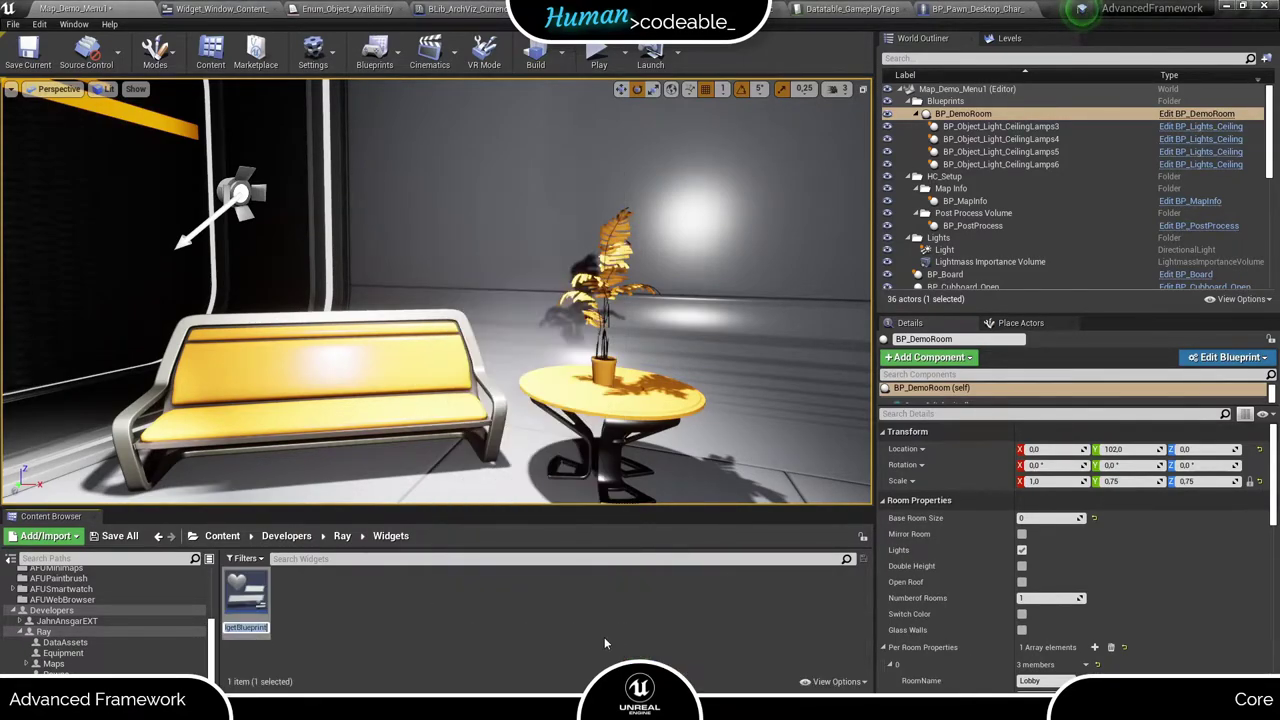
type("Widget_HUD_Content_Example")
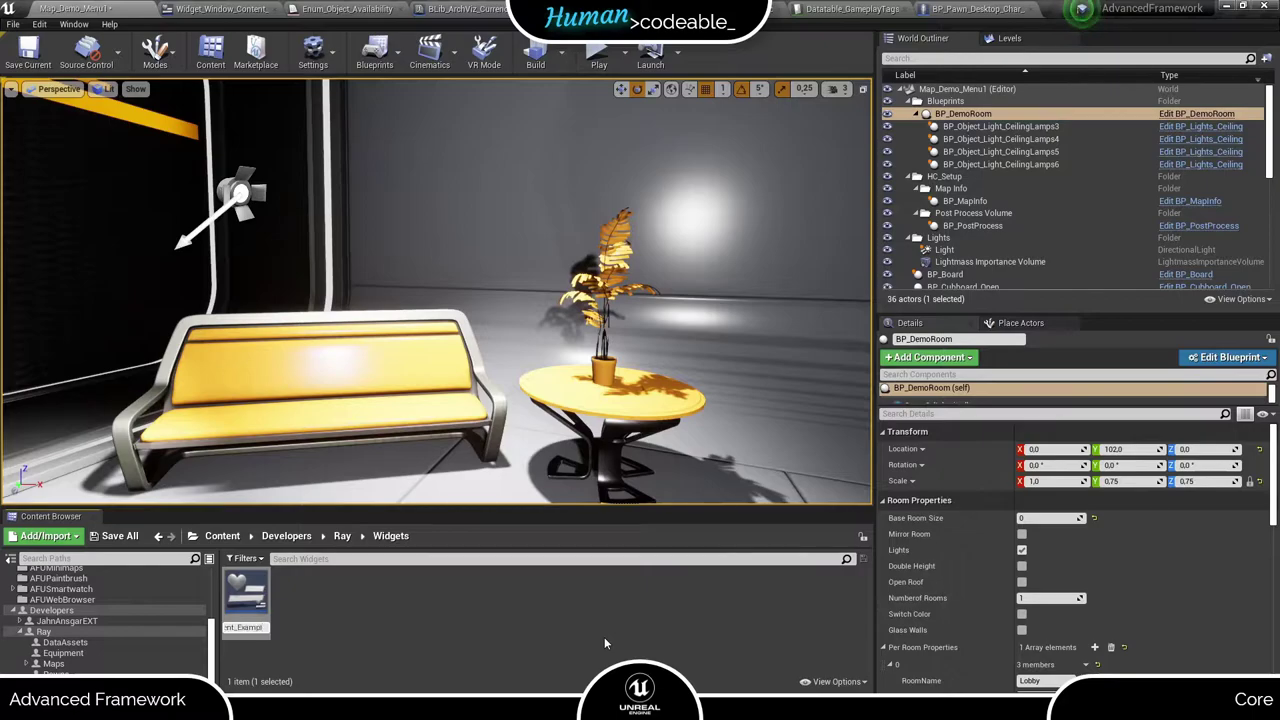
key("Return")
- Open Widget_HUD_Content_Example and change its parent class to Widget_HUD_Base
double_click(240, 630)
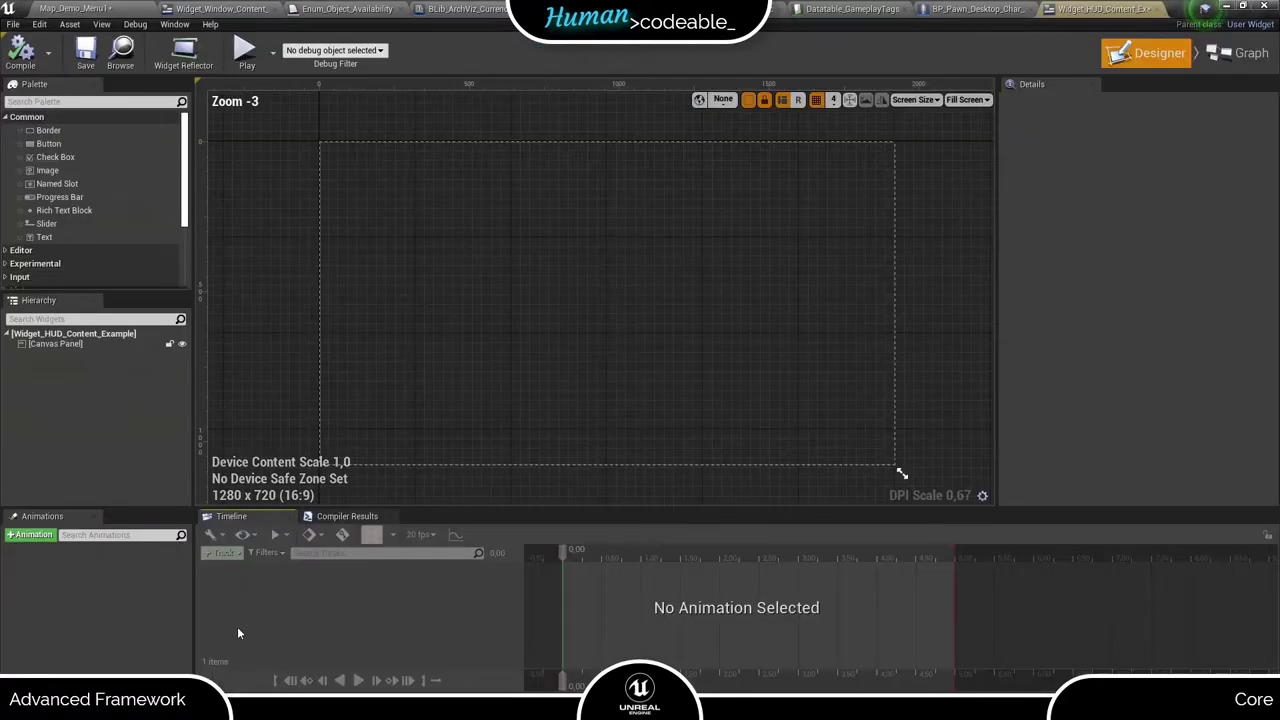
left_click(1247, 55)
left_click(327, 64)
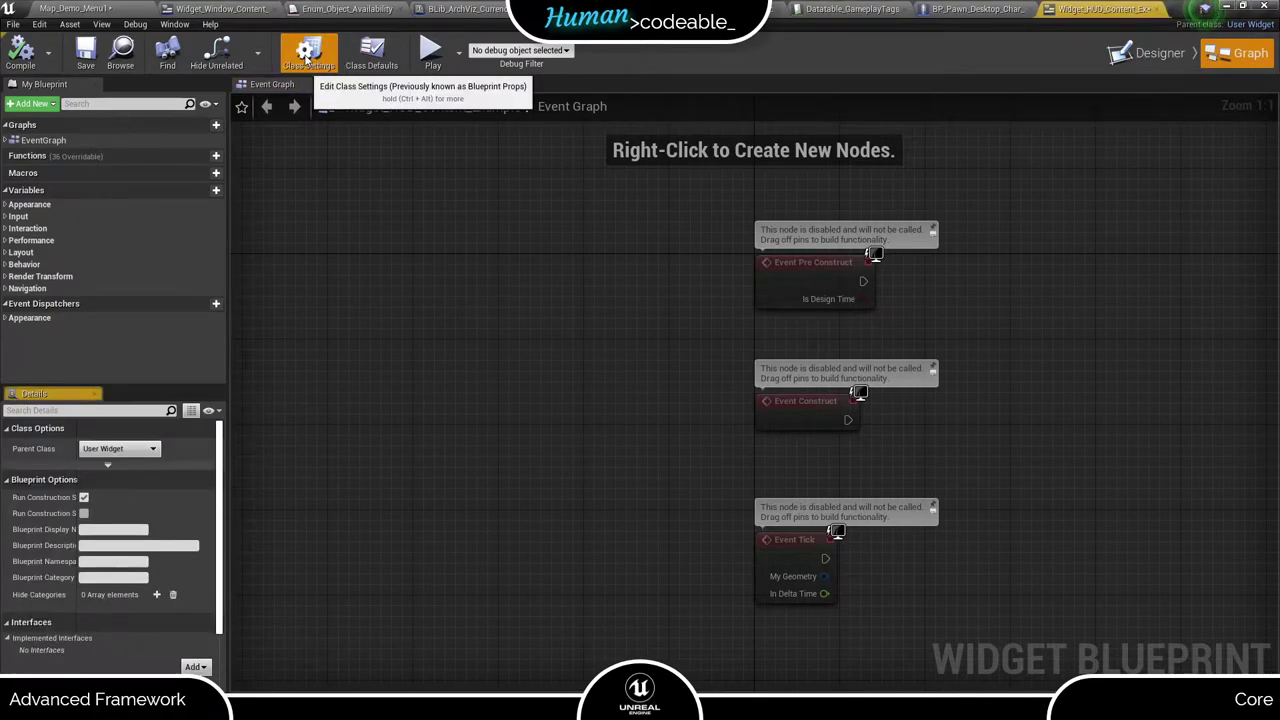
left_click(105, 449)
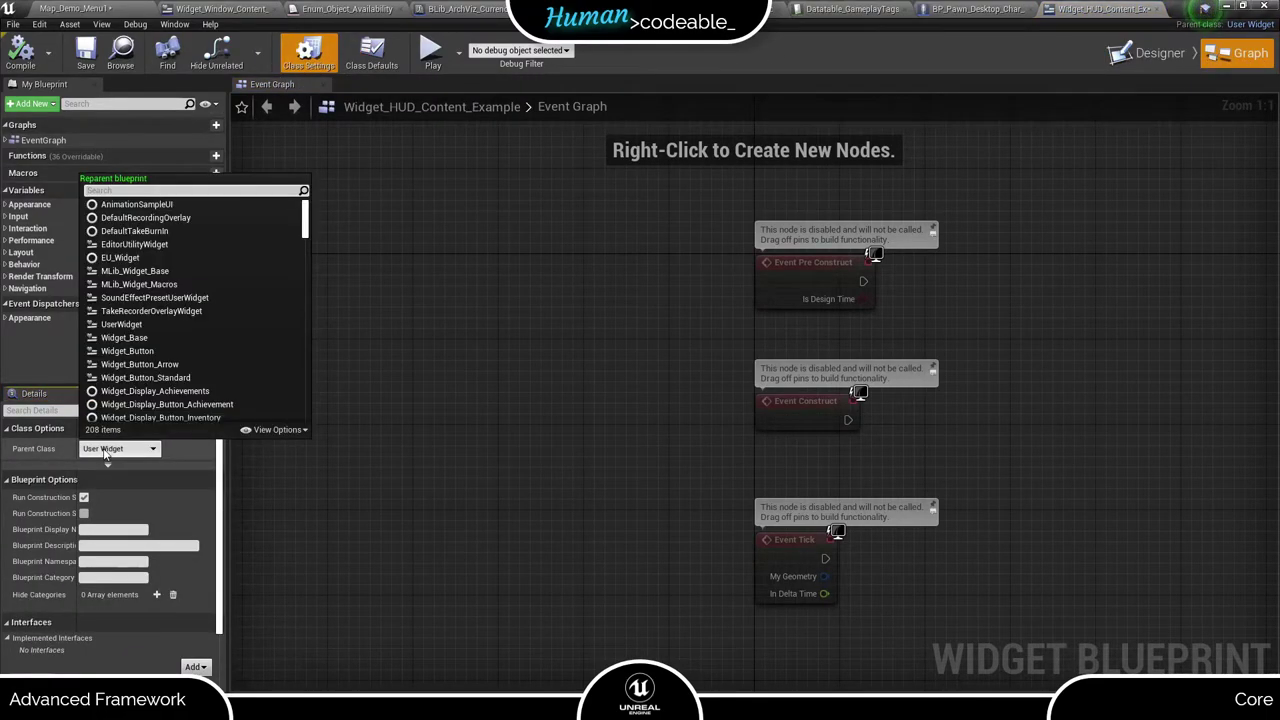
type("hud_b")
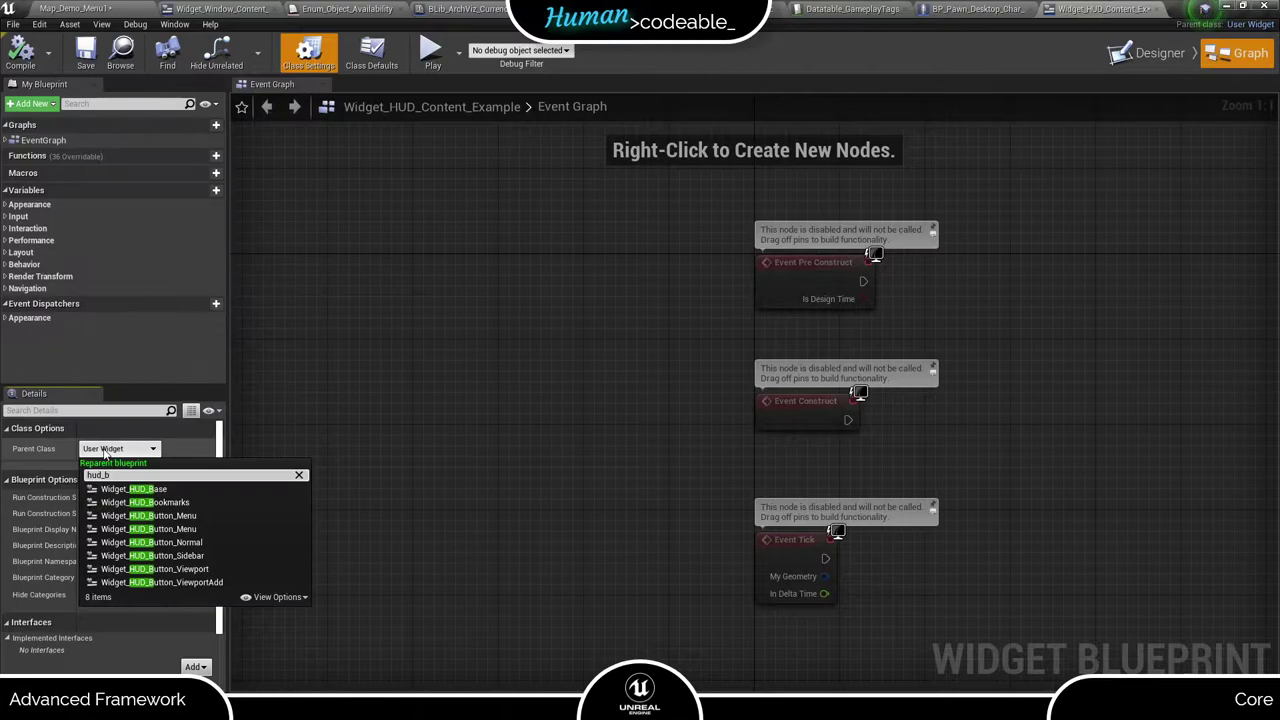
left_click(123, 488)
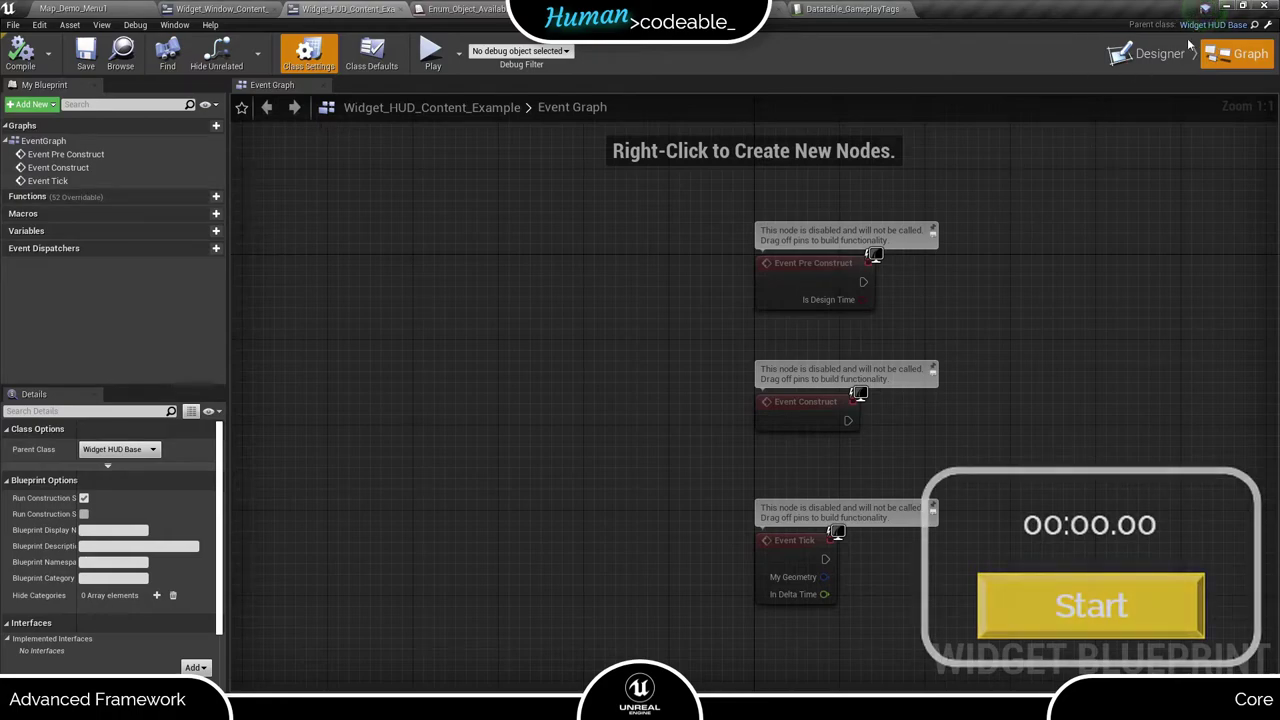
- Add a Vertical Box to the widget's hierarchy and replace the root Canvas Panel with it
left_click(1150, 52)
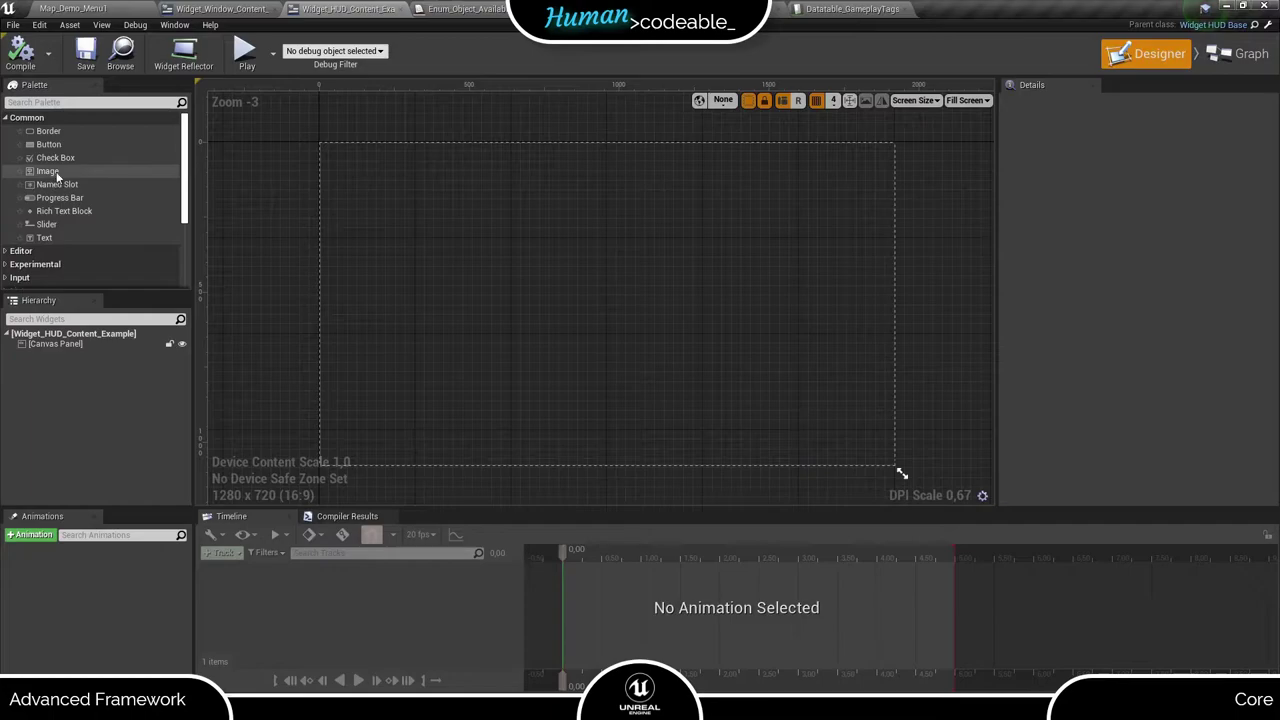
scroll(57, 176, "down", 3)
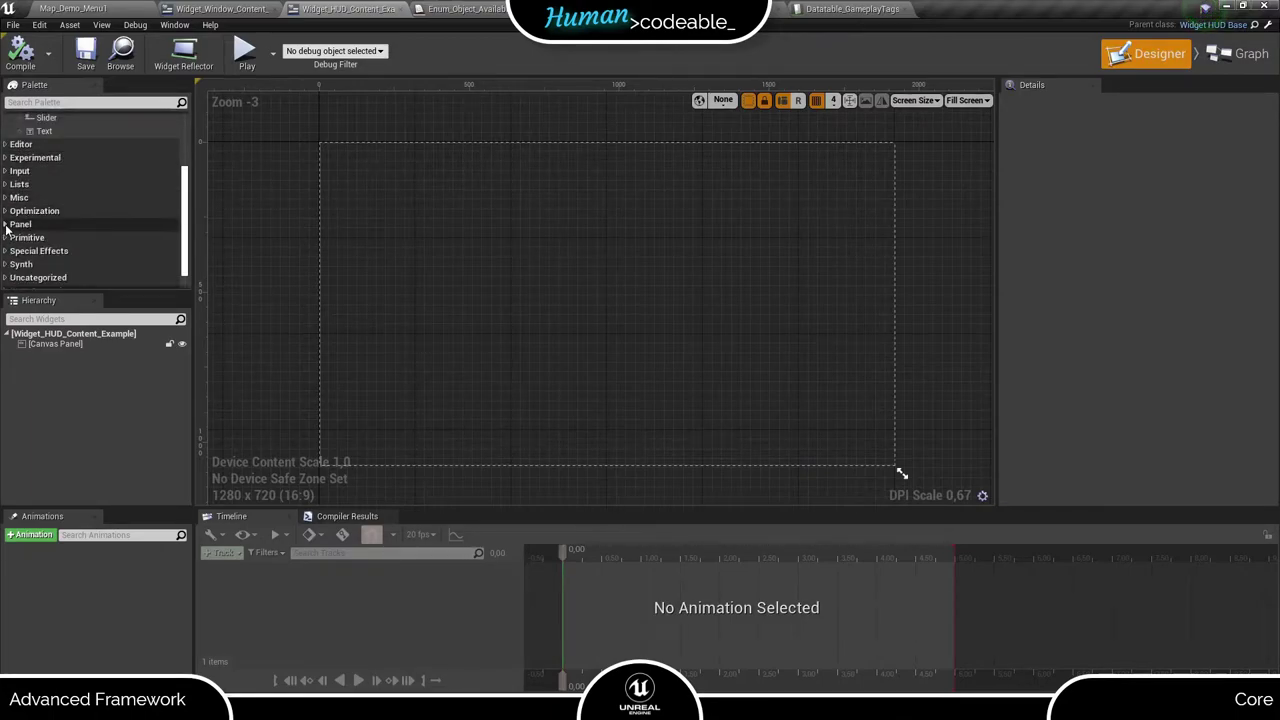
left_click(6, 225)
scroll(67, 270, "down", 1)
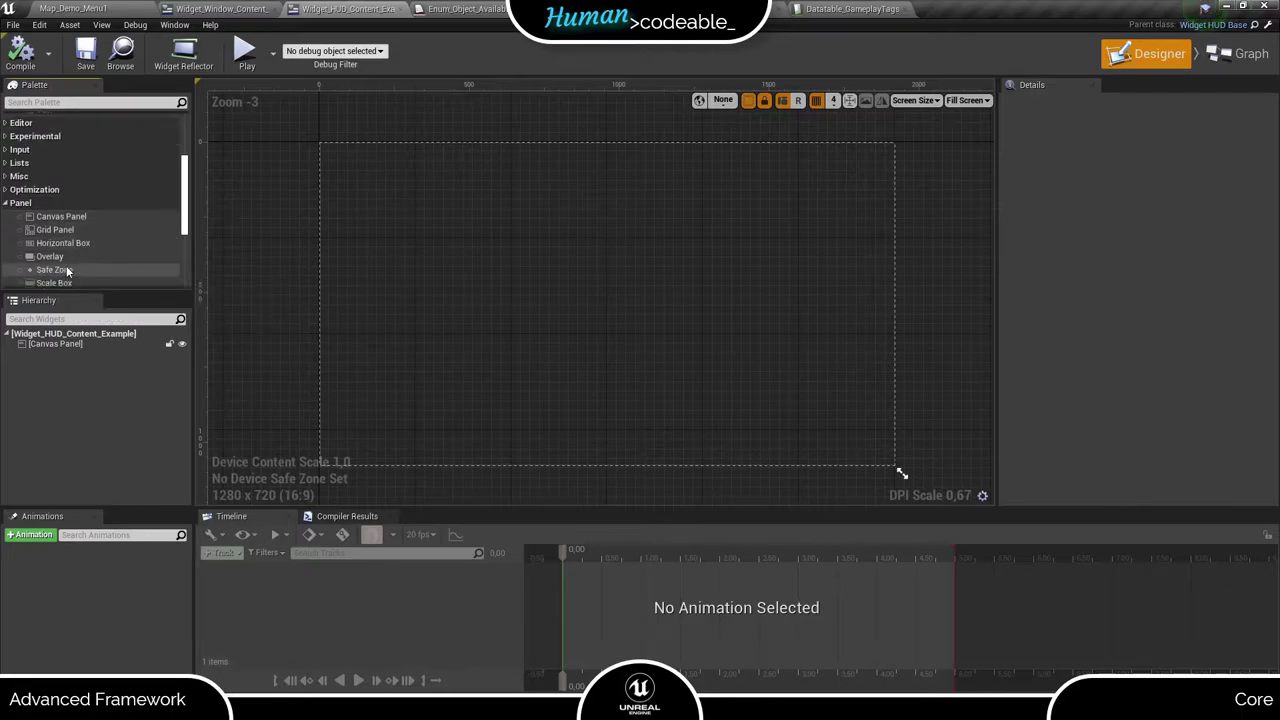
scroll(67, 270, "down", 3)
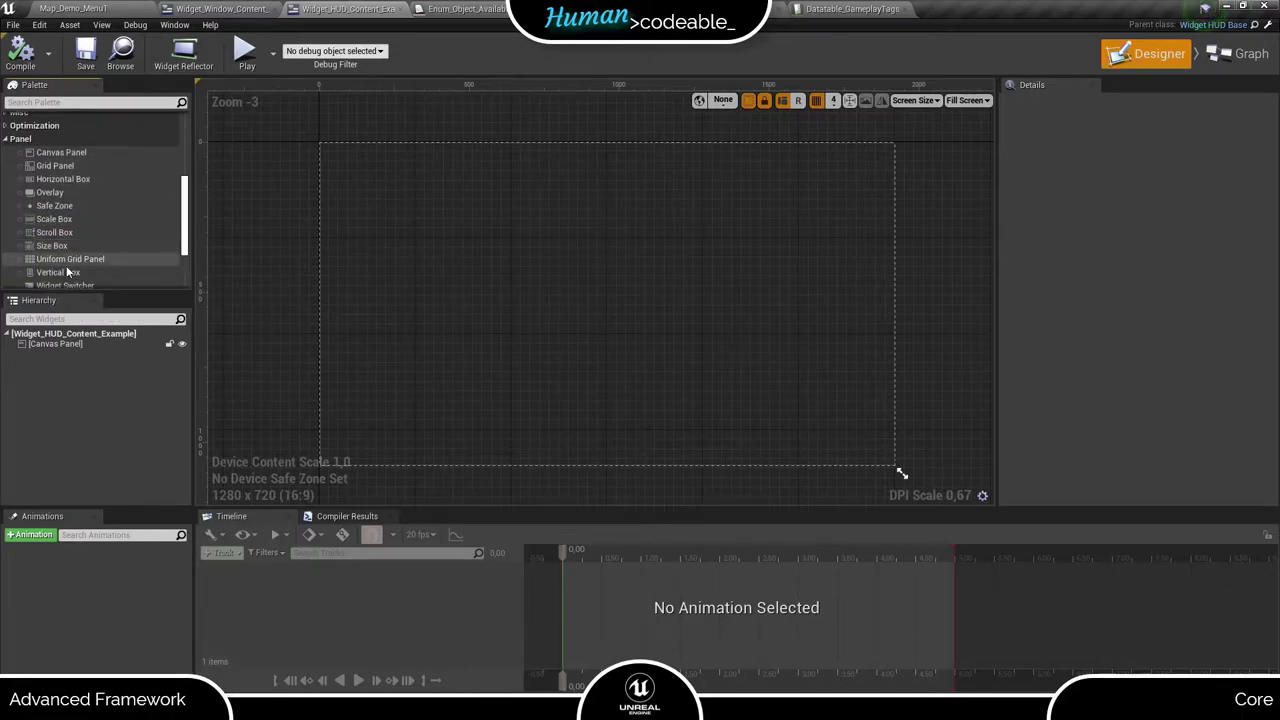
left_click(67, 272)
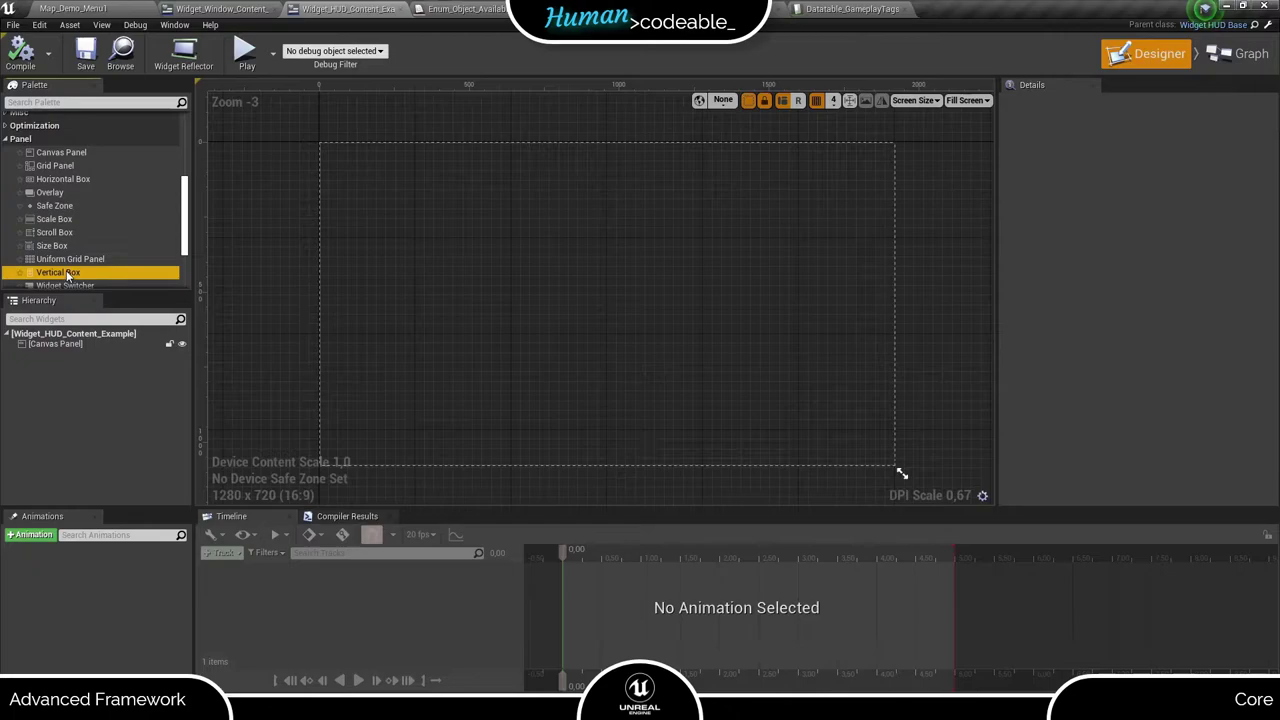
left_click_drag(67, 272, 67, 352)
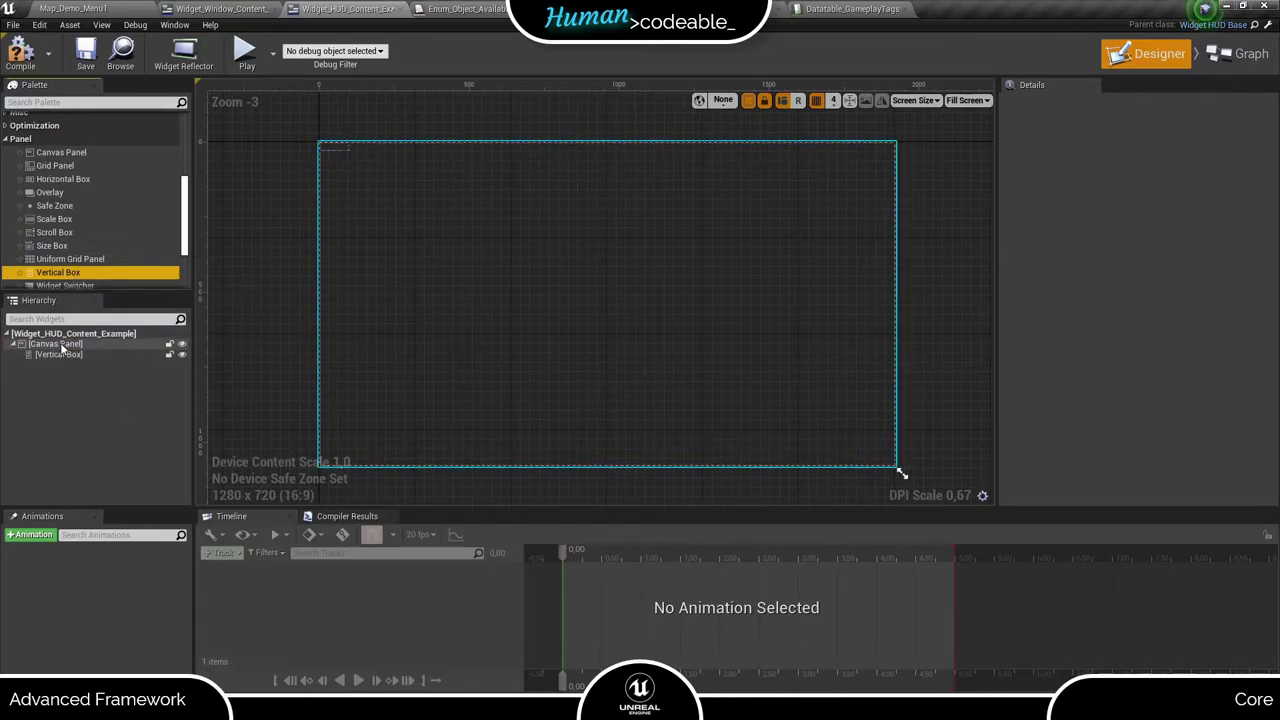
right_click(60, 342)
mouse_move(122, 470)
left_click(176, 496)
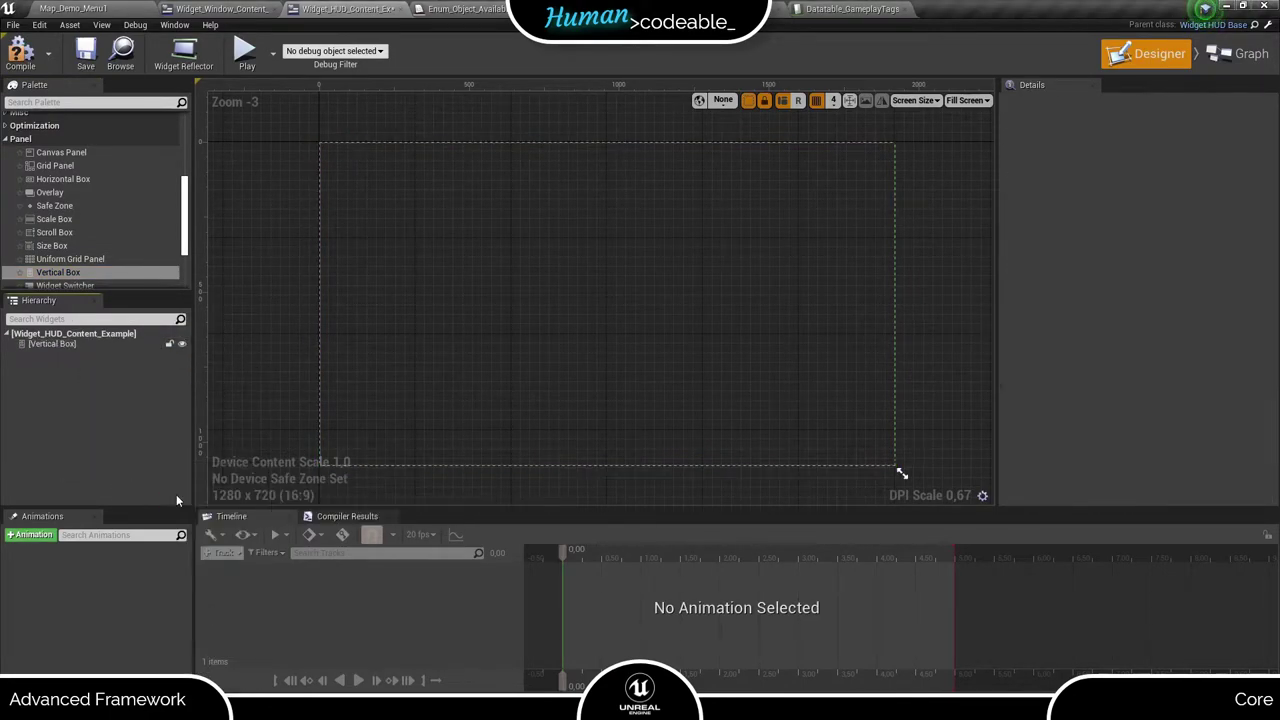
- Add a Text element inside the Vertical Box and set its padding to 20 on all sides
left_click(54, 346)
scroll(80, 190, "up", 10)
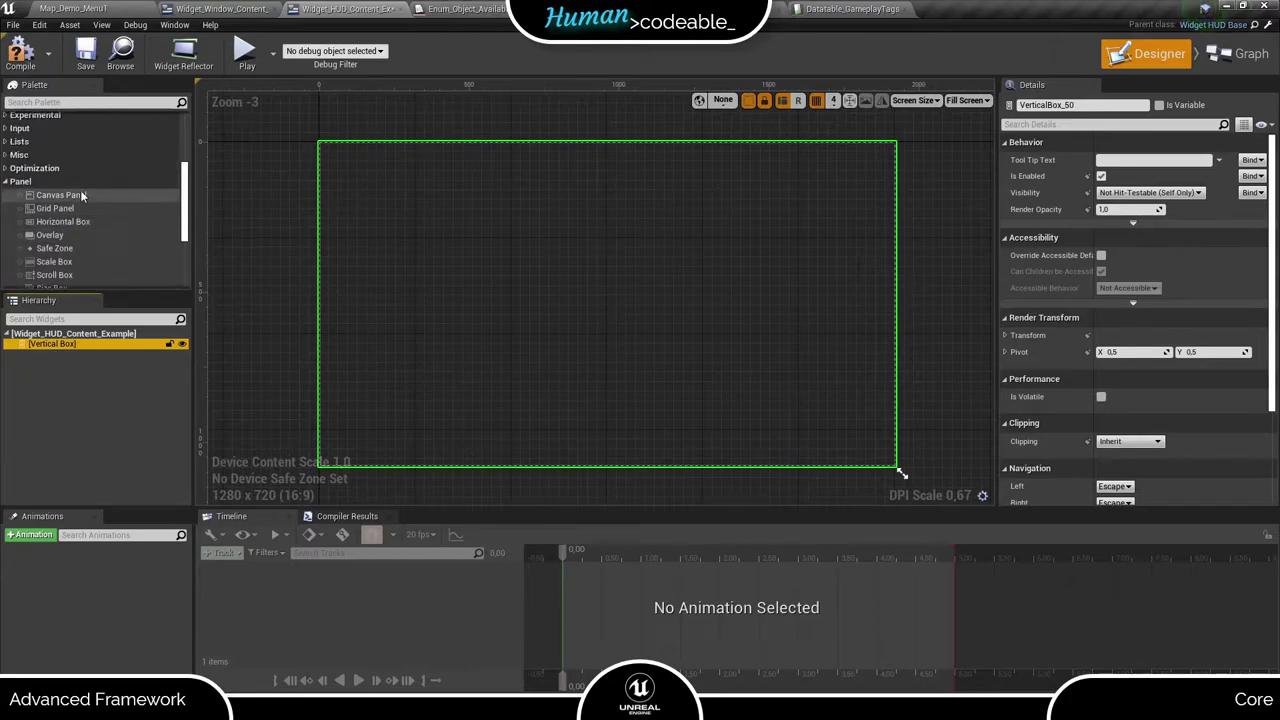
left_click_drag(40, 238, 52, 345)
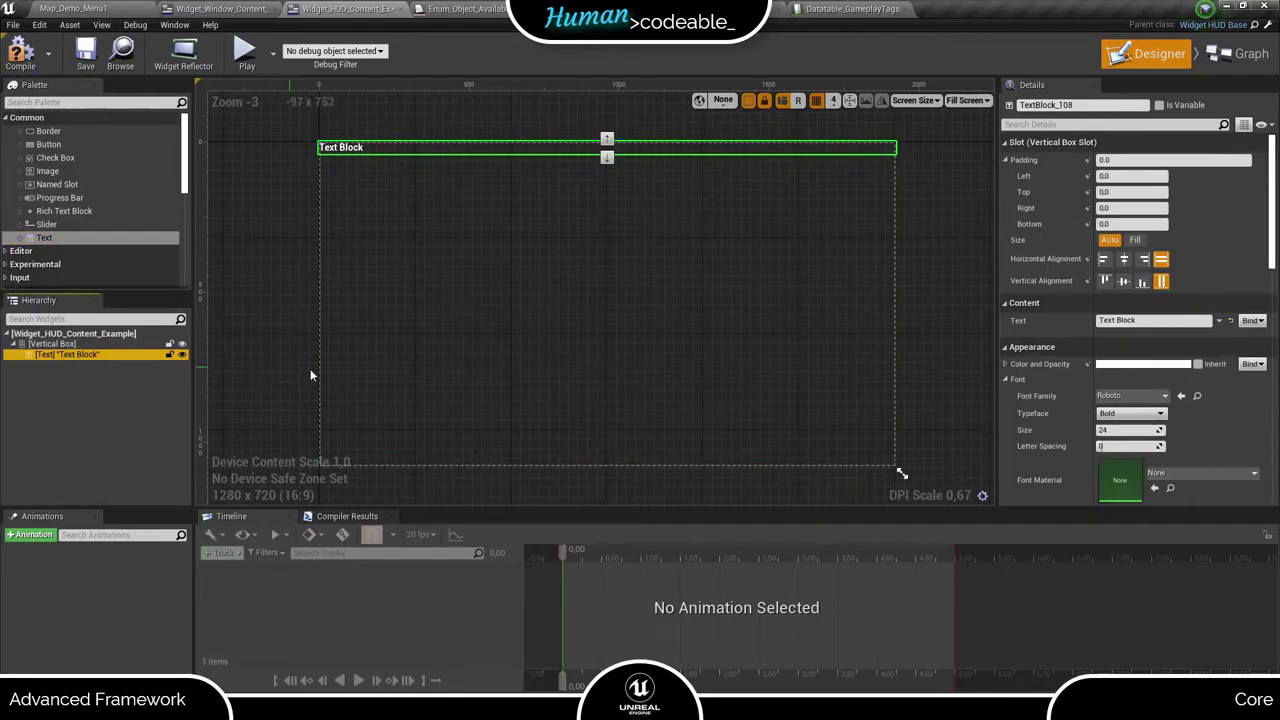
left_click(1140, 159)
key("Return")
- Give the text a font size of 35 with centered horizontal alignment, make it a variable named Timer, and compile
scroll(1070, 370, "down", 2)
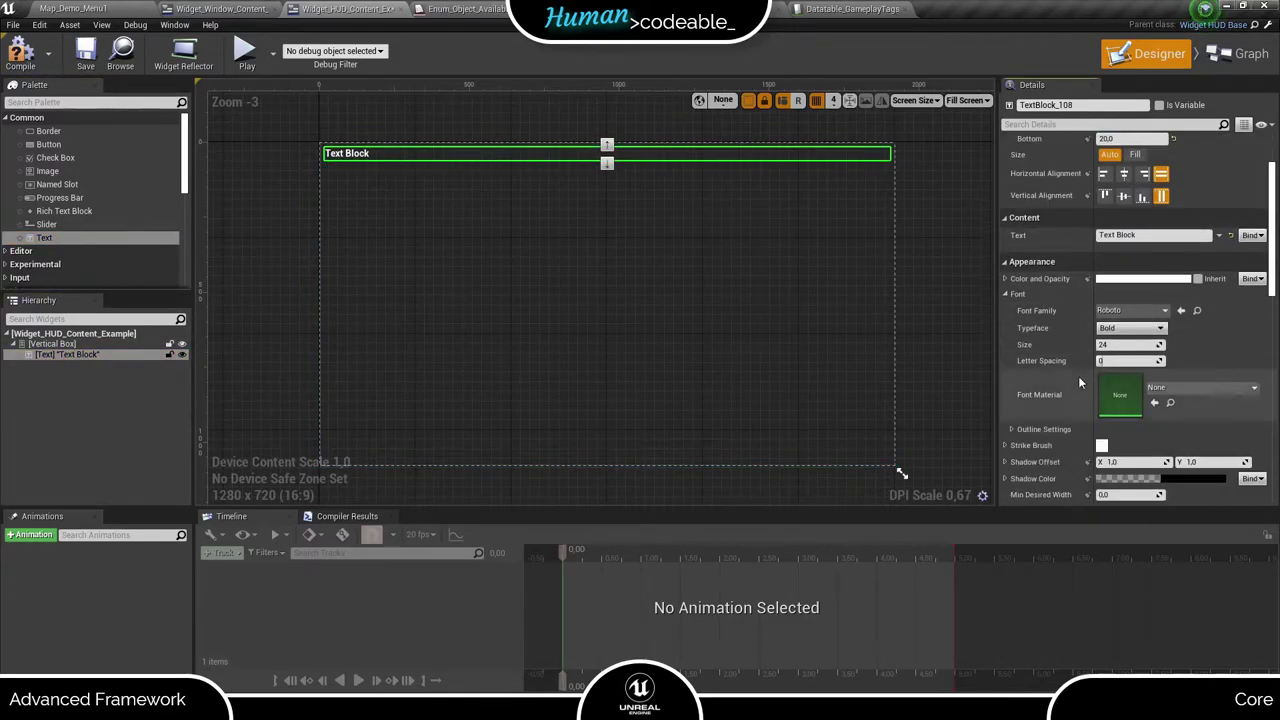
left_click(1125, 346)
key("Return")
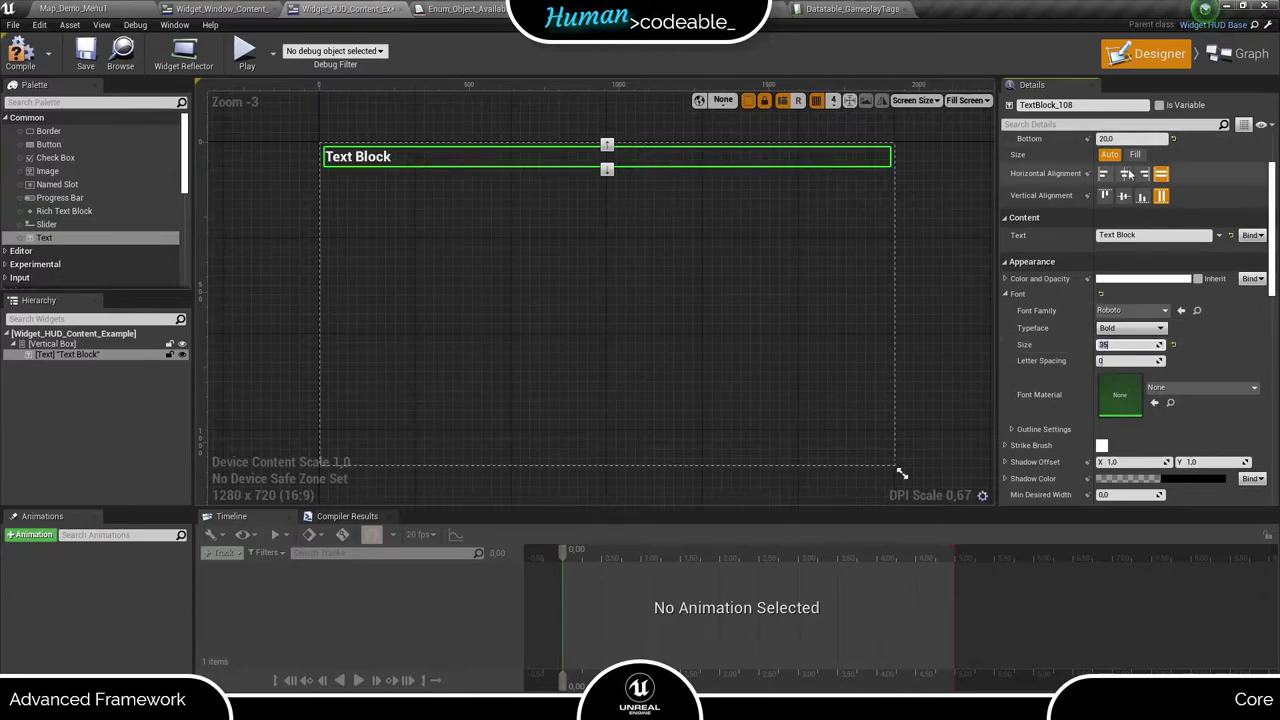
left_click(1123, 174)
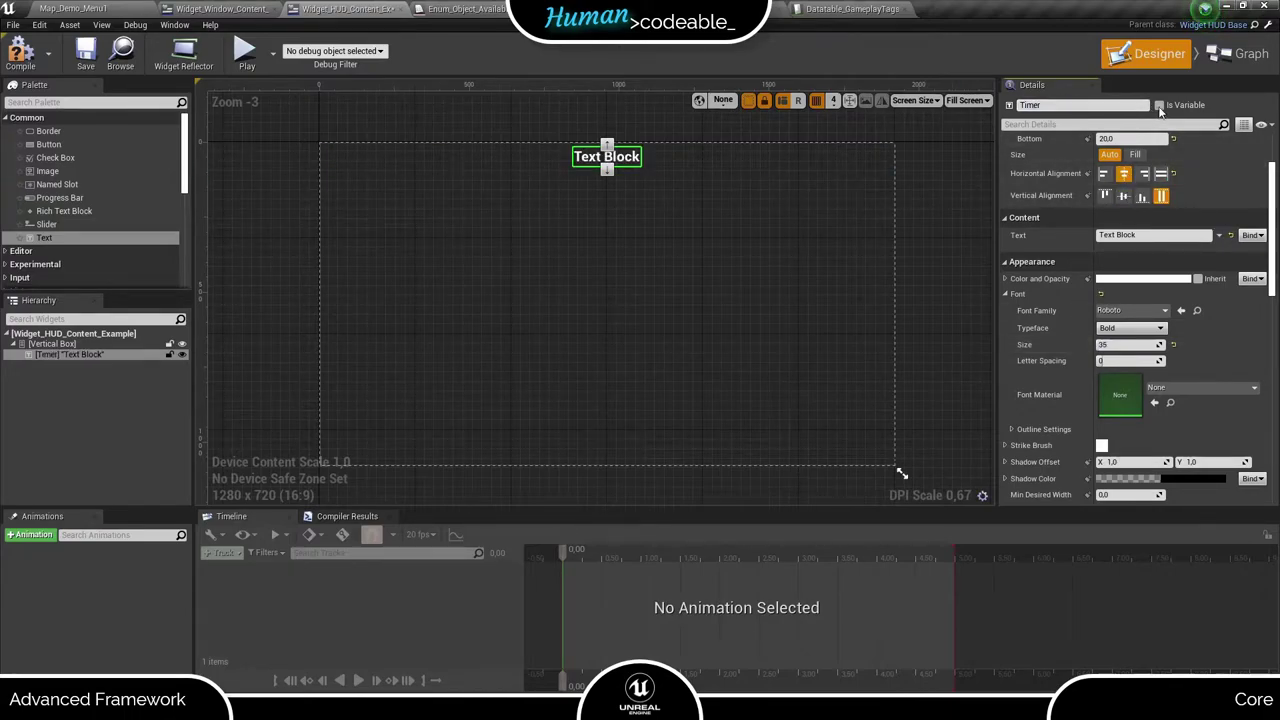
left_click(22, 55)
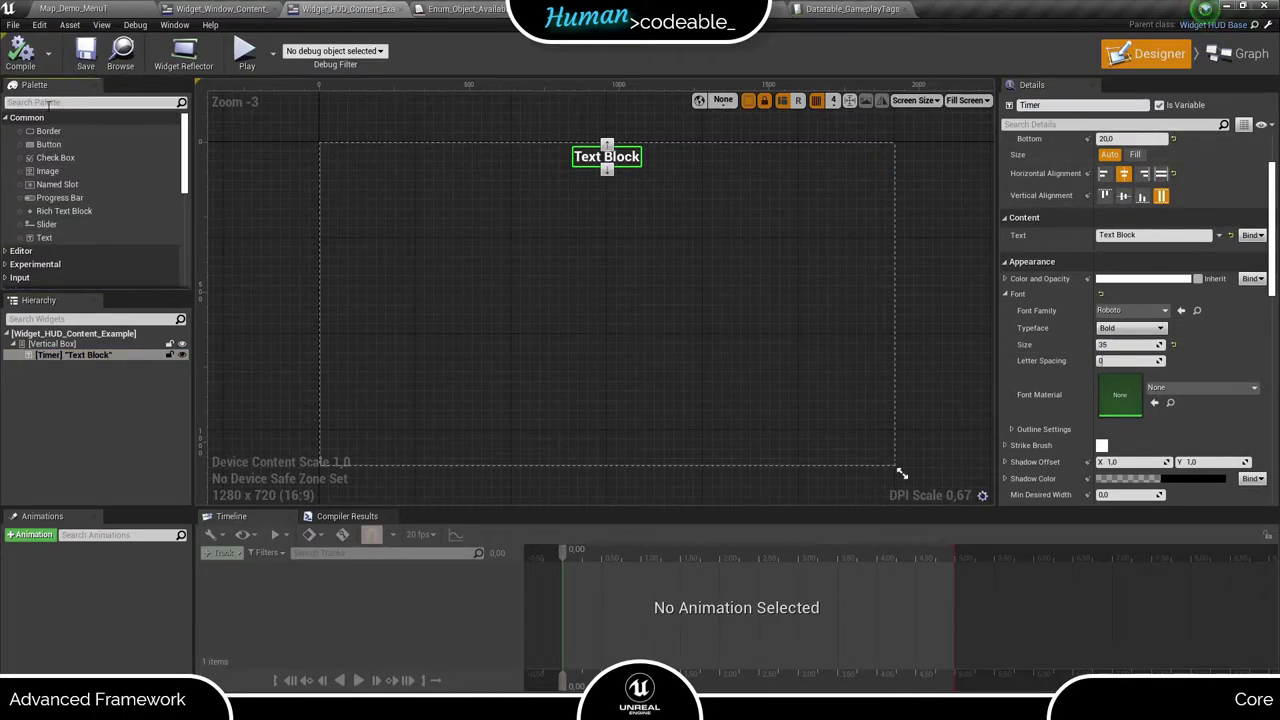
- Add a Widget HUD Button Normal to the Vertical Box beneath the Timer text
type("button")
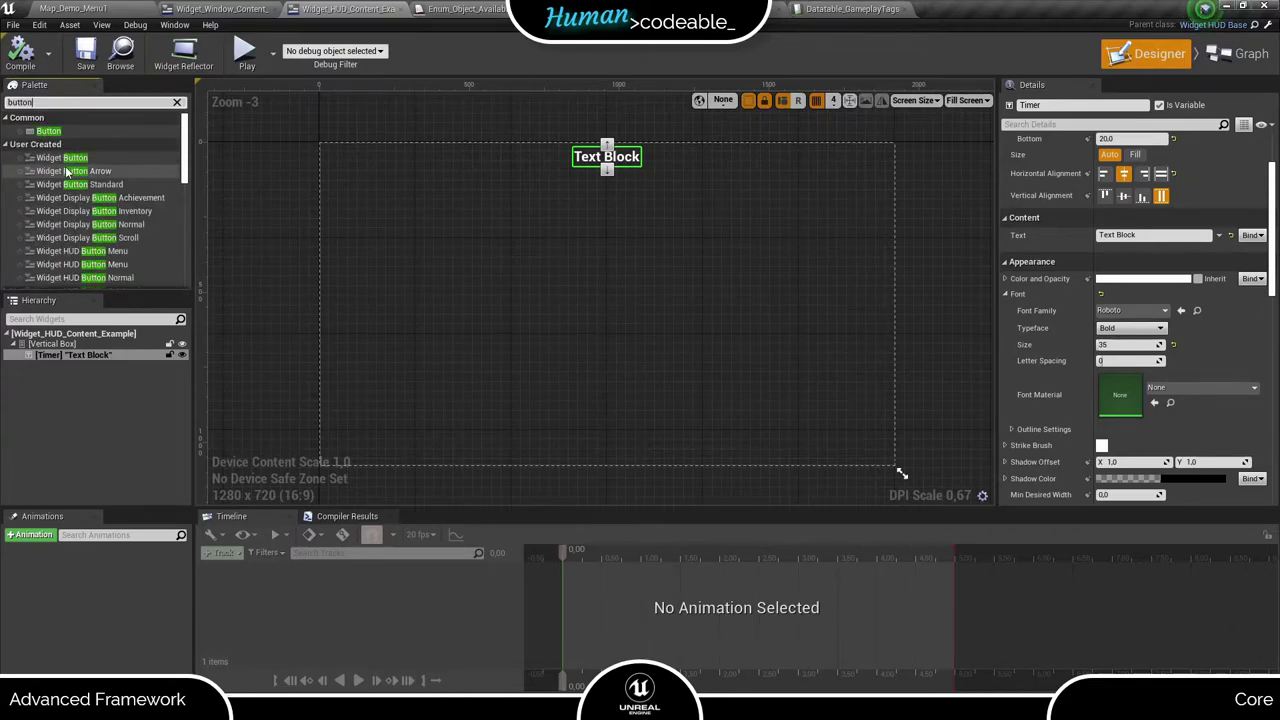
left_click_drag(122, 282, 86, 346)
left_click(71, 364)
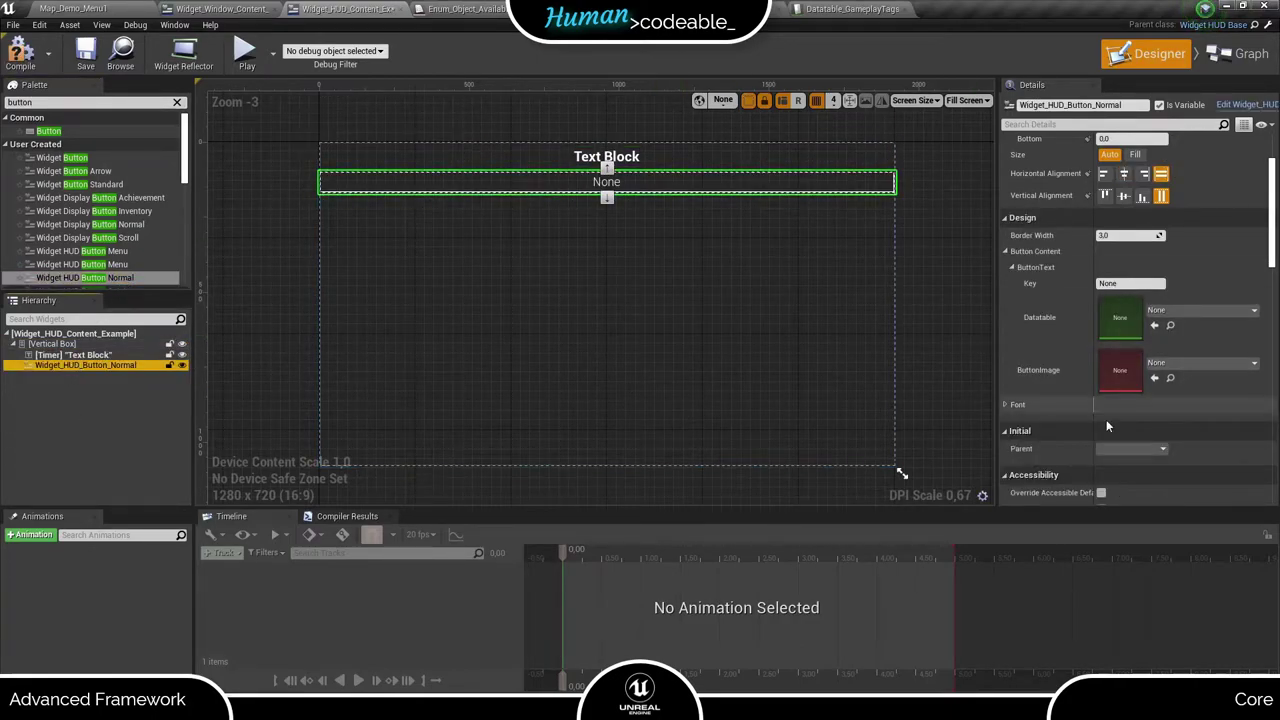
- Set the HUD button's padding to 20 and the Timer text's slot size to Fill
scroll(1120, 170, "up", 2)
left_click(1120, 170)
type("20")
key("Return")
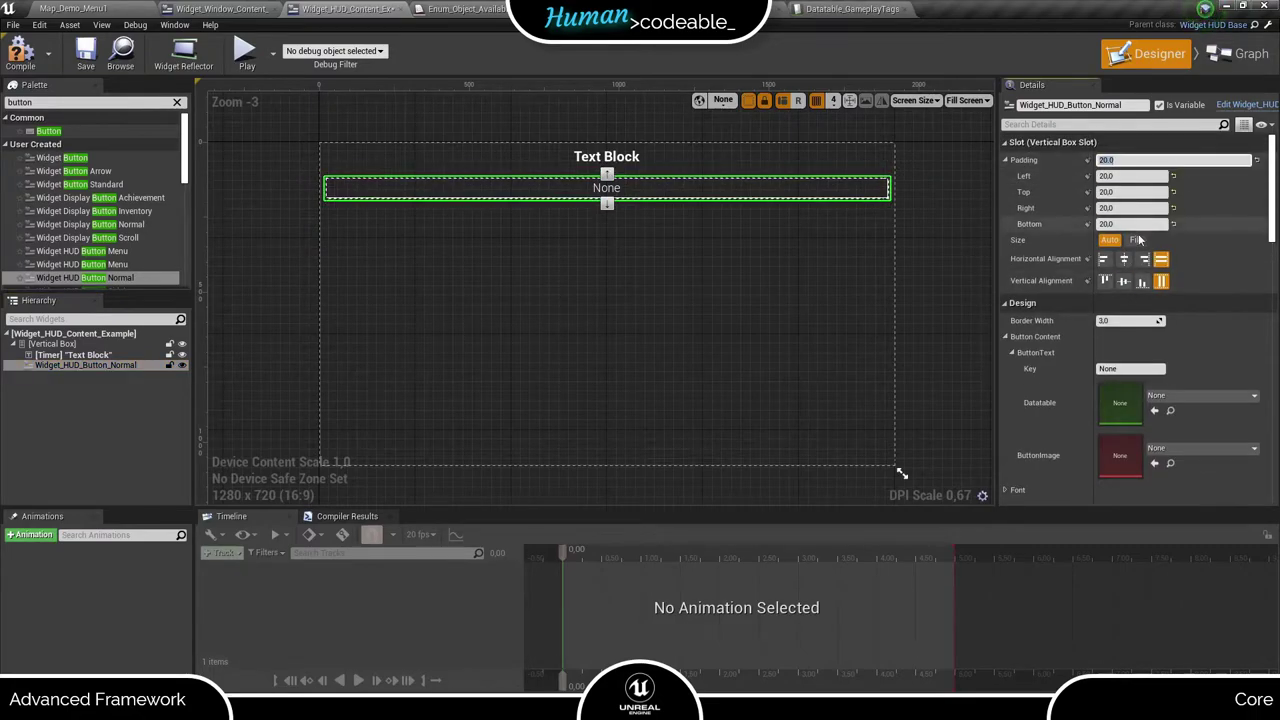
left_click(606, 156)
left_click(1135, 240)
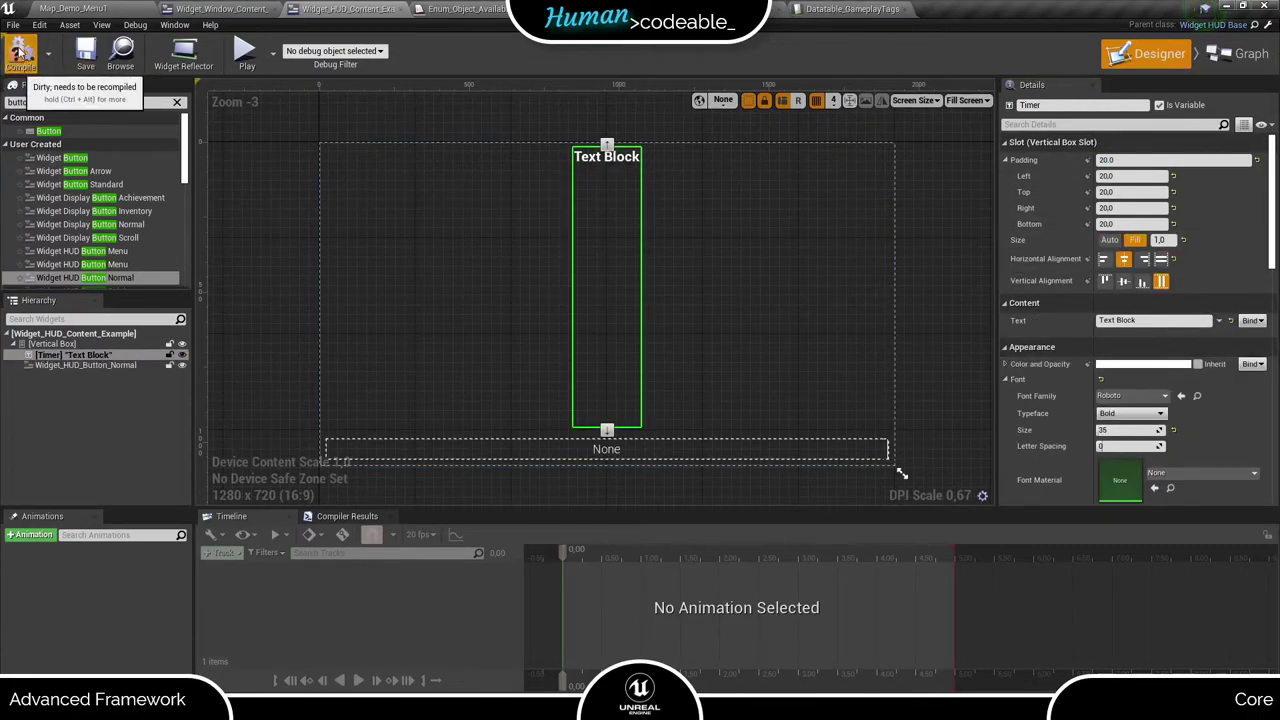
- Wrap the Vertical Box with a Border so it becomes the widget's root
left_click(118, 344)
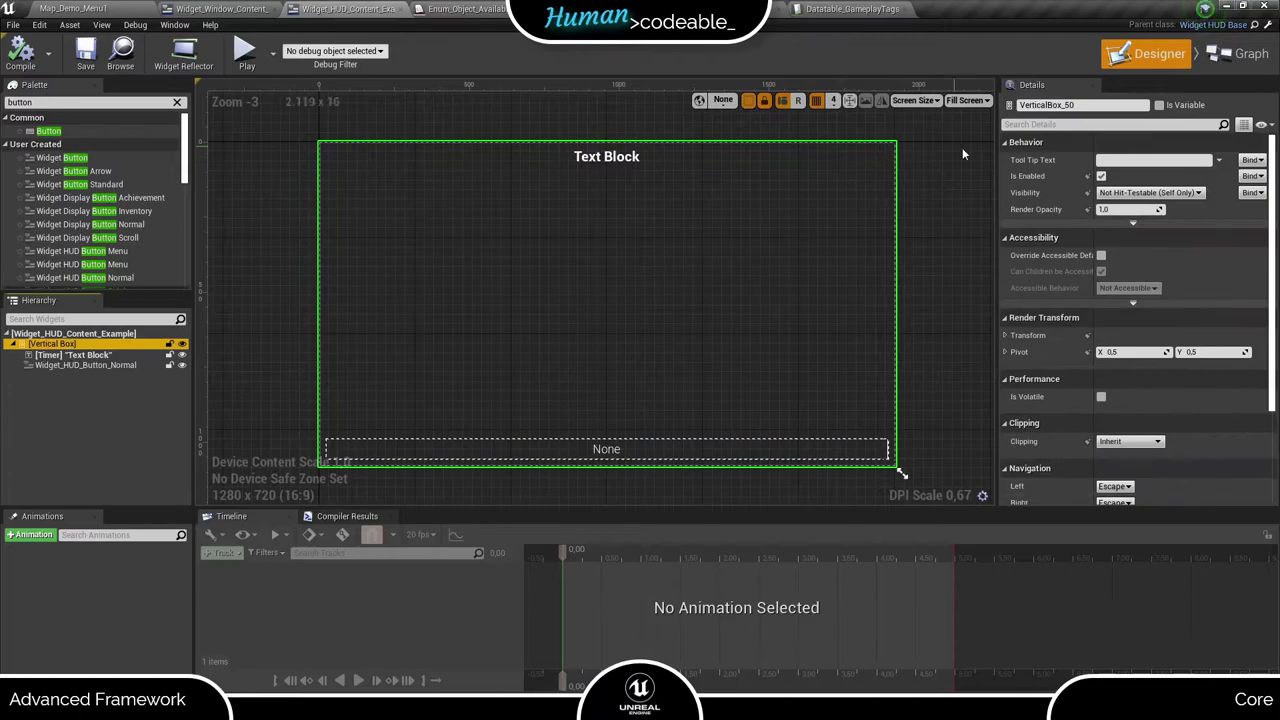
right_click(60, 344)
mouse_move(97, 449)
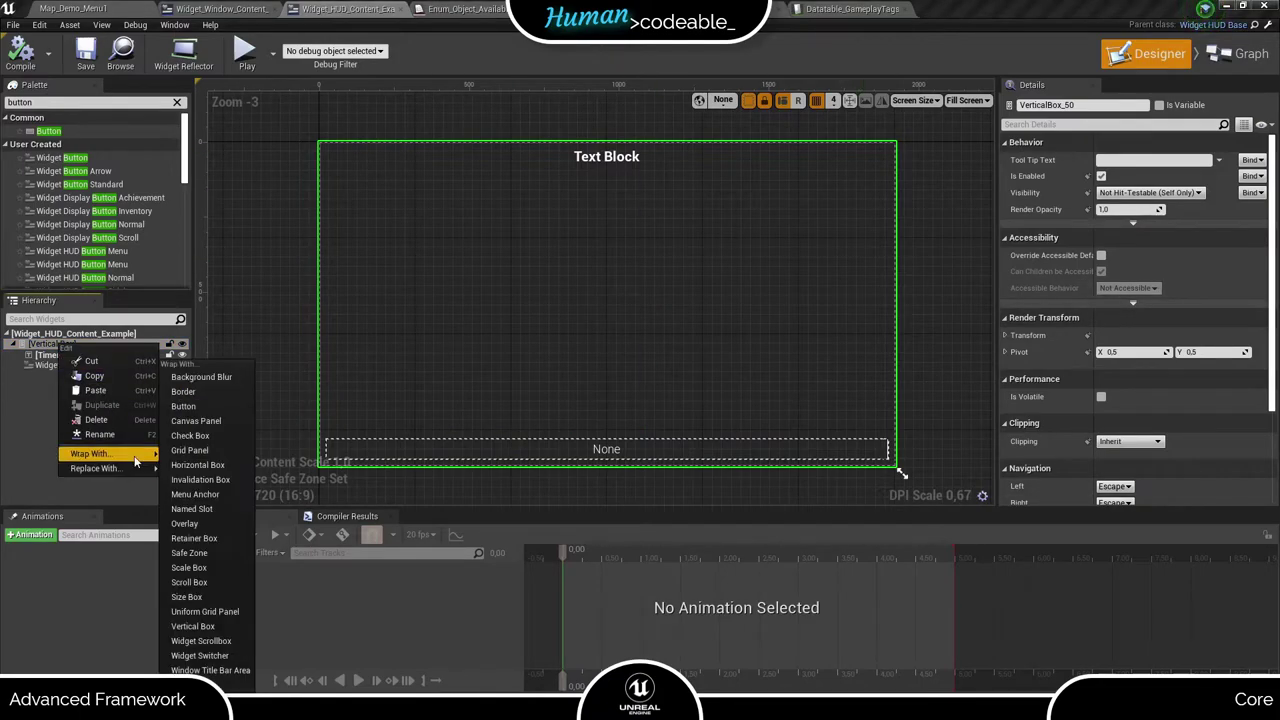
left_click(200, 393)
- Set the Border's brush color to yellow, hex sRGB FFDE5C, with an alpha of 0.7
left_click(1160, 280)
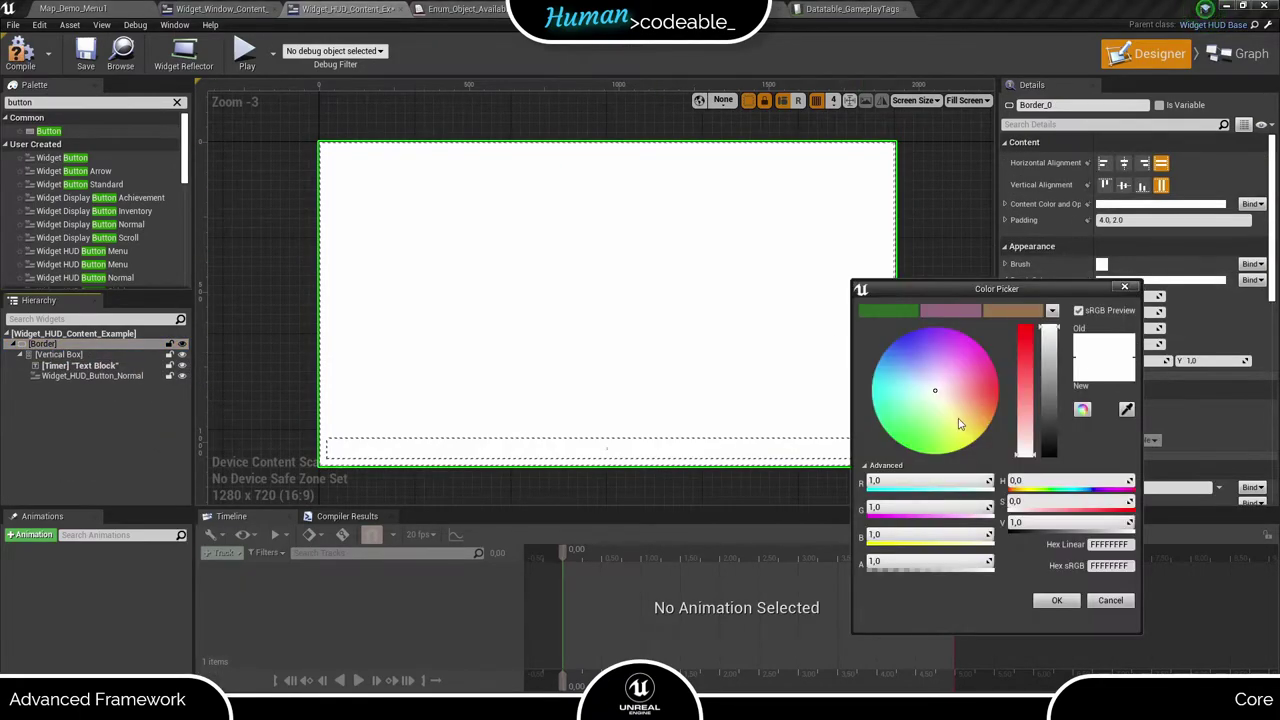
left_click_drag(962, 424, 975, 428)
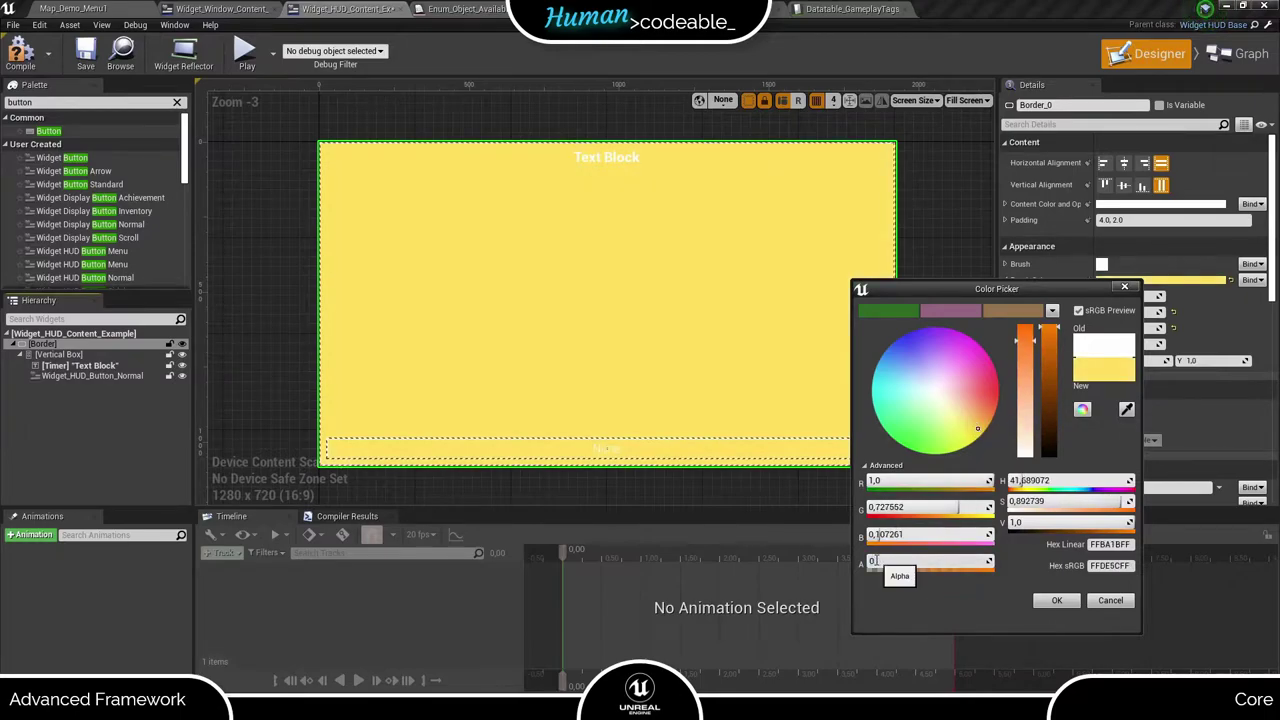
type("6")
key("Return")
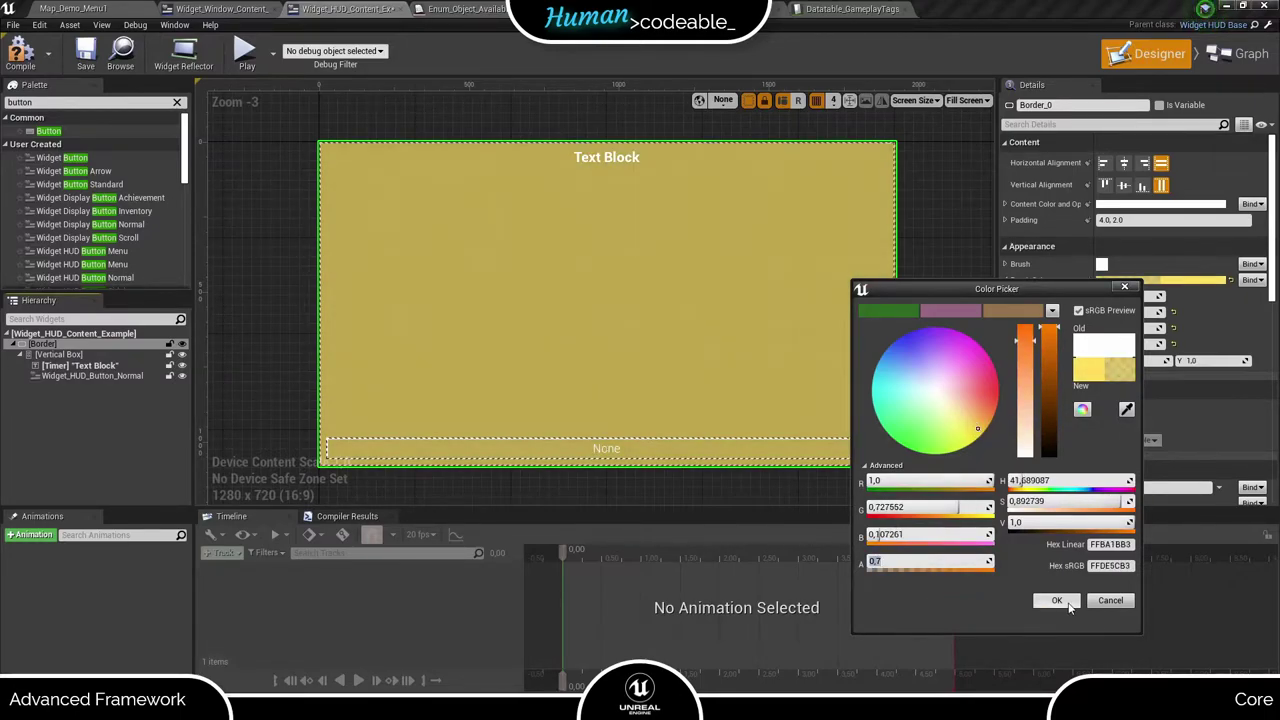
left_click(1056, 600)
- Add an On Pressed event for Widget_HUD_Button_Normal to the widget's event graph
left_click(600, 450)
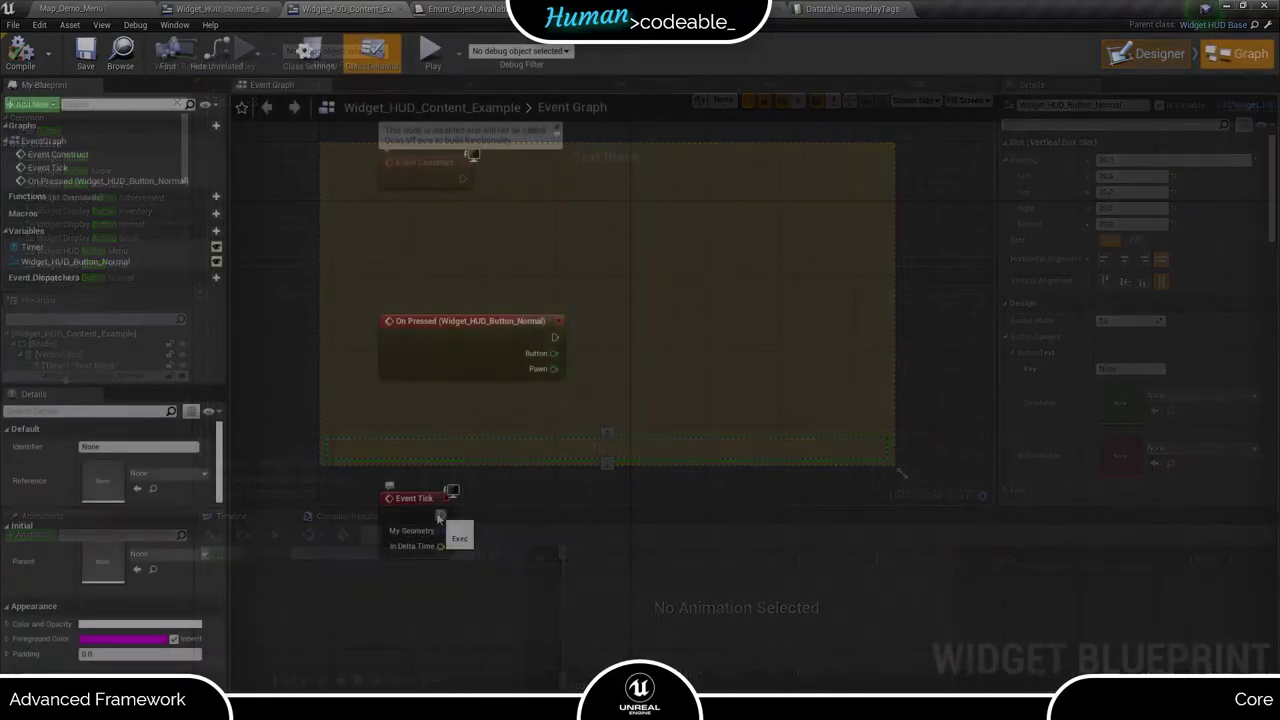
- Add a Branch node executed by Event Tick and align it with the event
left_click_drag(442, 514, 522, 515)
type("branch")
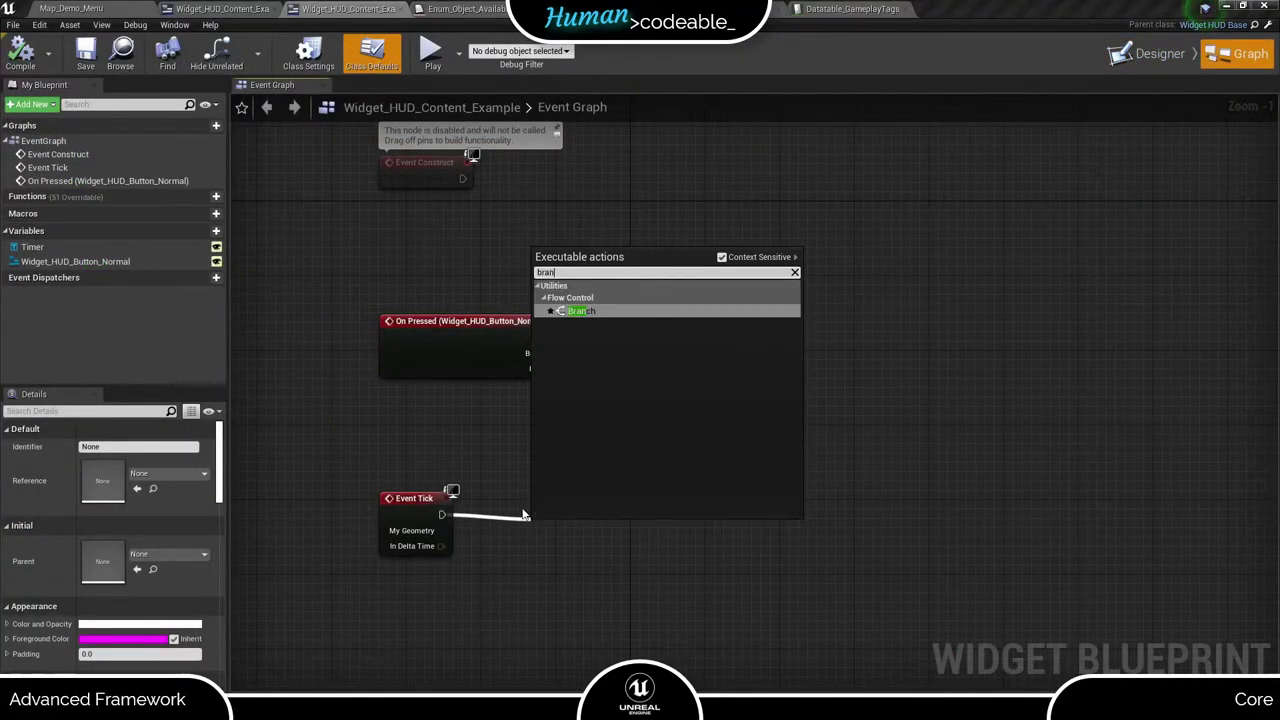
key("Return")
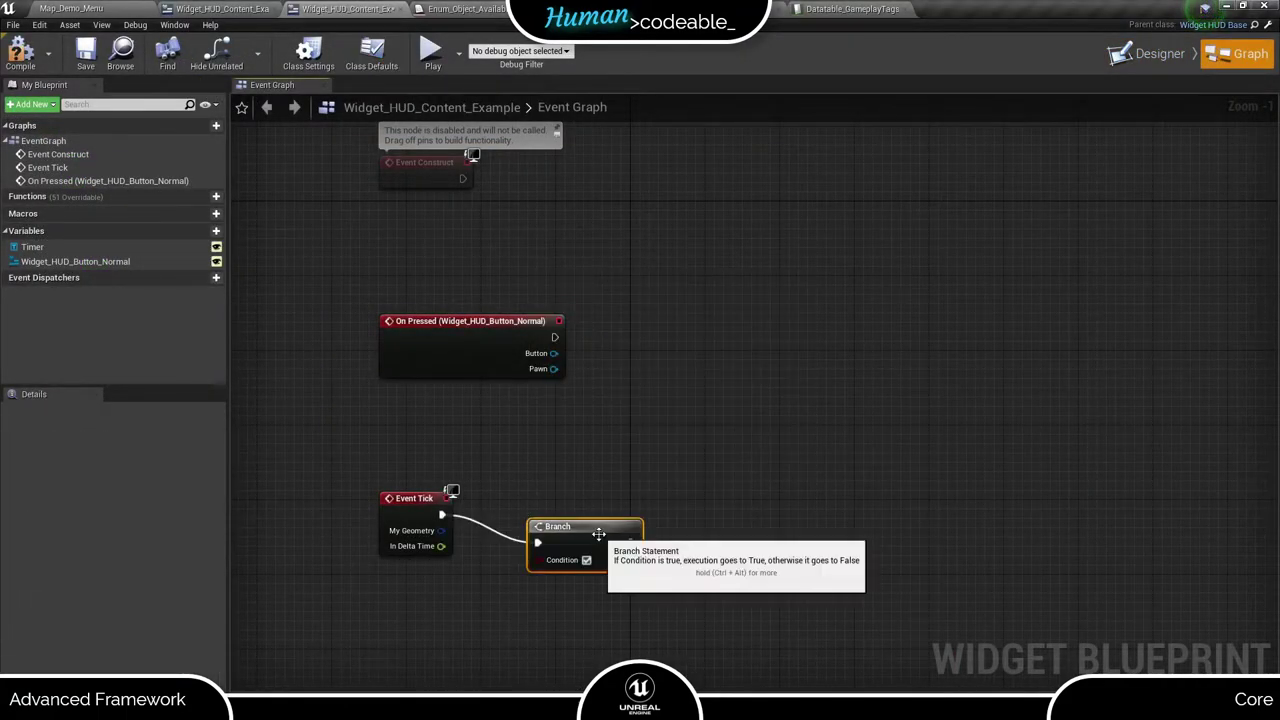
left_click_drag(594, 524, 622, 496)
- Promote the tick Branch's condition to a Boolean variable named Counting and place its getter below Event Tick
left_click_drag(566, 531, 506, 598)
type("promote")
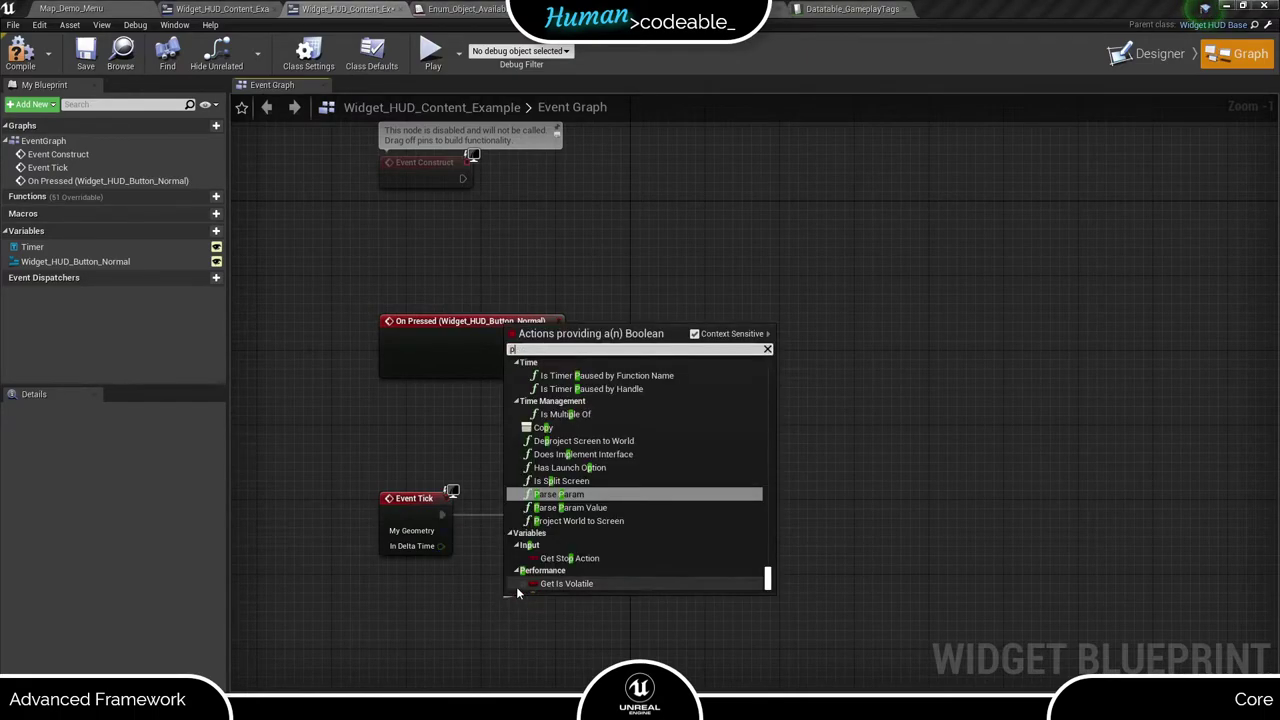
key("Return")
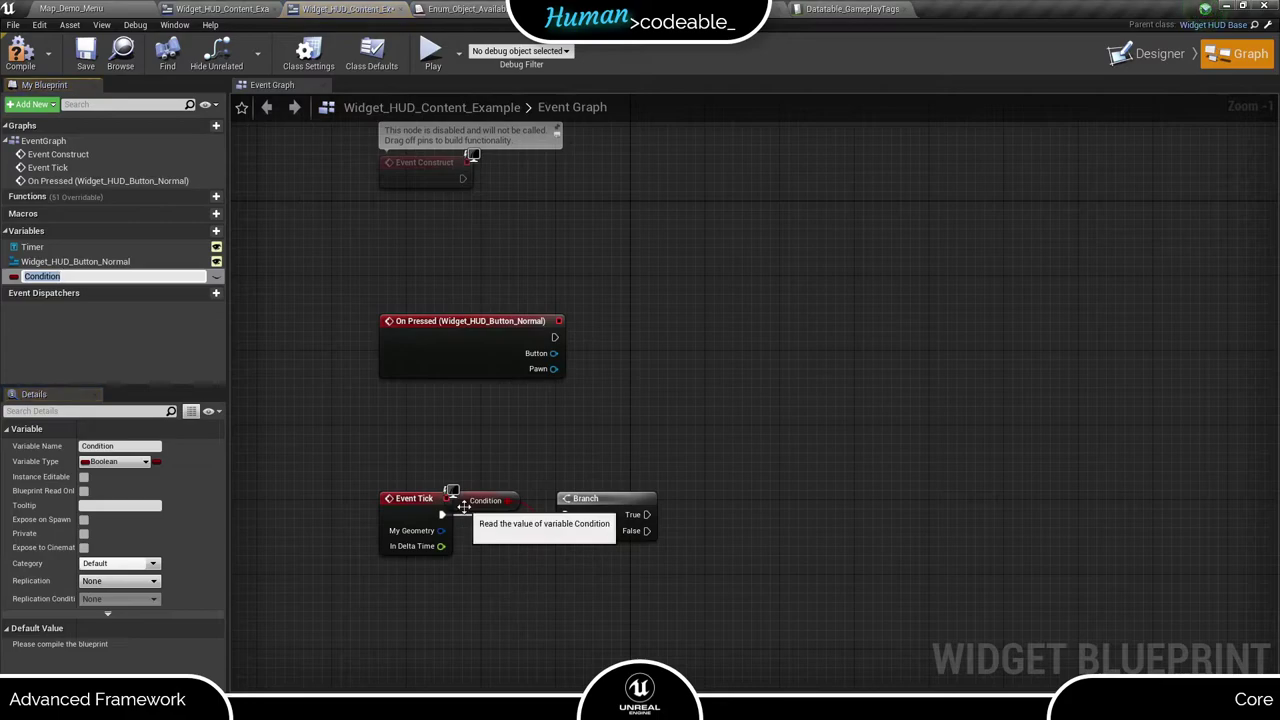
left_click_drag(470, 500, 458, 594)
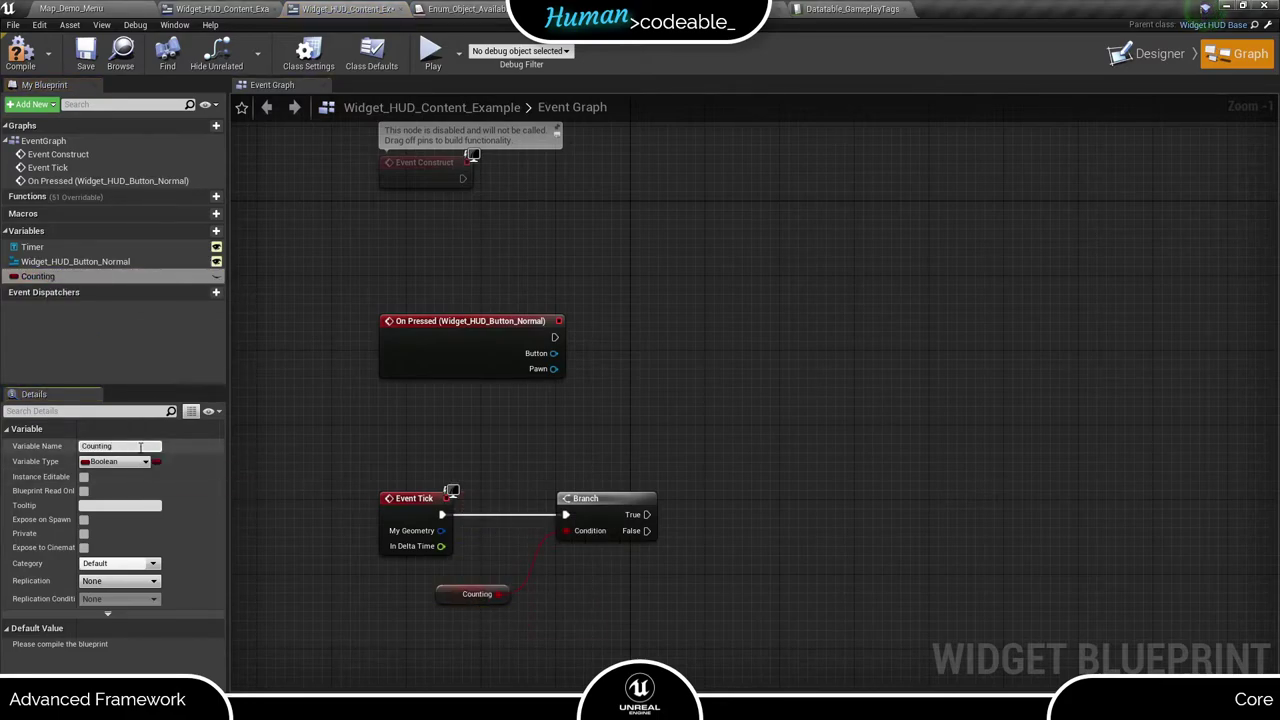
- Create a new Float variable named InSeconds
right_click_drag(700, 621, 577, 566)
left_click_drag(522, 463, 557, 210)
left_click(216, 230)
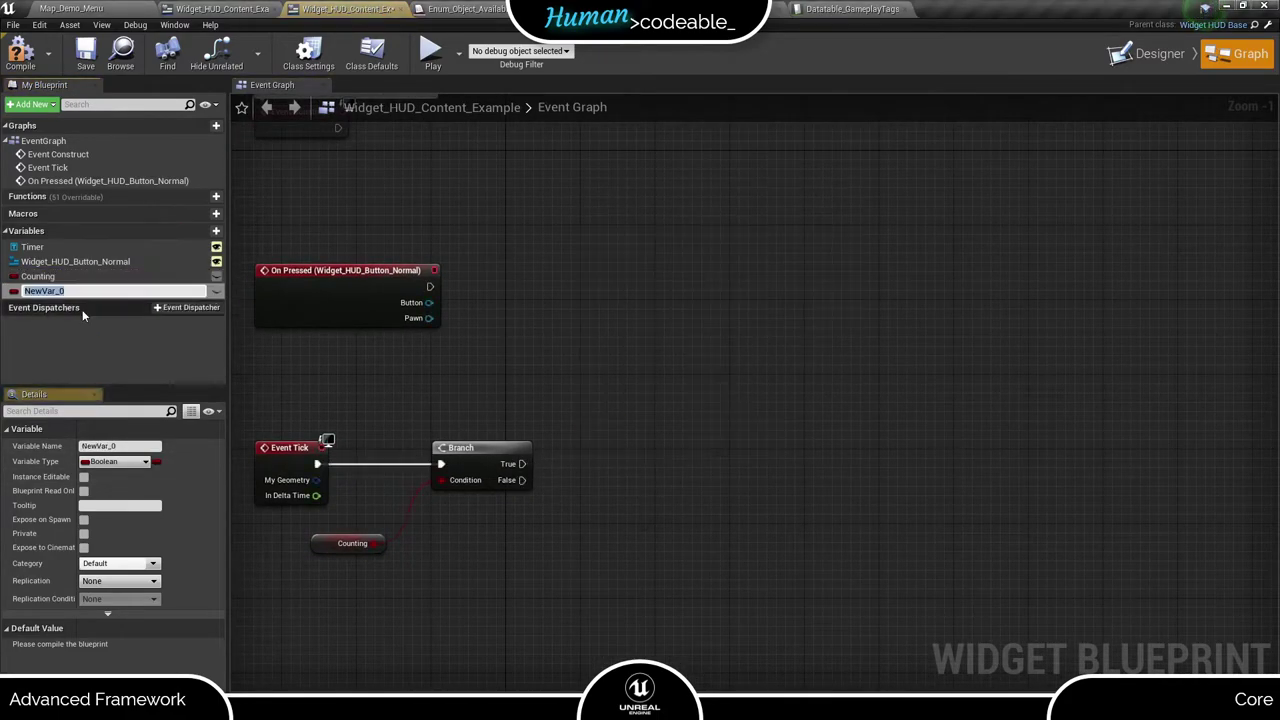
type("Tim")
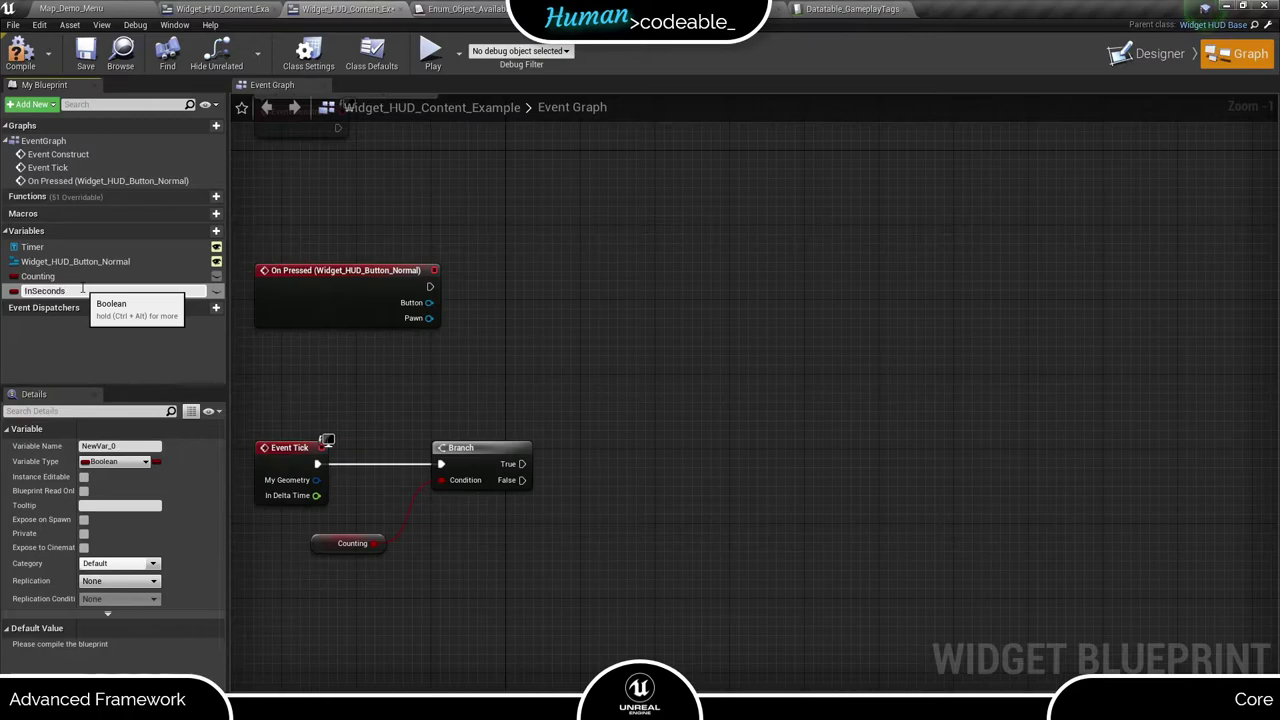
key("Return")
left_click(112, 461)
left_click(117, 258)
- On the tick Branch's True output, set InSeconds to the sum of In Delta Time and the InSeconds variable
left_click_drag(608, 447, 645, 452, "alt")
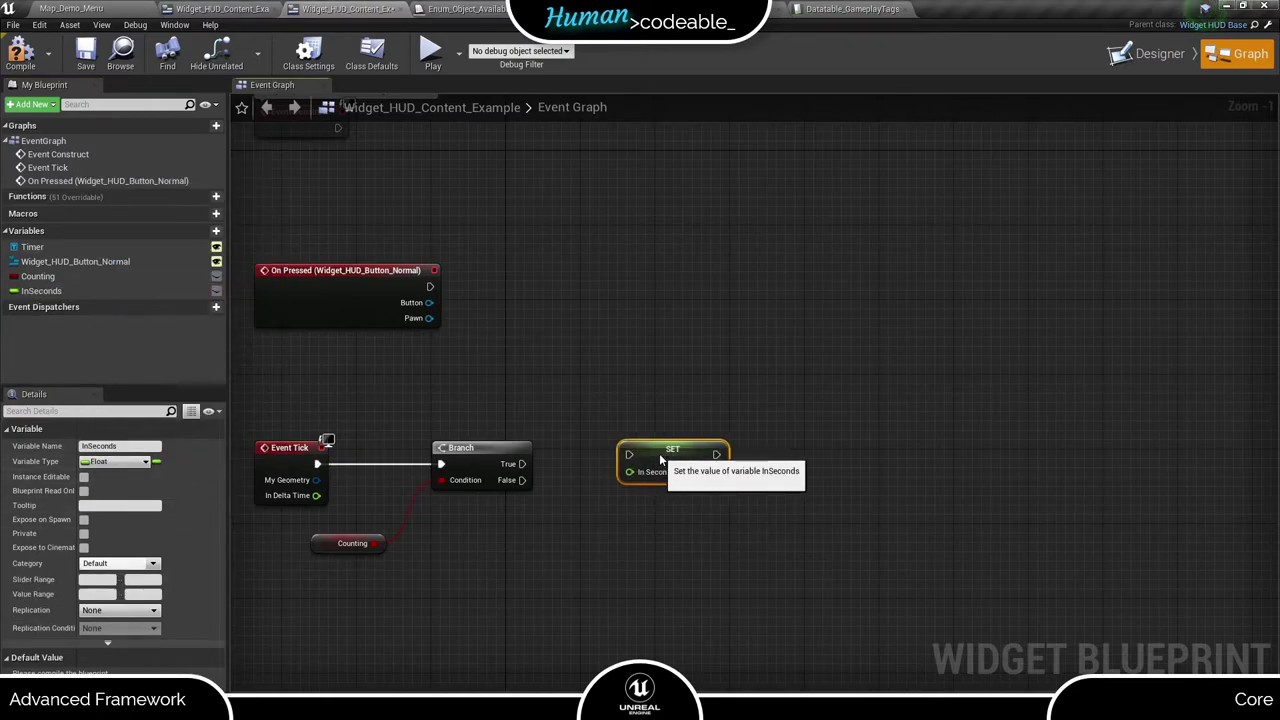
left_click_drag(522, 464, 555, 468)
left_click_drag(316, 495, 445, 388)
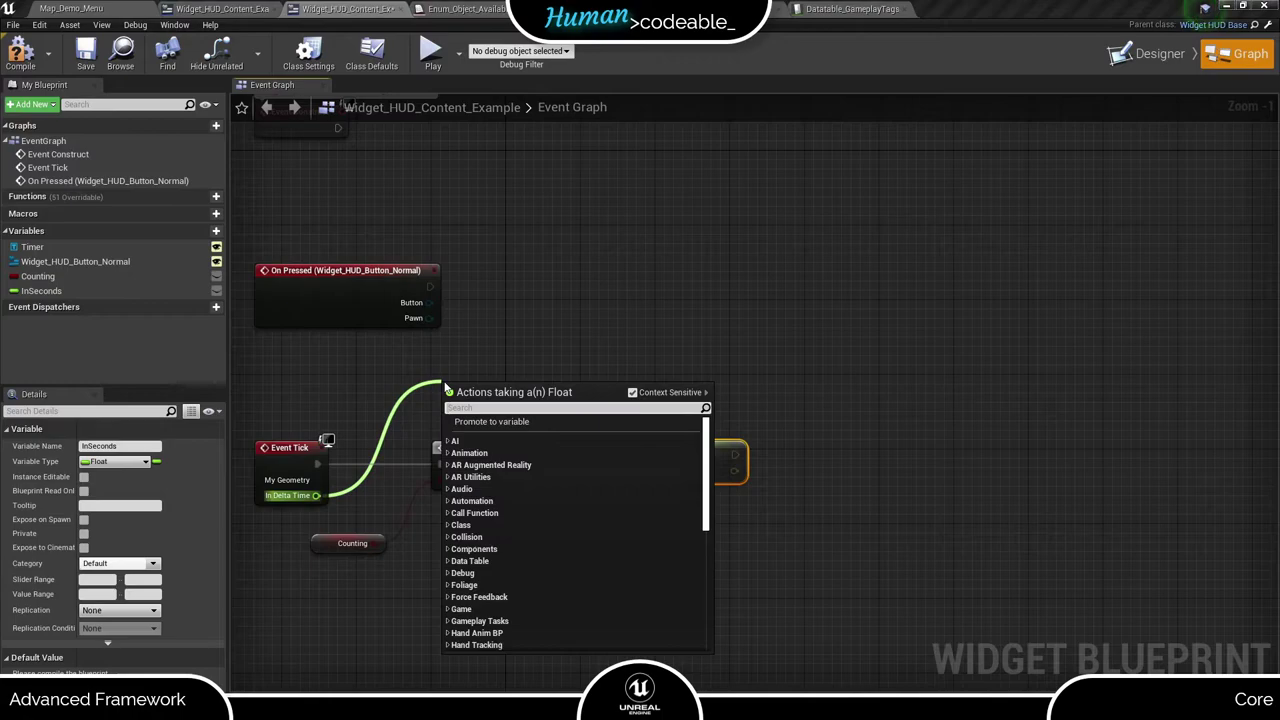
type("+")
left_click(498, 430)
left_click_drag(522, 393, 645, 470)
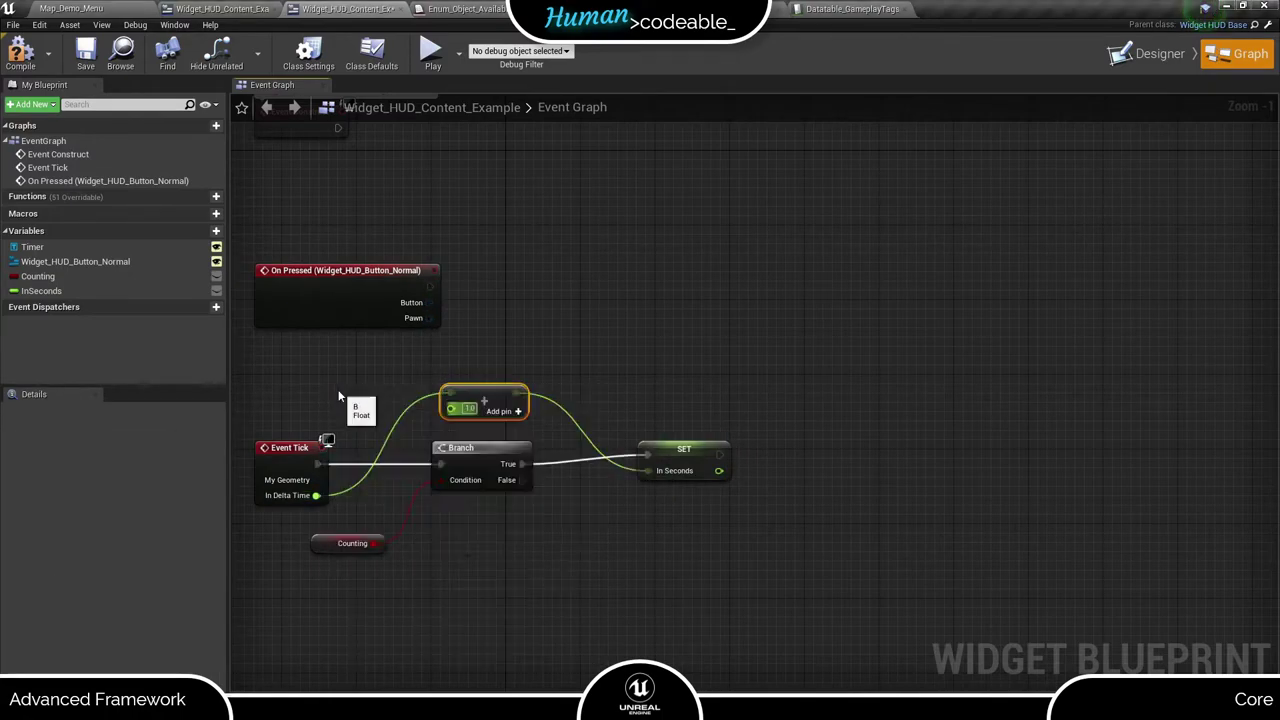
left_click_drag(338, 396, 461, 408, "ctrl")
- Add a SetText (Text) node targeting the Timer text, executed after the InSeconds setter
right_click_drag(778, 680, 790, 583)
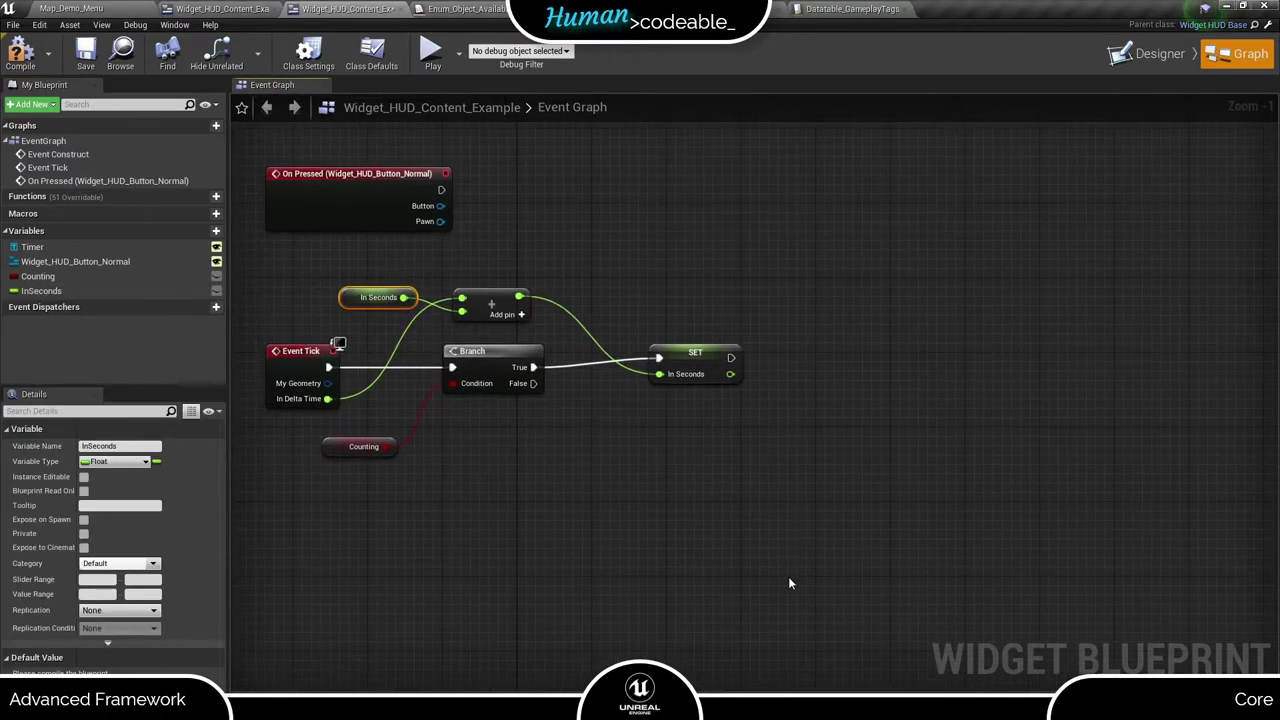
left_click_drag(36, 254, 850, 345, "ctrl")
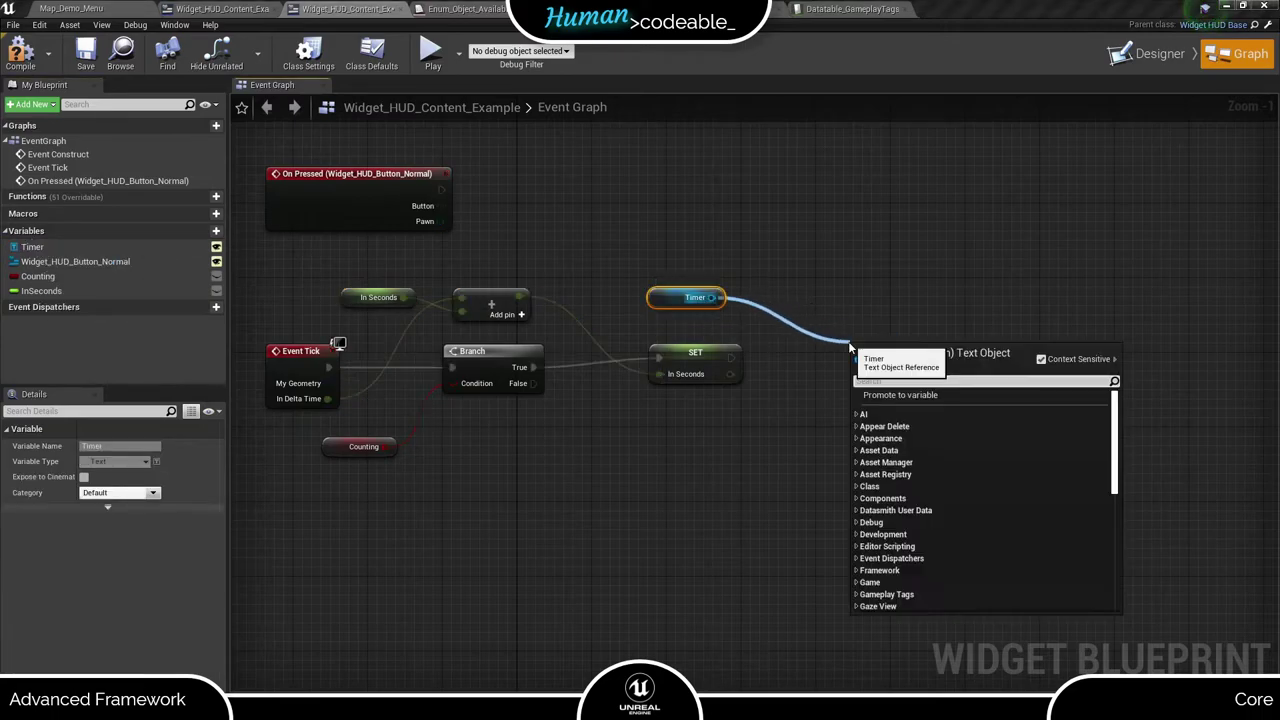
type("set te")
scroll(980, 485, "down", 8)
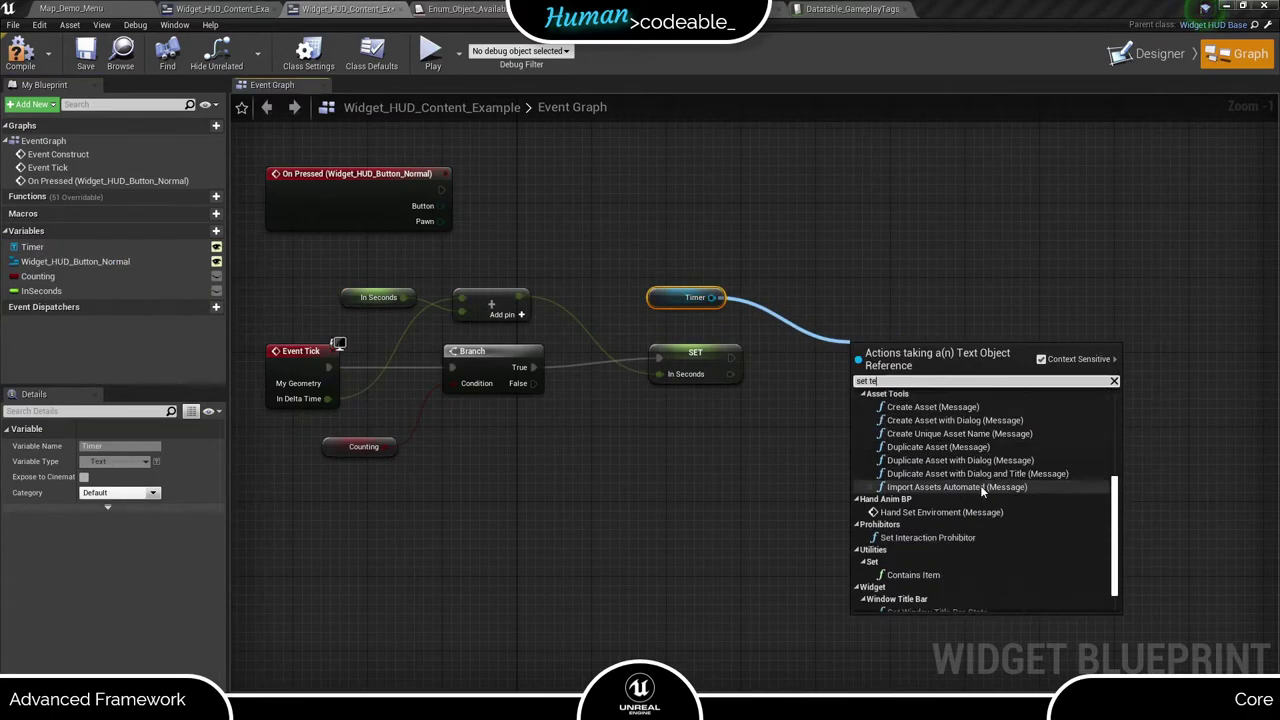
left_click(910, 605)
- Feed the InSeconds setter's output through Time Seconds to String into SetText's In Text, and save the widget
left_click_drag(895, 351, 741, 415)
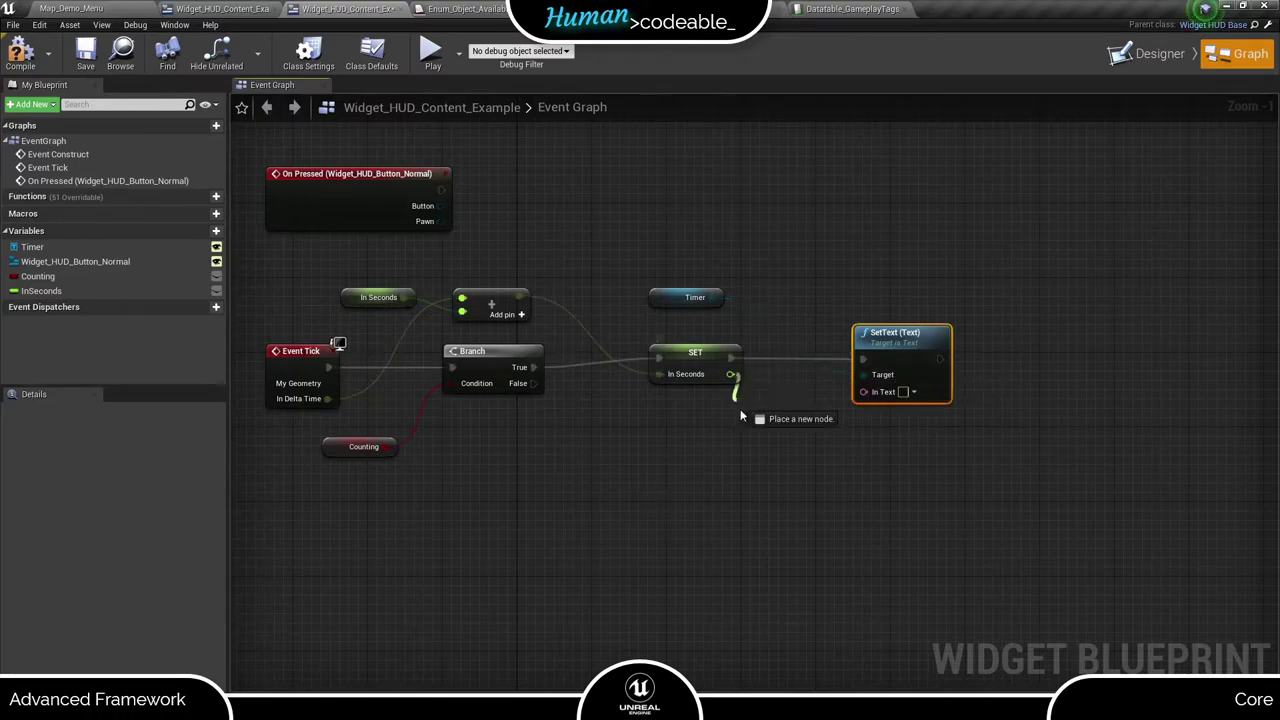
left_click_drag(618, 488, 647, 488)
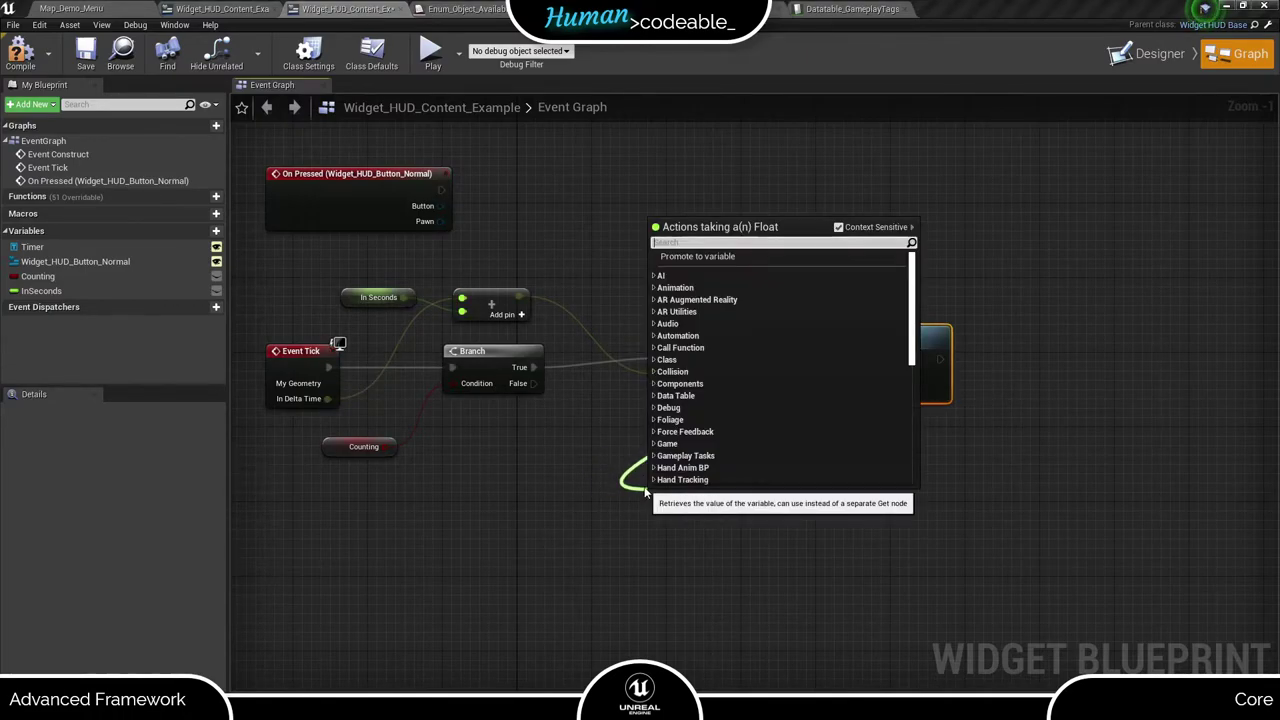
type("time se")
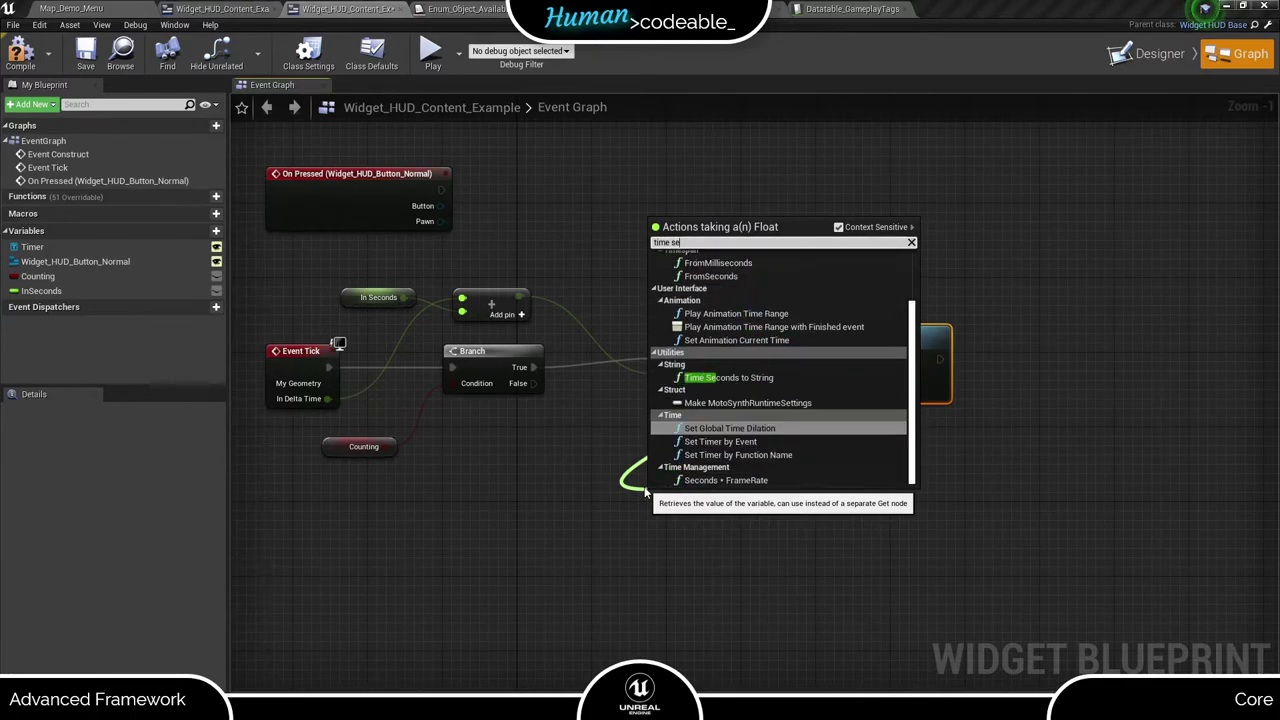
left_click(729, 377)
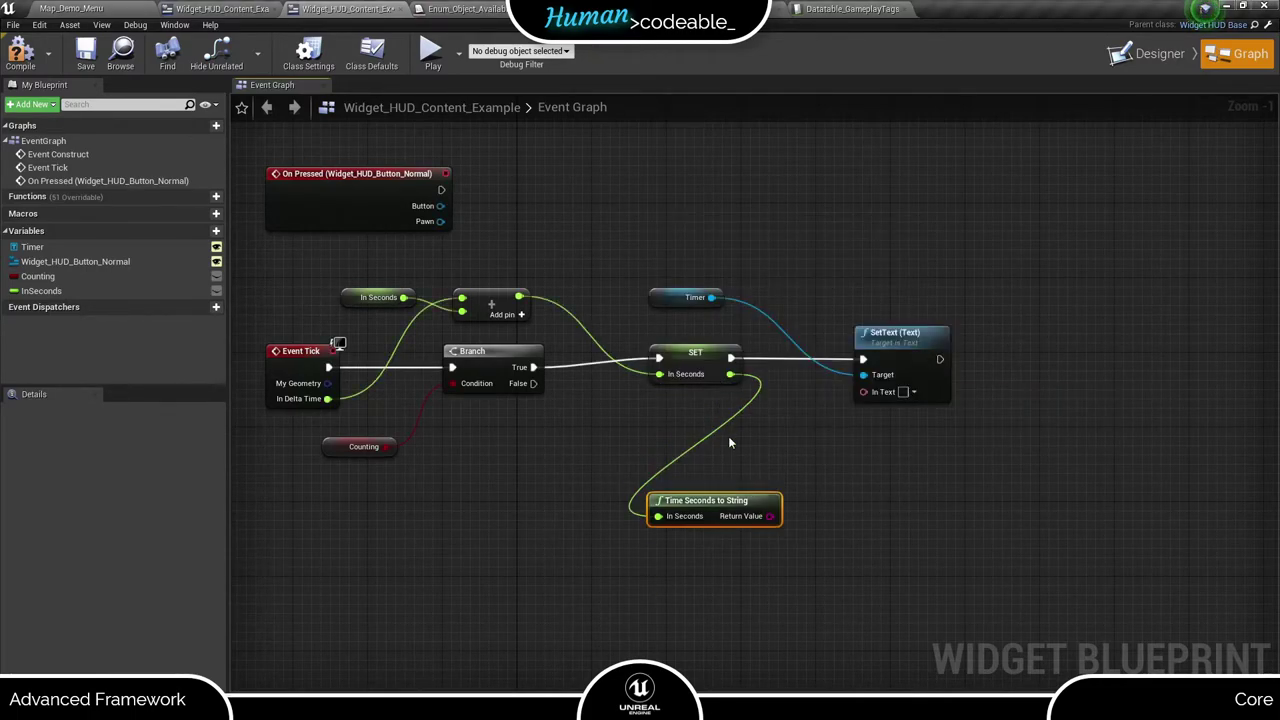
left_click_drag(778, 522, 834, 436)
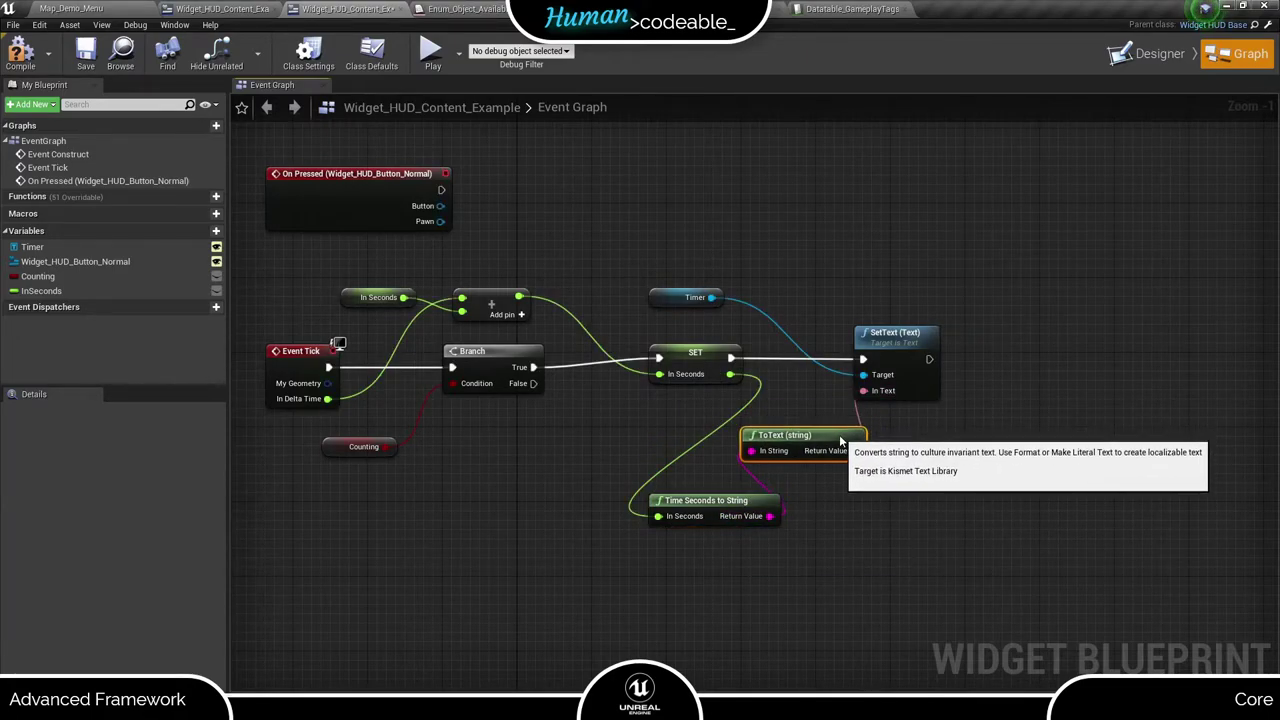
left_click(86, 56)
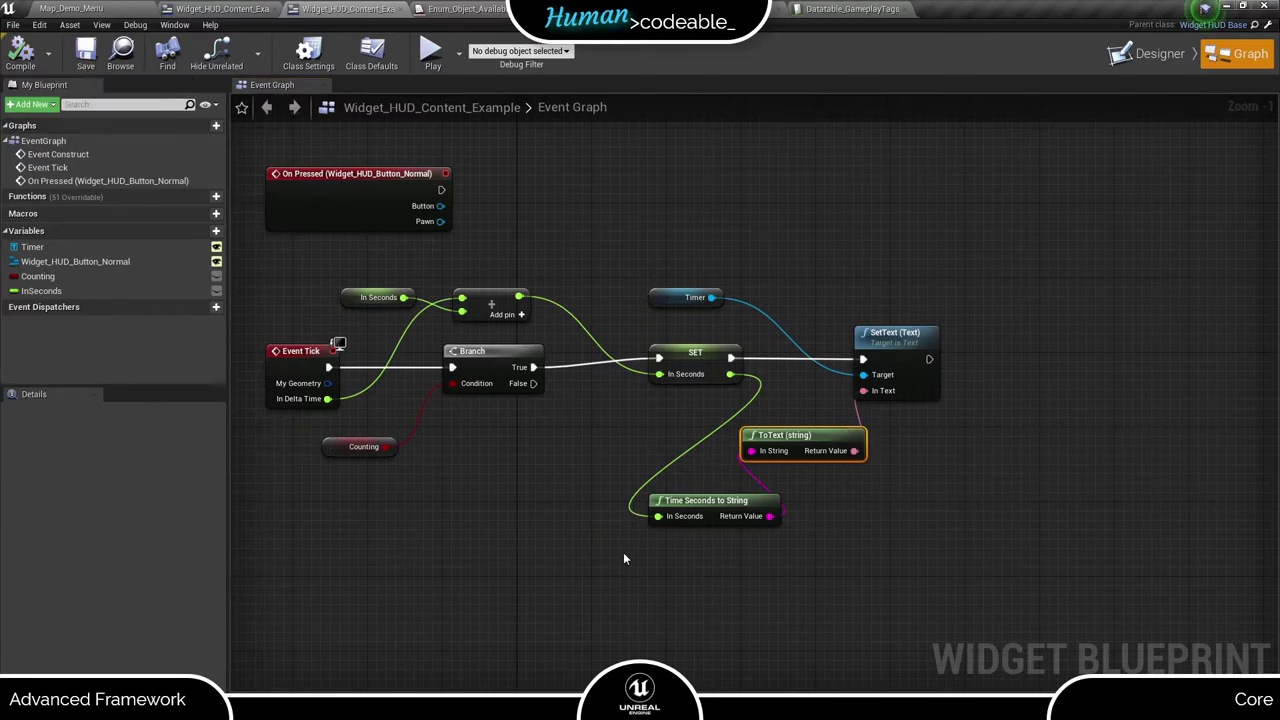
- Move the Event Construct node higher in the graph to free space above the On Pressed event
right_click_drag(632, 235, 663, 353)
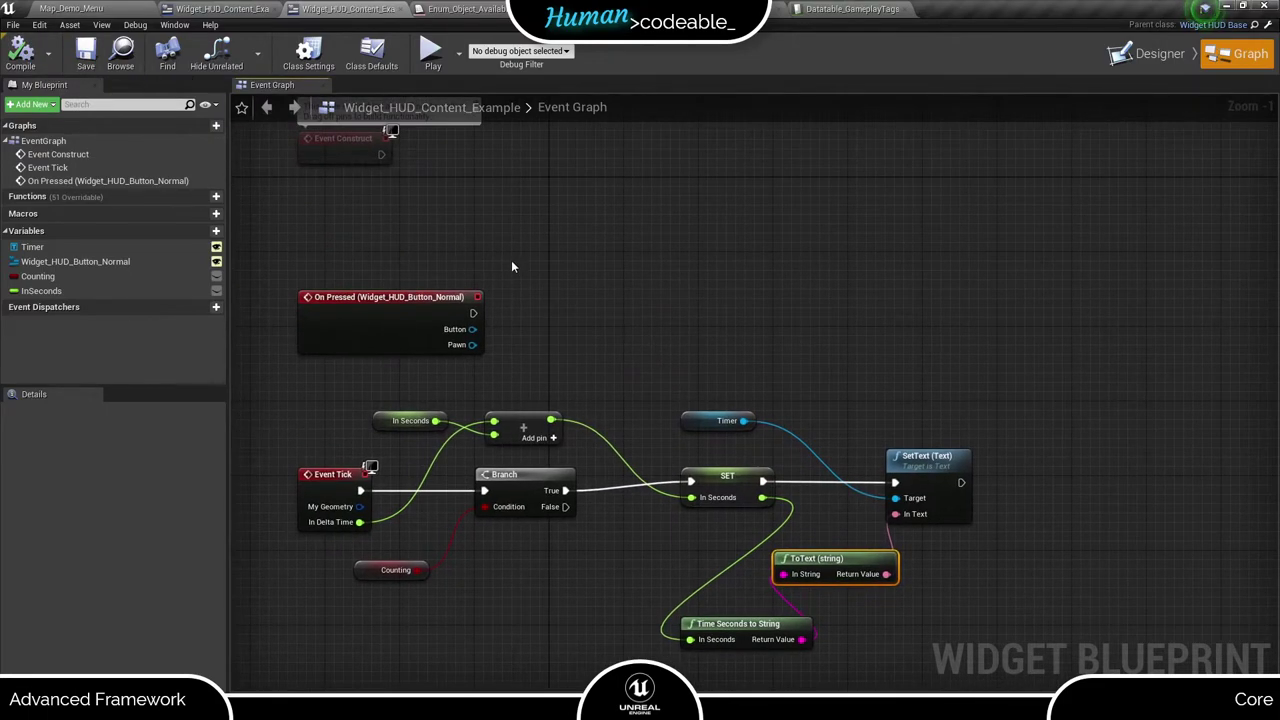
right_click_drag(511, 266, 539, 374)
left_click(372, 254)
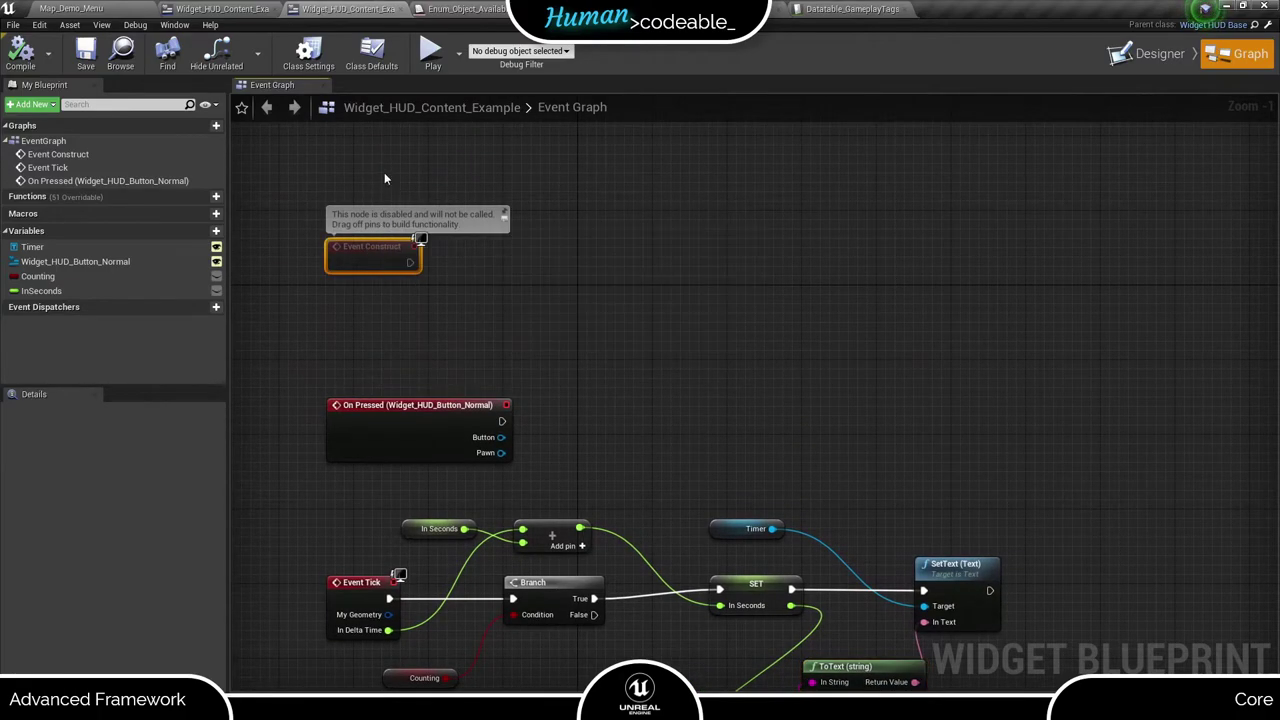
left_click_drag(392, 256, 401, 172)
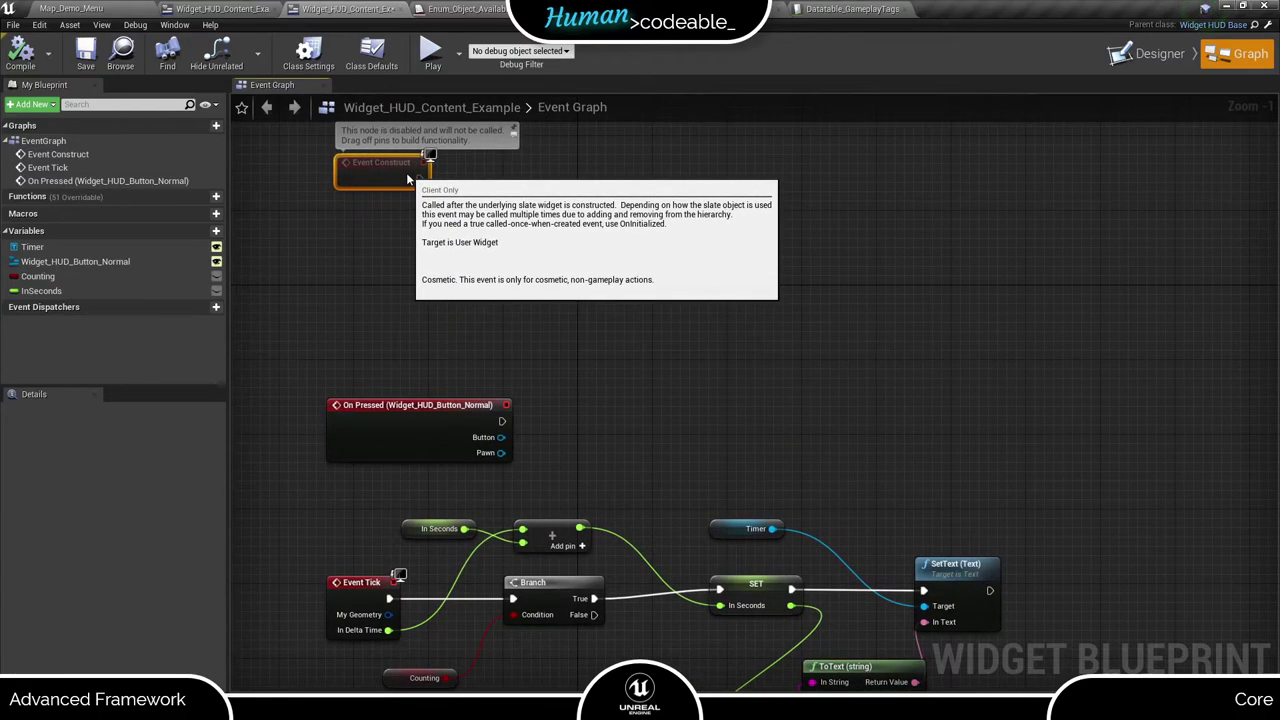
- Add a Branch node to the On Pressed event with the Counting variable as its condition
left_click_drag(428, 430, 564, 322)
left_click(445, 449)
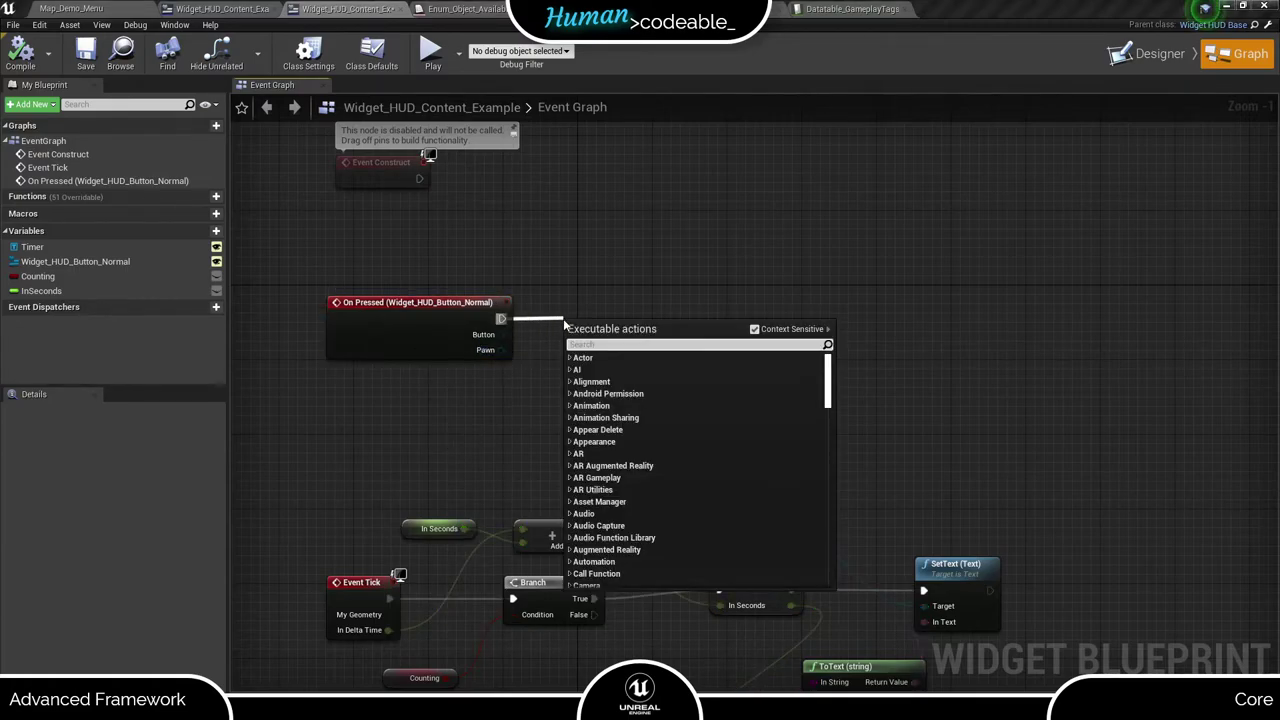
type("branch")
key("Return")
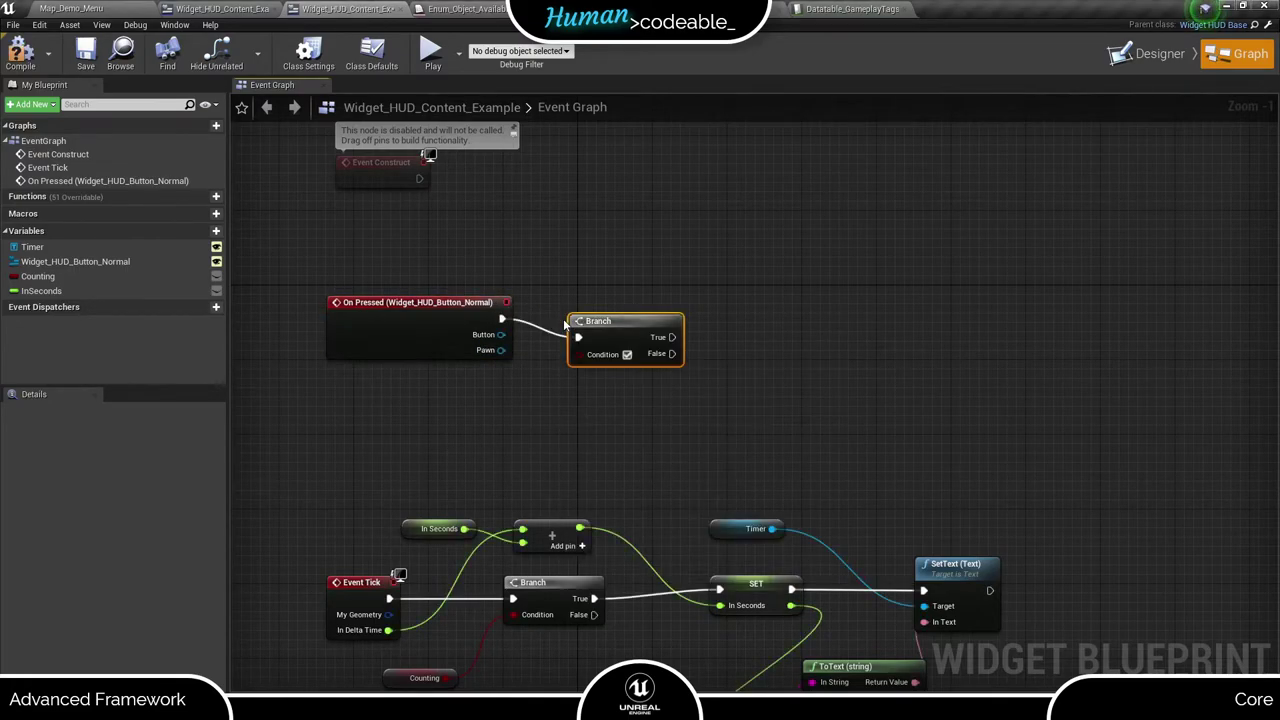
left_click_drag(648, 323, 648, 304)
left_click_drag(38, 276, 578, 335)
left_click(511, 410)
- Add an Update Button Content call on Widget_HUD_Button_Normal to the On Pressed Branch's True output
right_click_drag(761, 418, 647, 408)
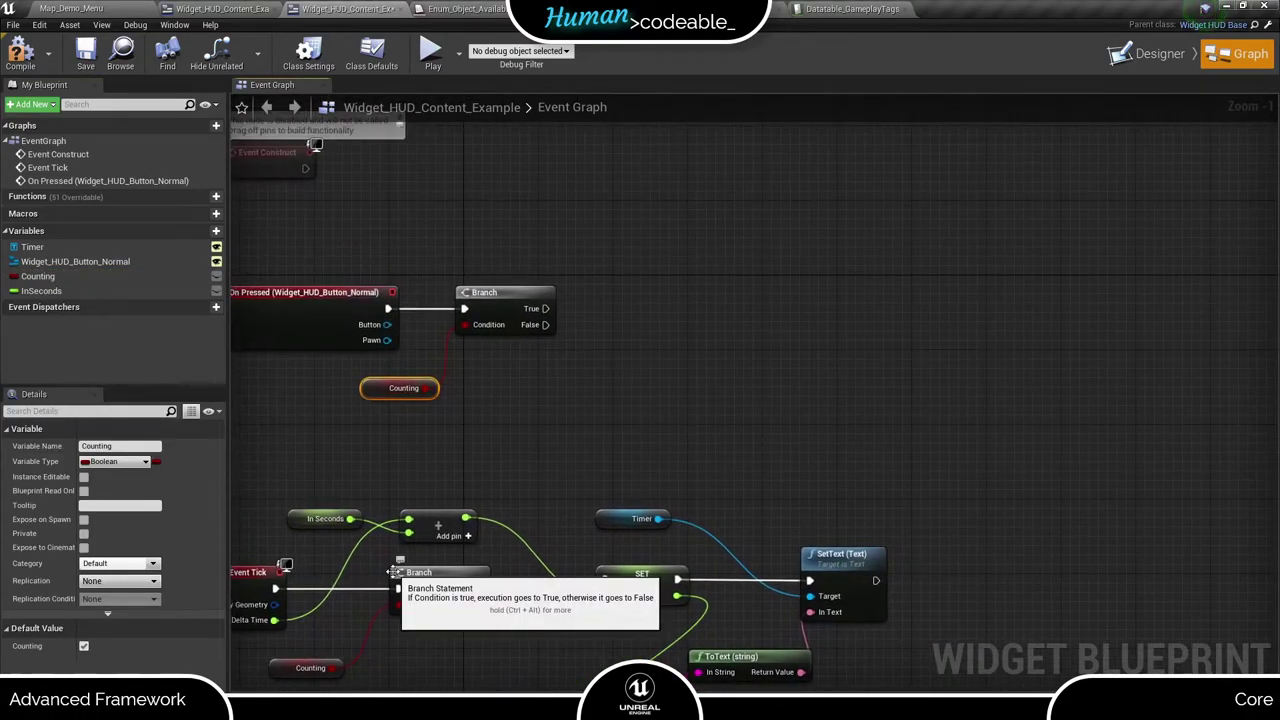
left_click_drag(543, 309, 600, 210)
left_click_drag(75, 261, 633, 254)
left_click(595, 226)
type("update")
key("Return")
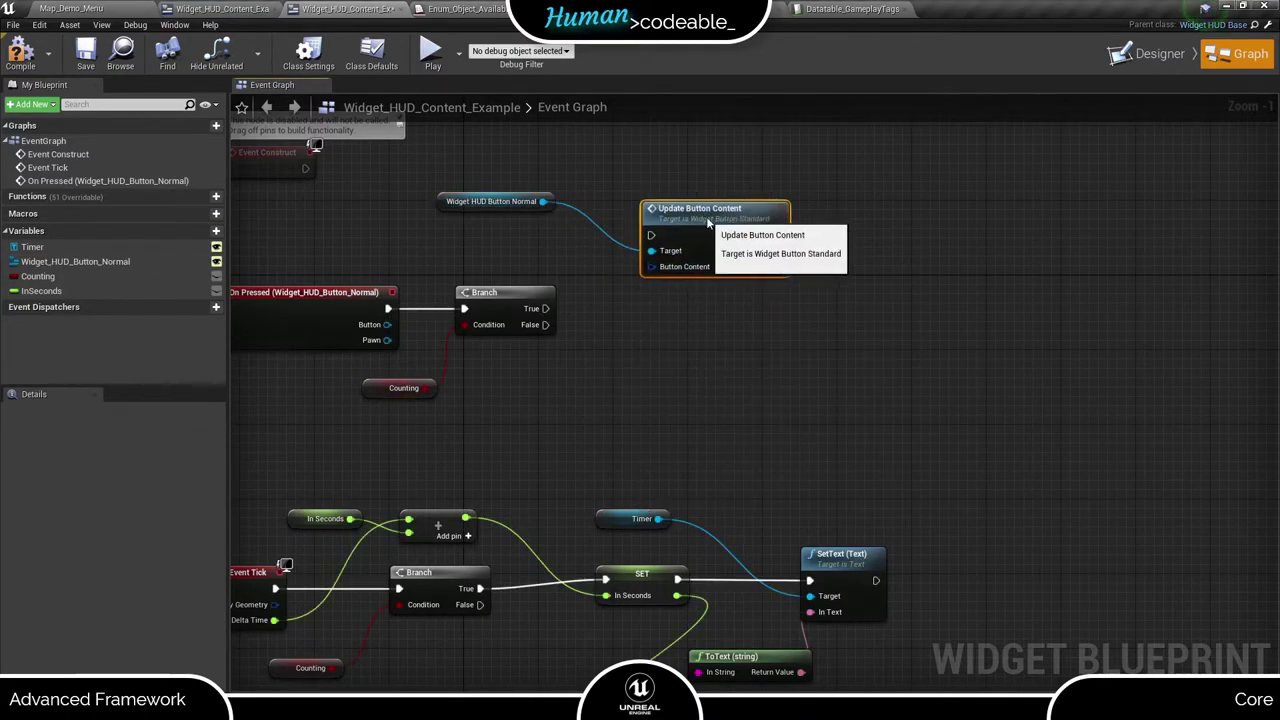
left_click_drag(545, 308, 660, 235)
- Add a second Update Button Content call on Widget_HUD_Button_Normal to the Branch's False output
left_click_drag(543, 201, 663, 395)
type("update")
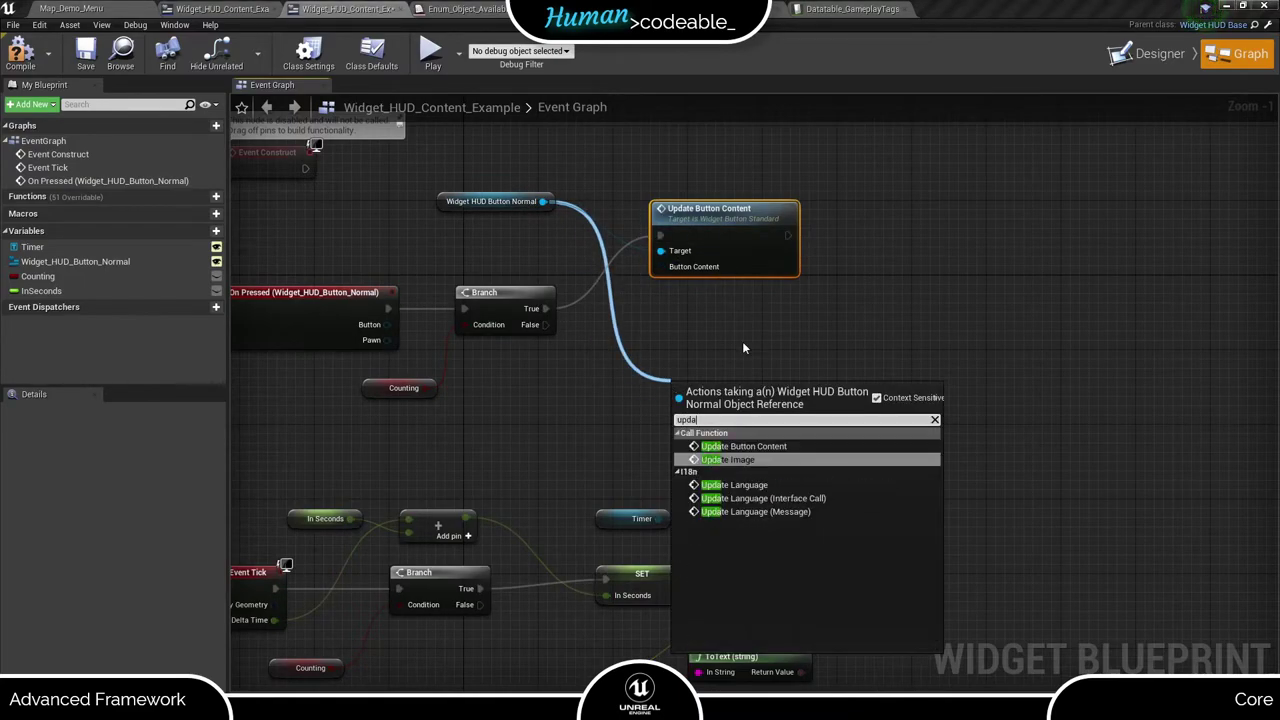
key("Return")
left_click_drag(545, 324, 669, 375)
- Split the Button Content and Button Text struct pins on both Update Button Content nodes and align the nodes
right_click(660, 266)
left_click(690, 300)
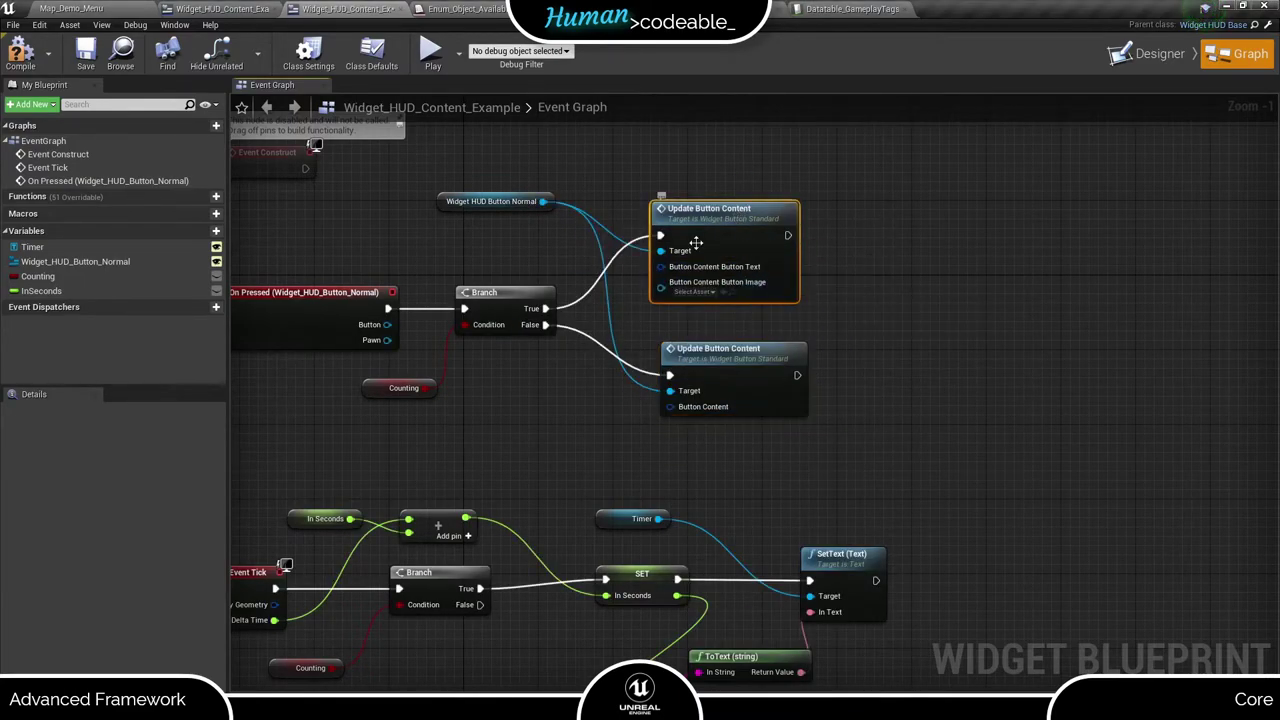
left_click_drag(709, 208, 748, 162)
right_click(669, 220)
left_click(700, 255)
right_click(669, 406)
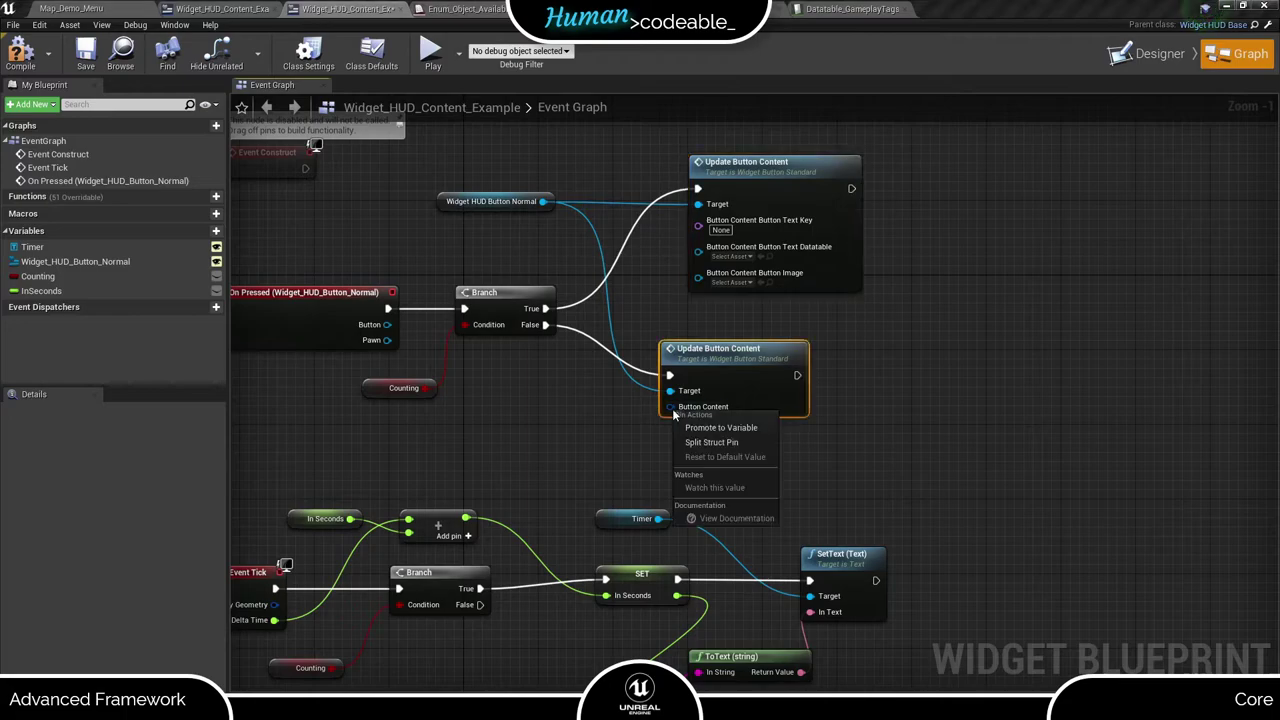
left_click(700, 443)
left_click_drag(666, 358, 694, 349)
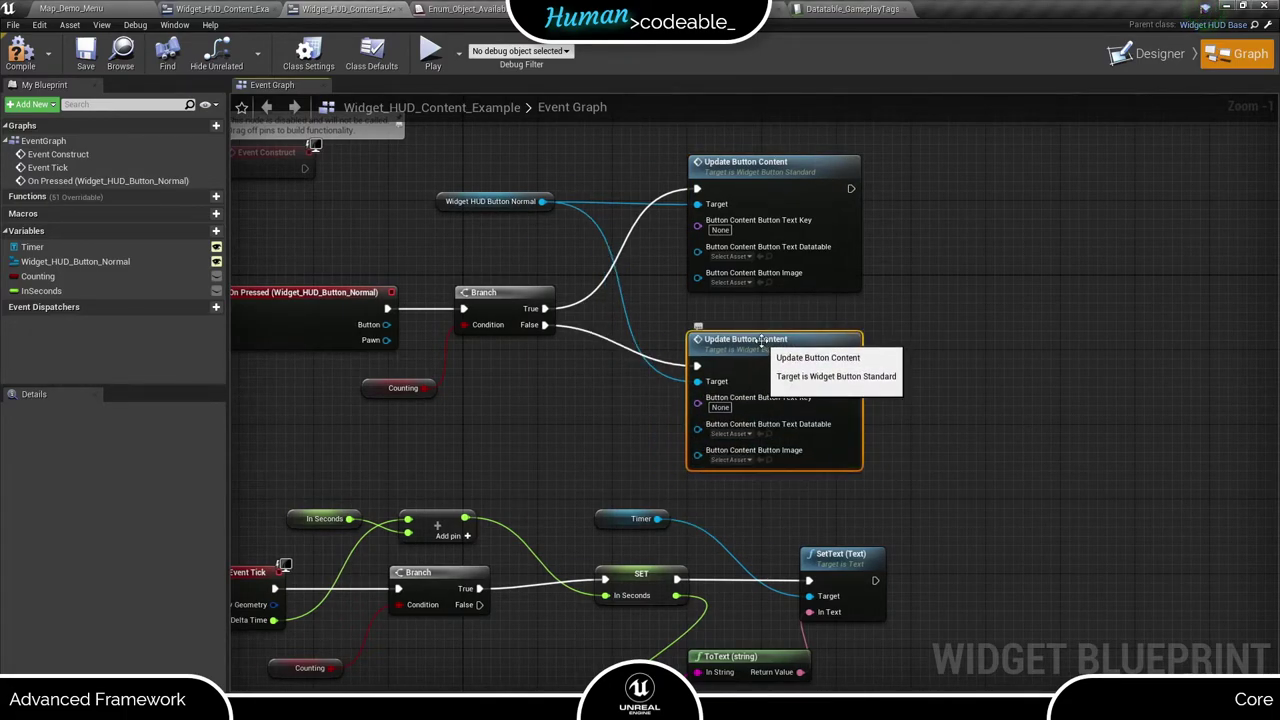
- On the False path, set the button text key to Stop, InSeconds to 0.0 and Counting to true
left_click(720, 407)
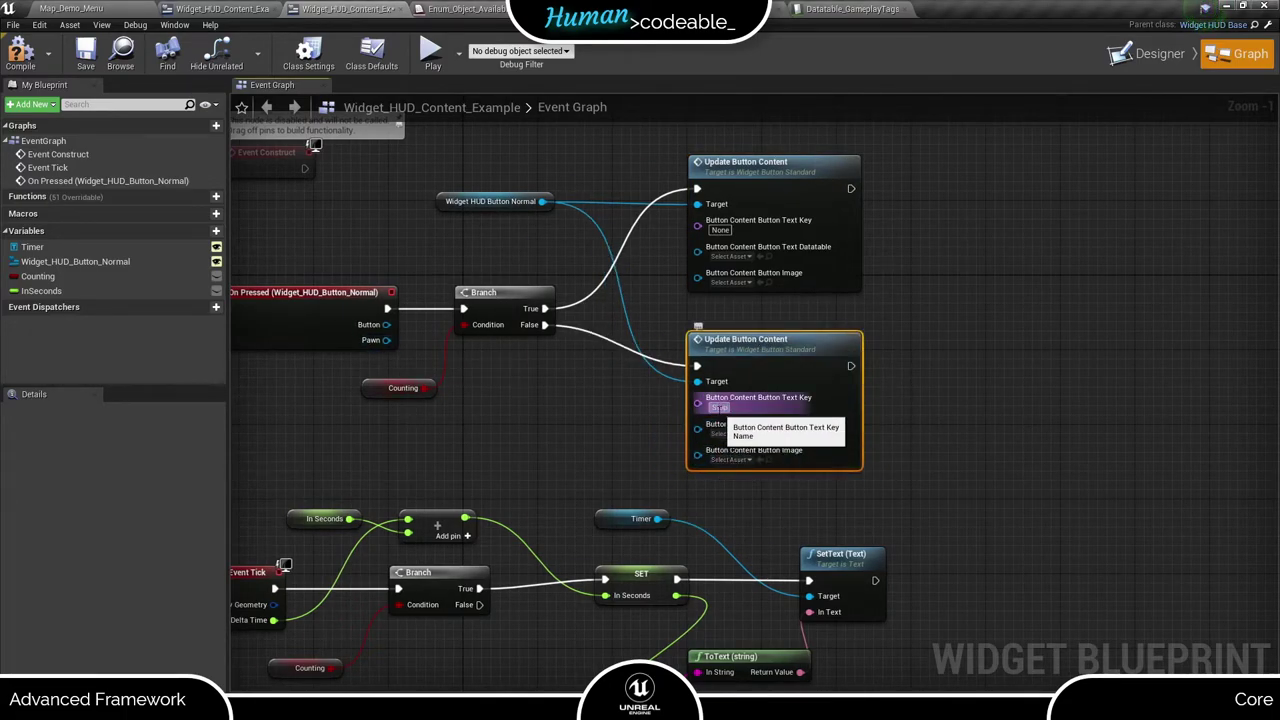
left_click_drag(41, 290, 903, 363)
left_click(935, 405)
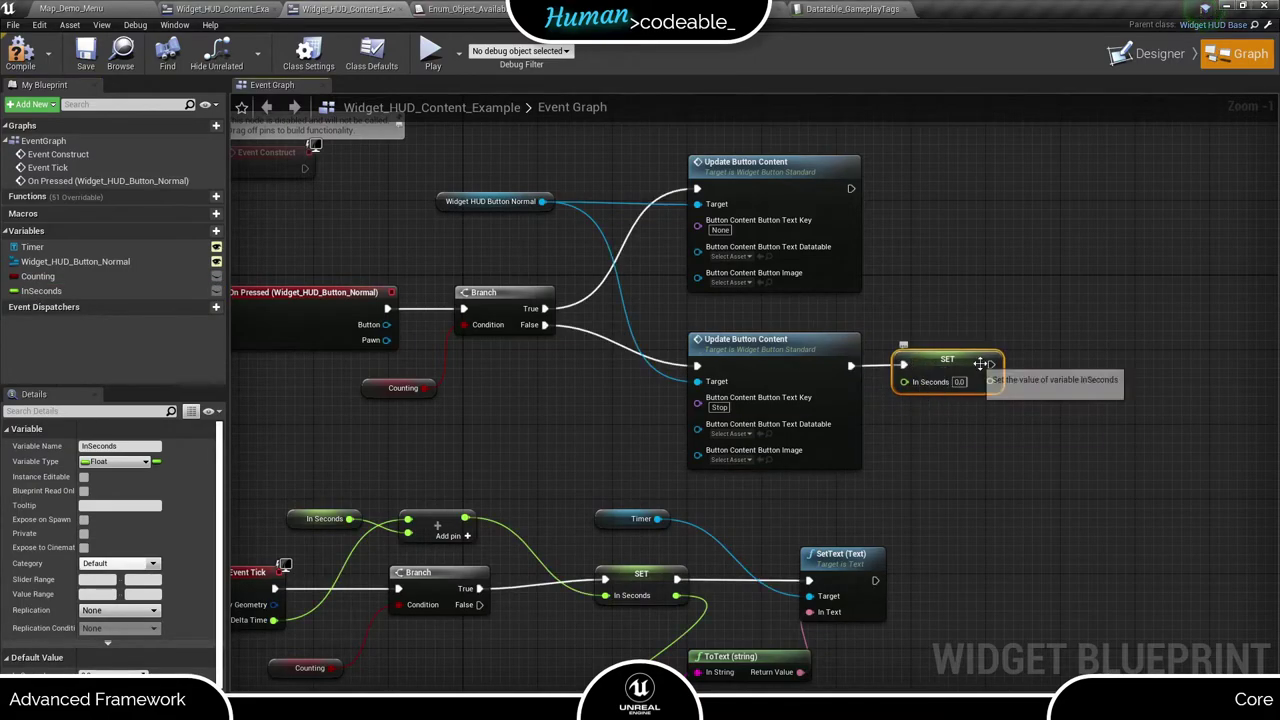
left_click_drag(37, 276, 1065, 365)
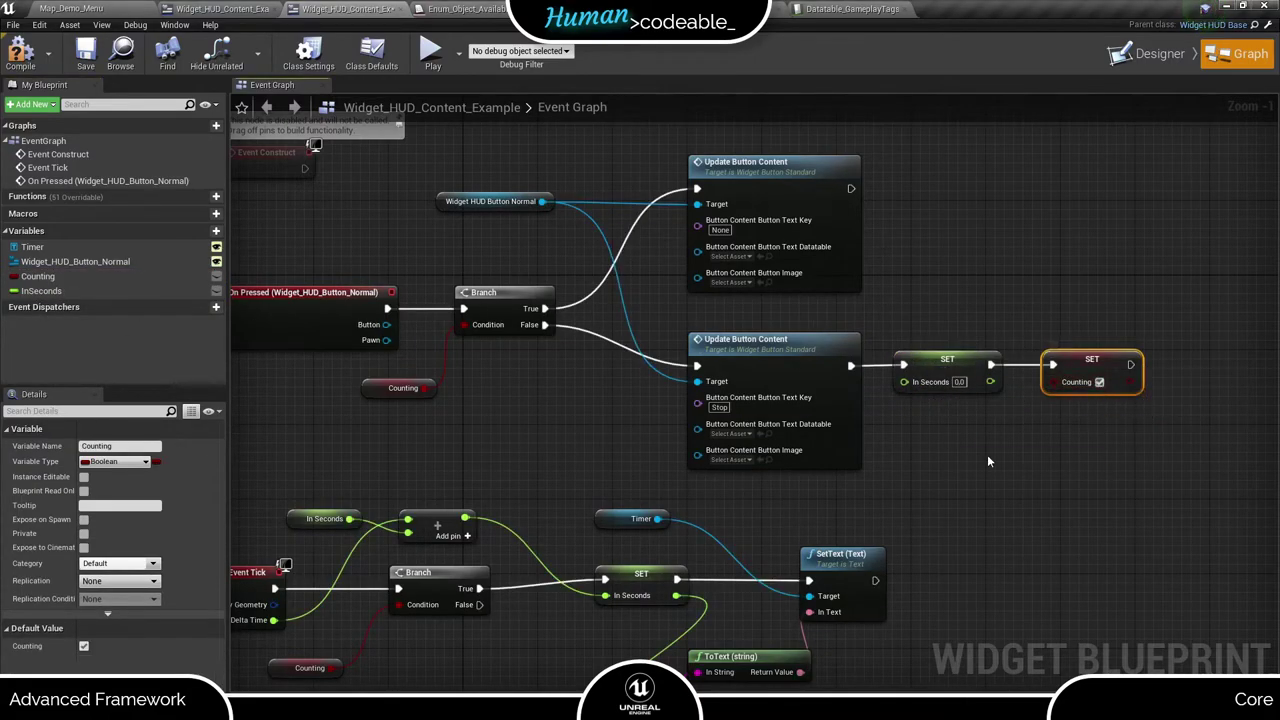
- On the True path, set the button text key to Start and Counting to false
left_click_drag(37, 276, 912, 188, "alt")
left_click_drag(851, 188, 921, 188)
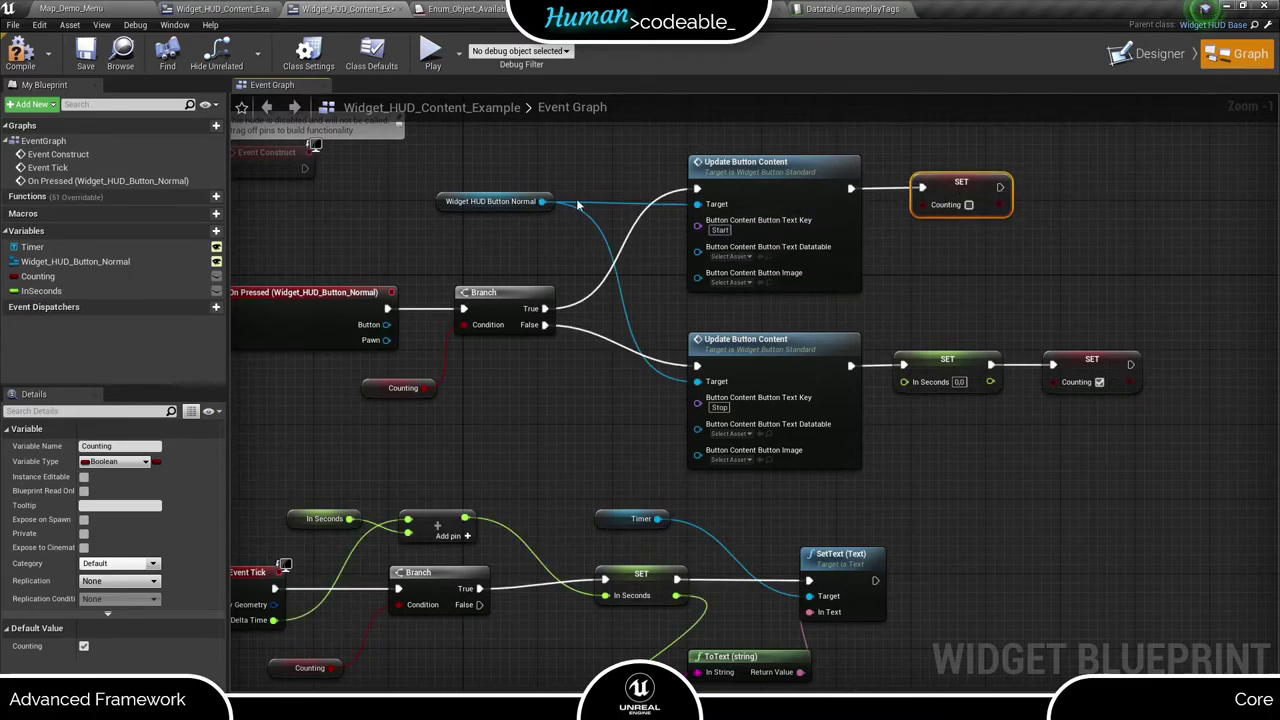
right_click_drag(283, 164, 367, 374)
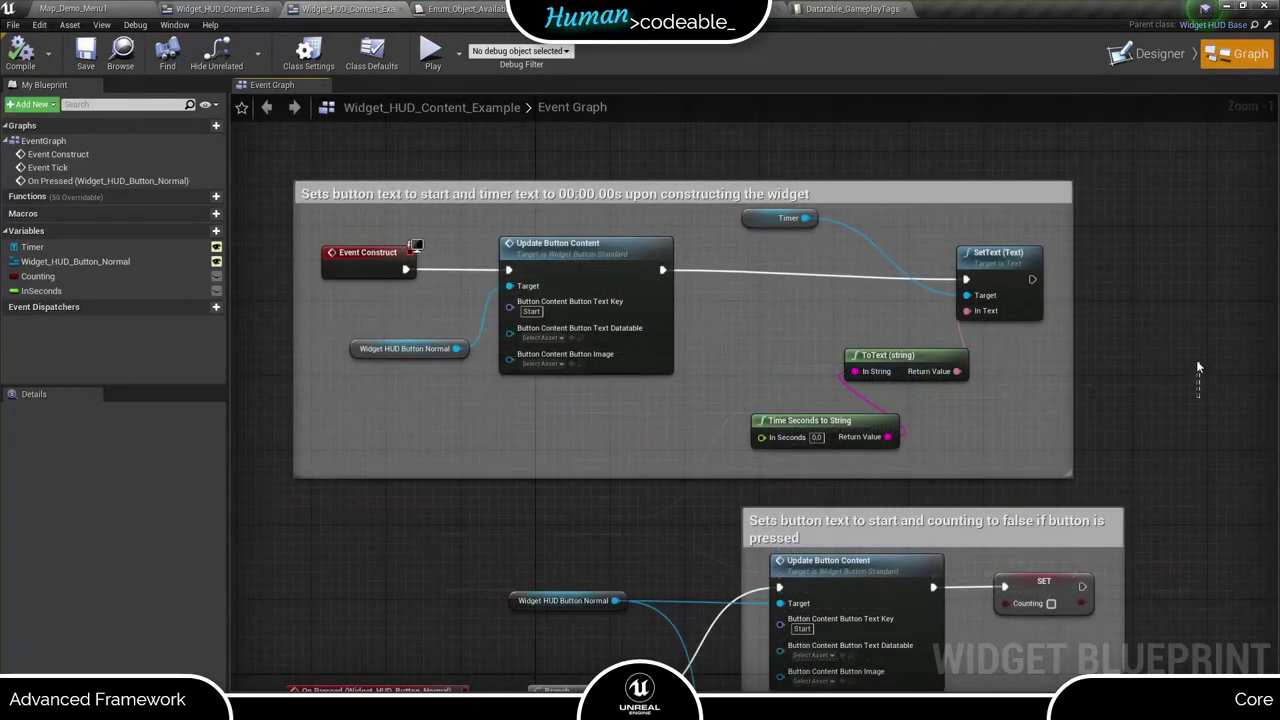
- In the pawn's Comp_HUD, set HUD element 3's key to Timer, widget to Widget_HUD_Content_Example and frame widget to Widget_HUD_Frame_Bottom_Right
right_click_drag(1196, 360, 1204, 93)
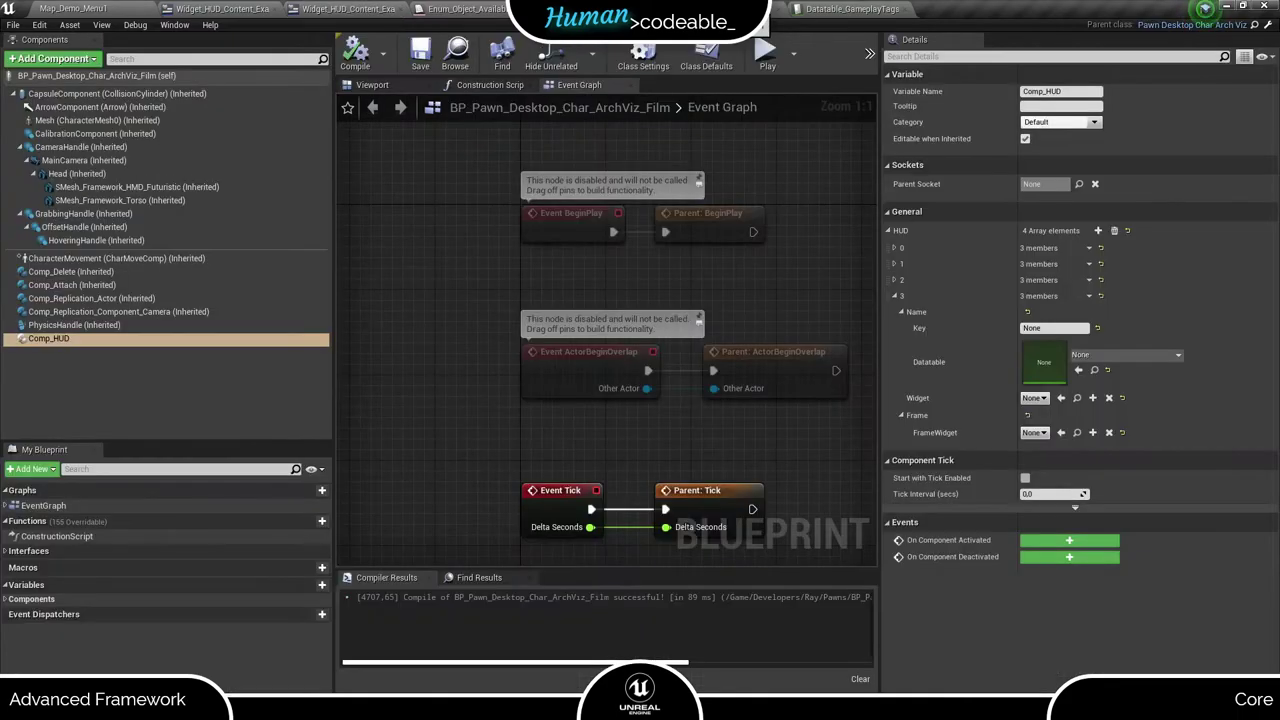
left_click(1052, 327)
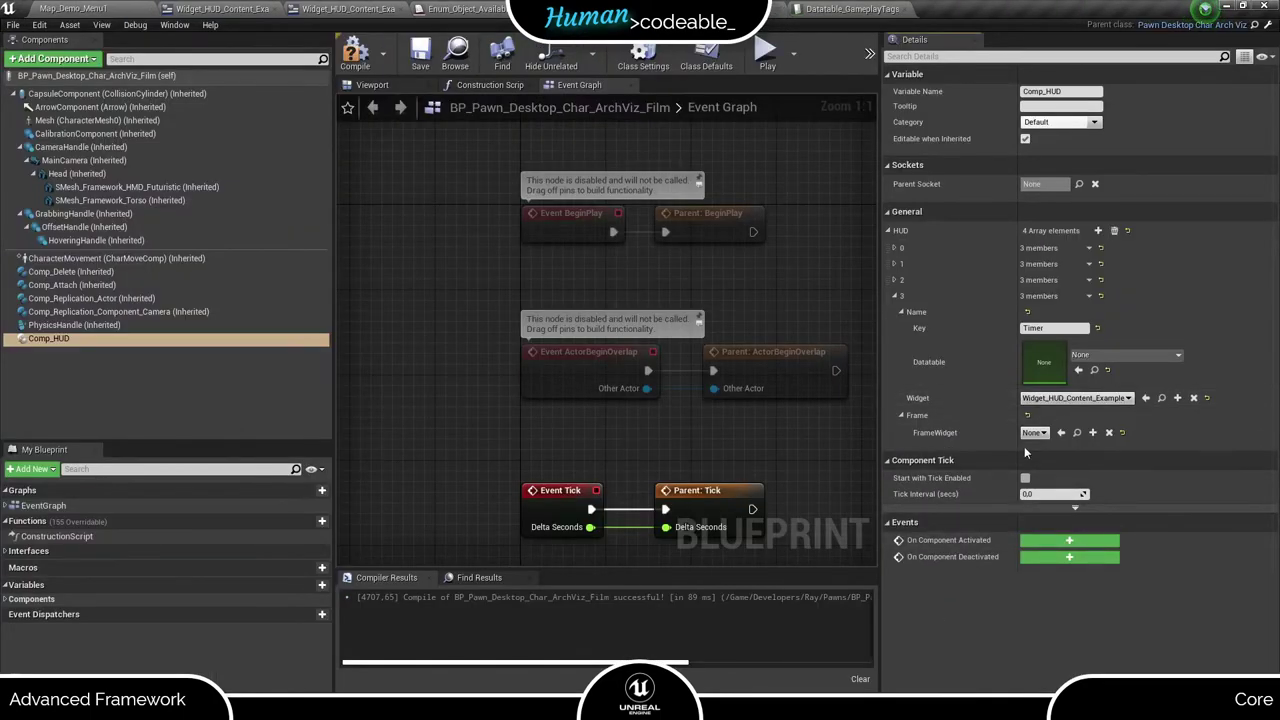
left_click(1031, 433)
left_click(1150, 515)
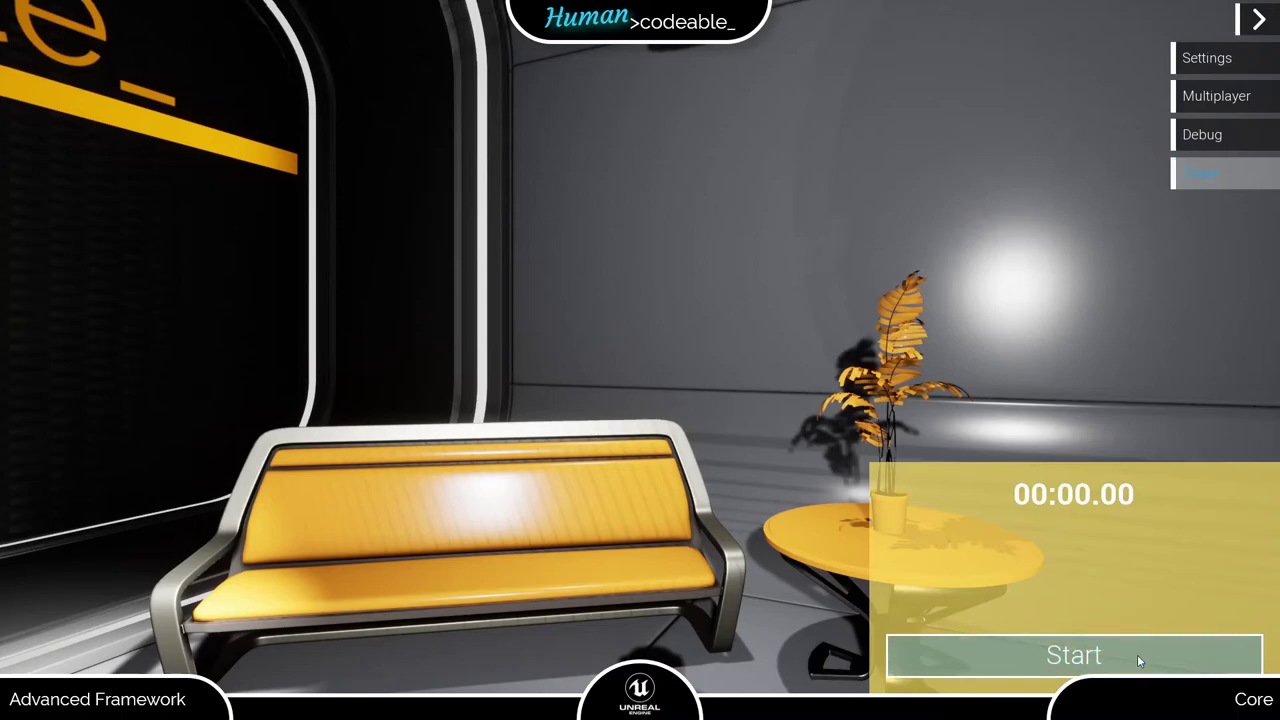
- Test the HUD timer in play mode by starting and stopping it
left_click(1137, 654)
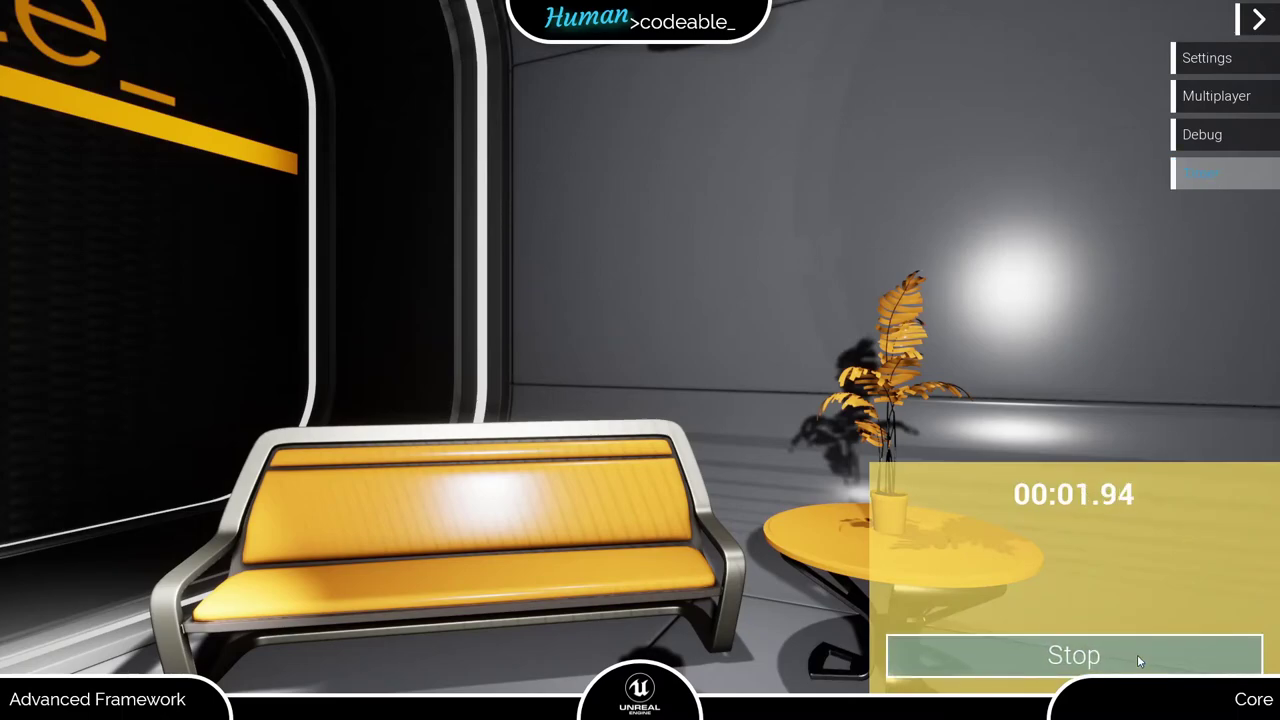
left_click(1137, 654)
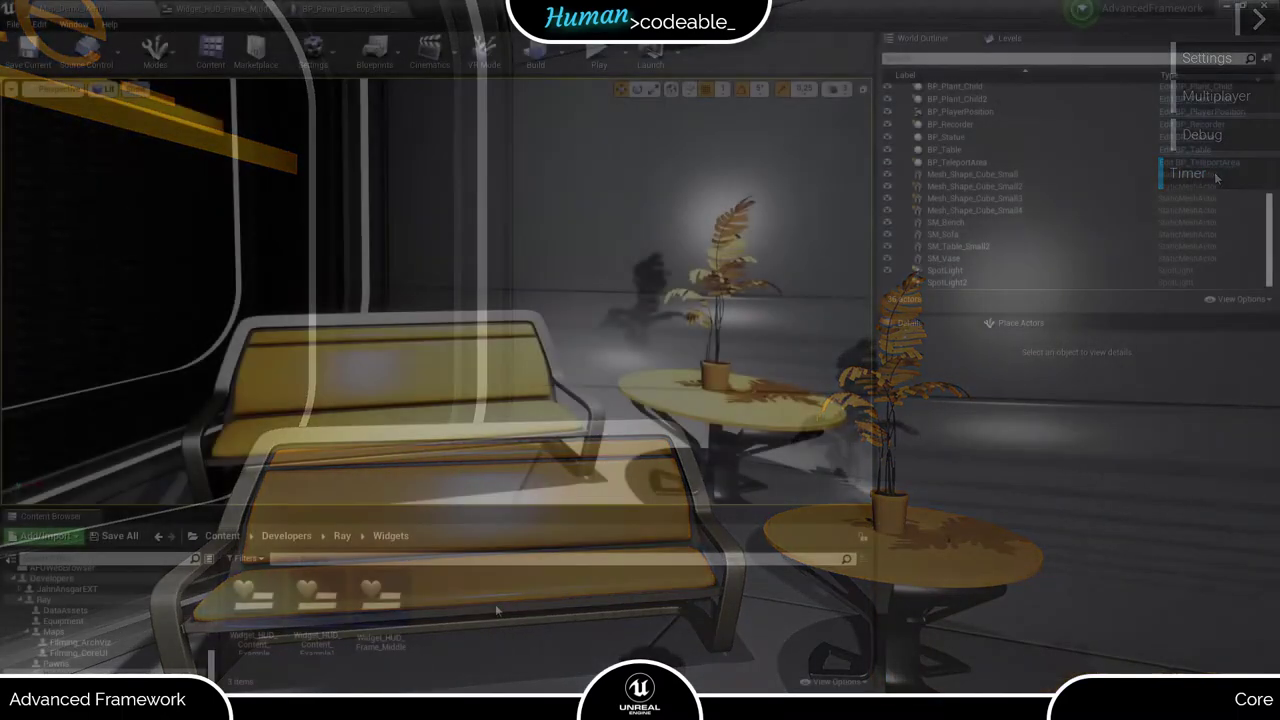
- Create a Widget Blueprint named Widget_HUD_Frame_Example in the Widgets folder and open it for editing
right_click(495, 604)
mouse_move(529, 597)
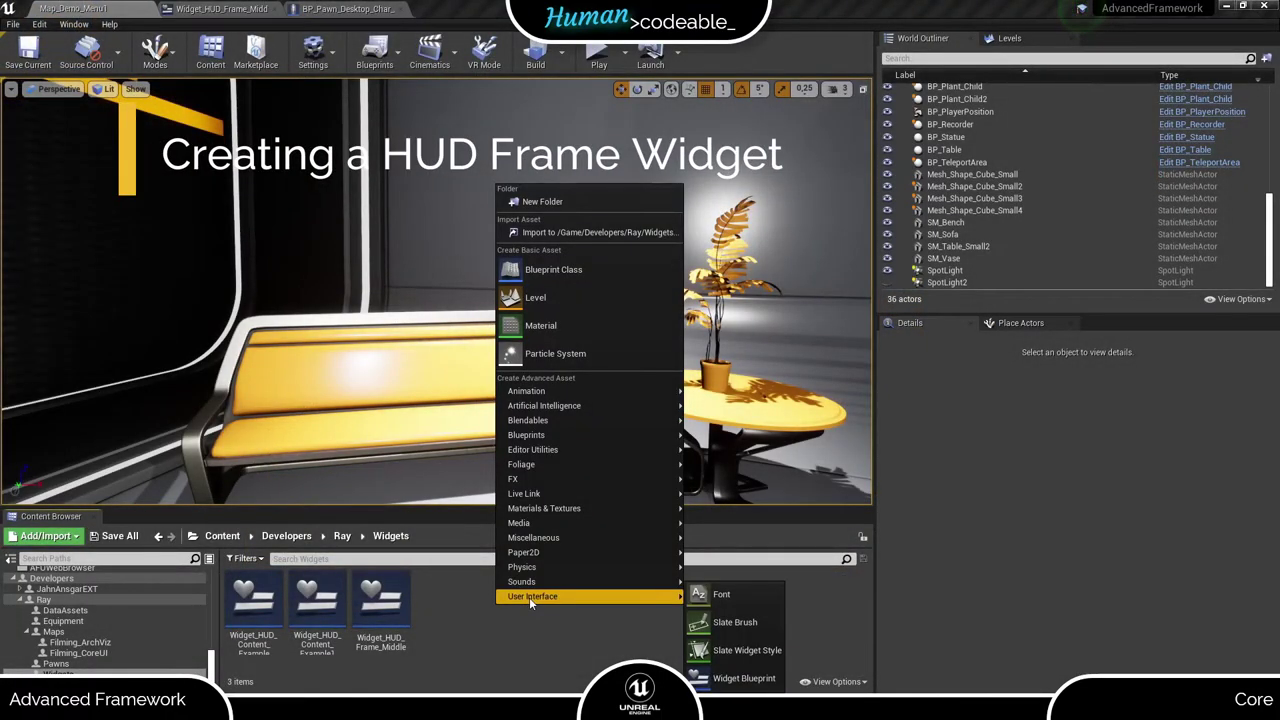
left_click(718, 680)
type("Widget_HUD_Frame_Ex")
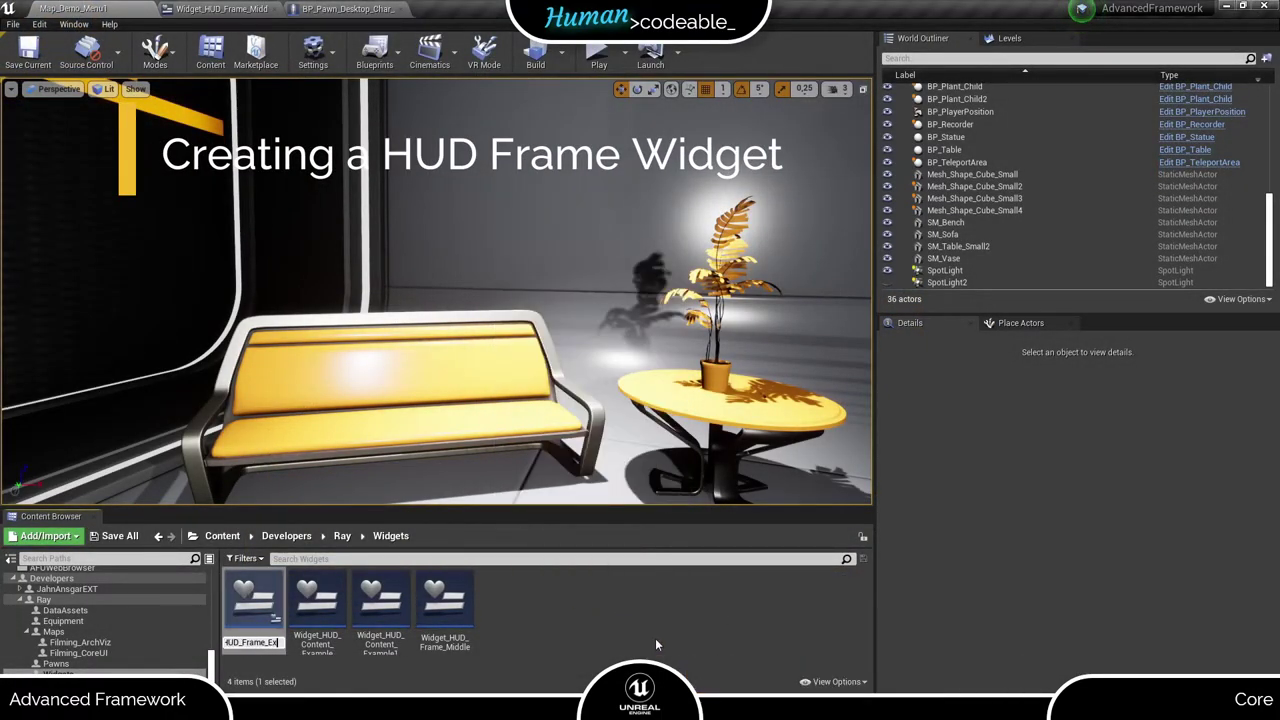
type("ample")
key("Return")
double_click(371, 641)
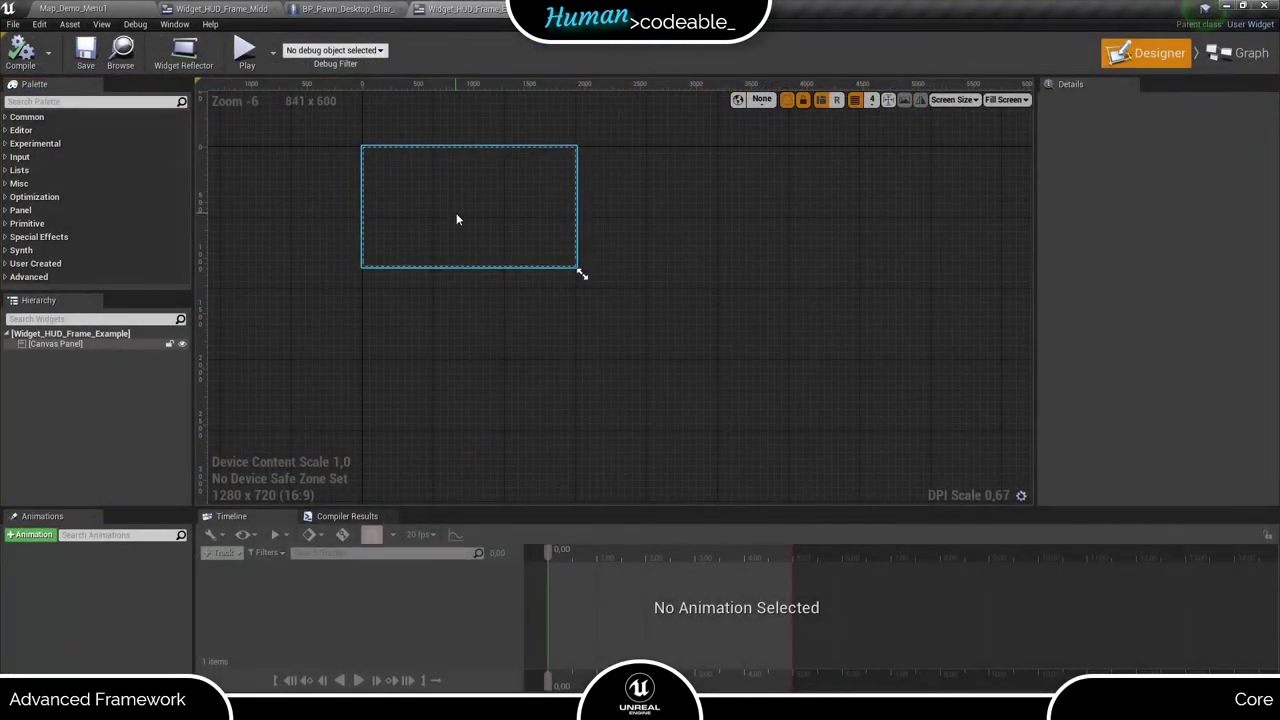
- Add a Named Slot about 293 by 257 to the Canvas Panel, placed and anchored around the canvas centre
scroll(457, 215, "up", 3)
right_click_drag(457, 215, 550, 307)
scroll(523, 277, "up", 1)
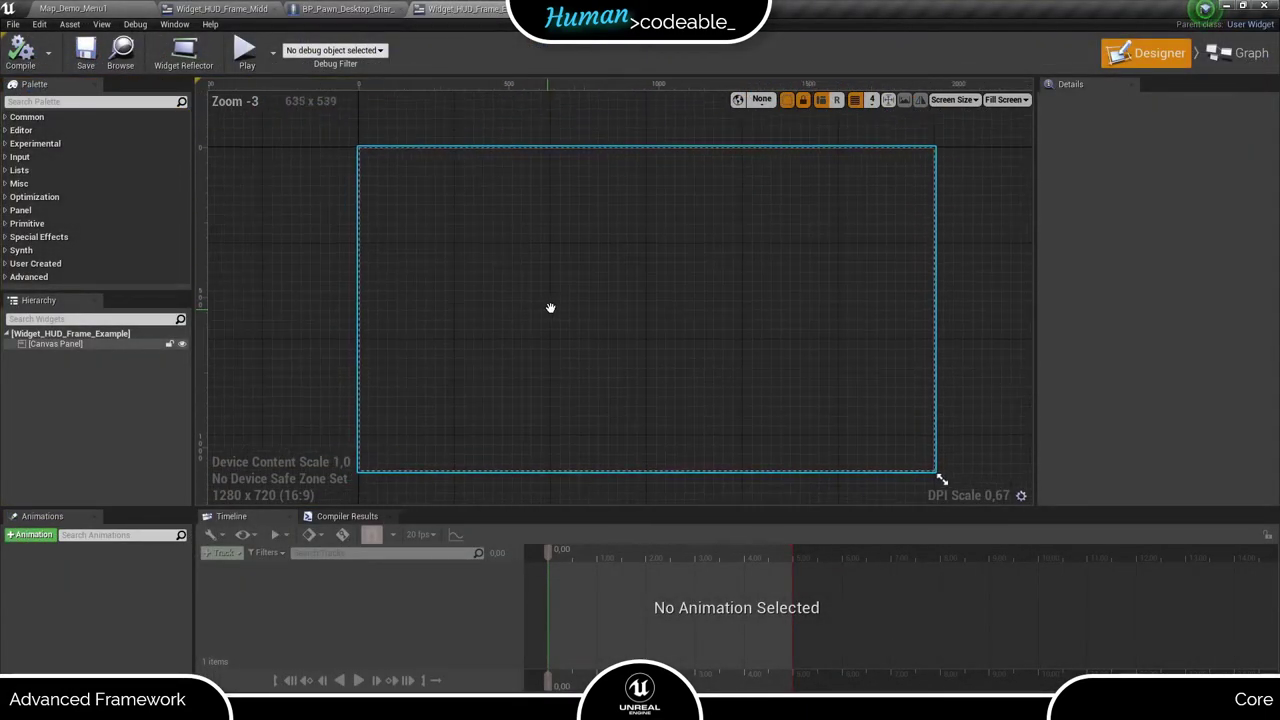
left_click(314, 268)
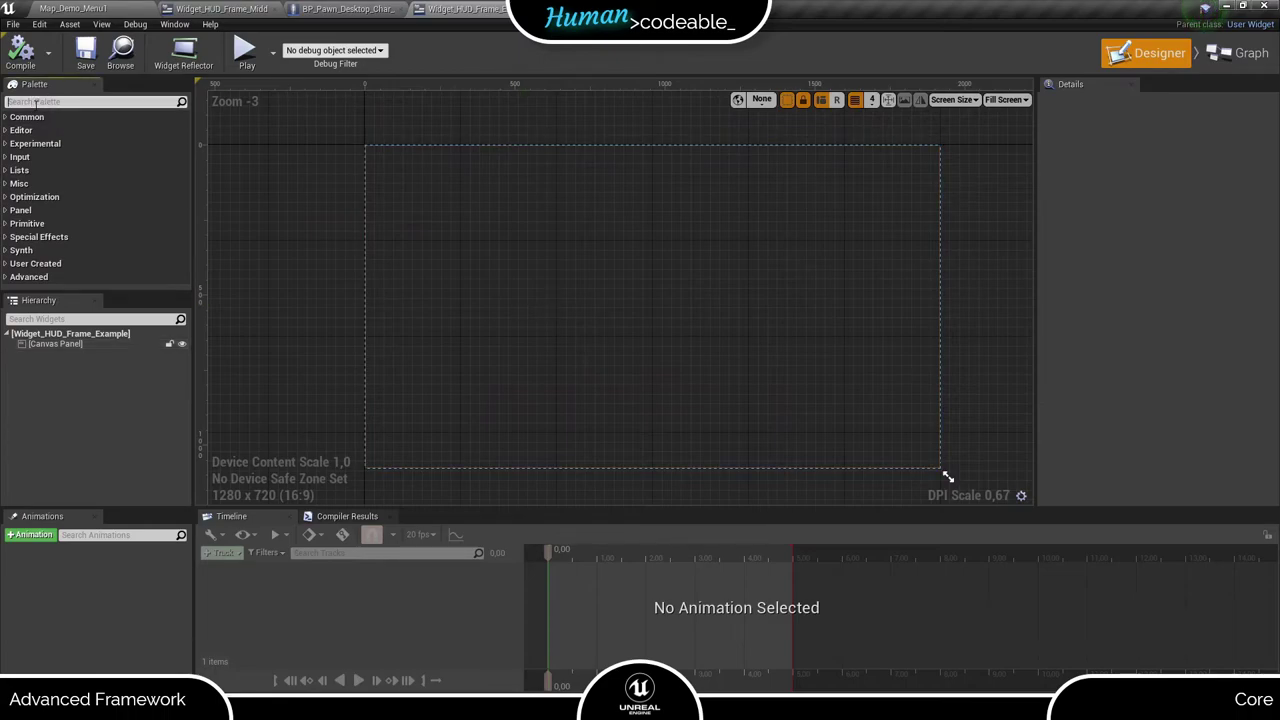
left_click(35, 101)
type("slot")
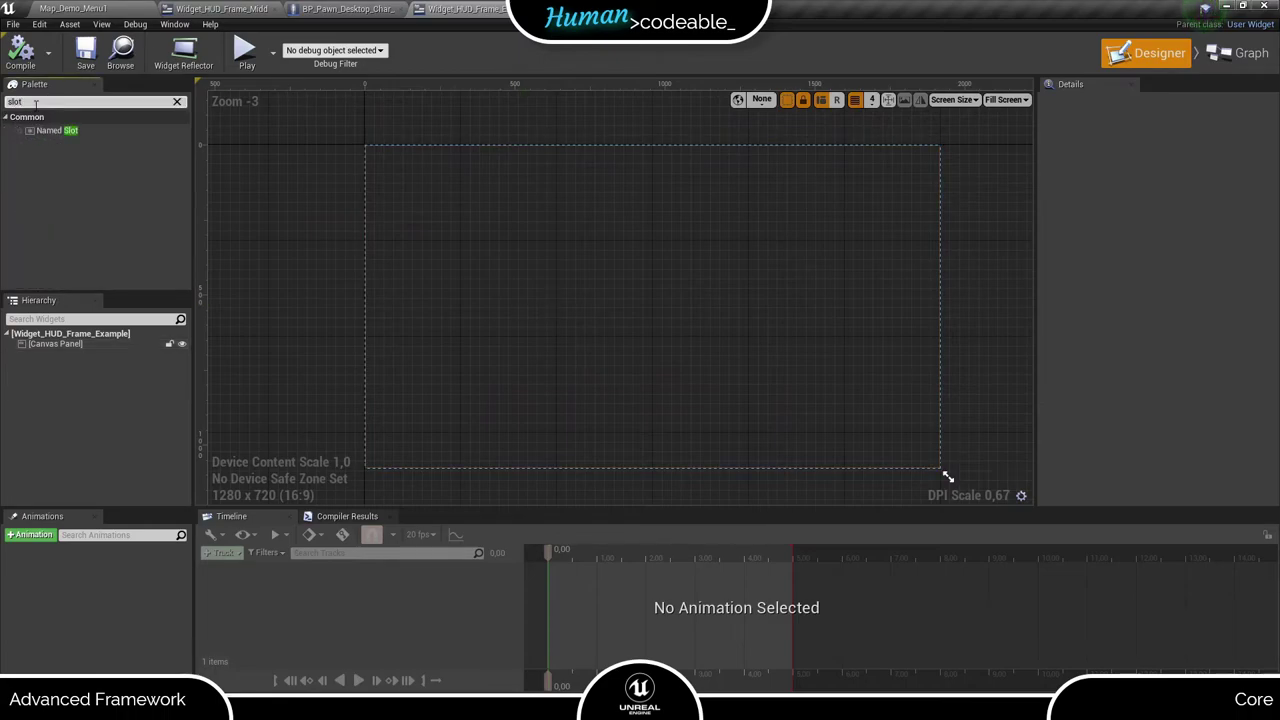
left_click_drag(52, 130, 63, 340)
left_click_drag(363, 145, 580, 286)
left_click_drag(592, 290, 654, 294)
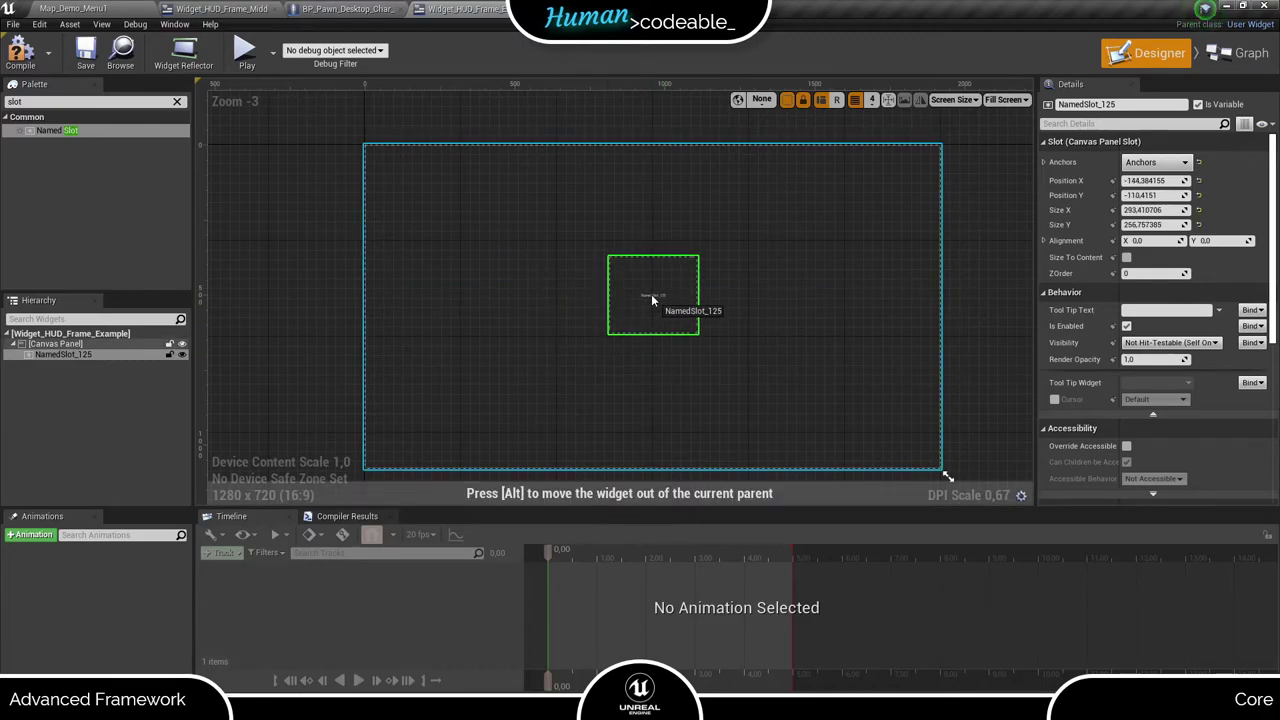
left_click(924, 184)
left_click(652, 296)
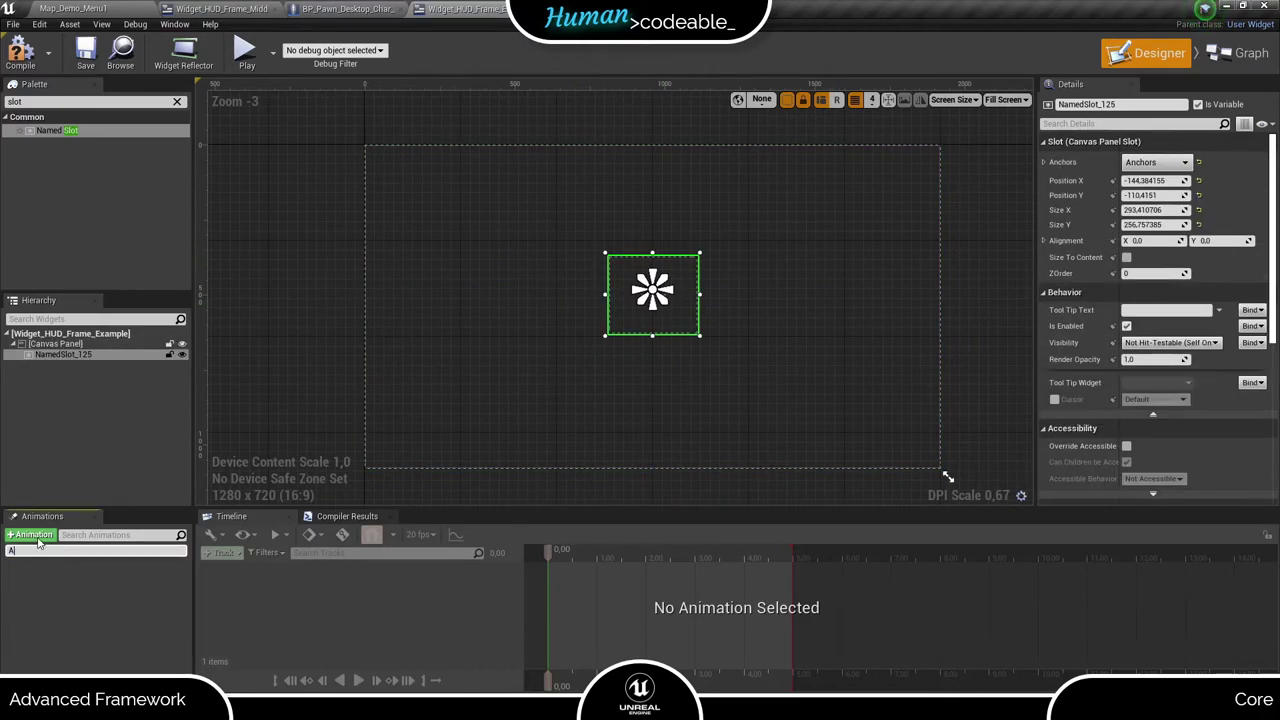
- Name the slot MainSlot and create an Appear animation keying its Render Opacity at 0.0 at 0.00 and 1 at 0.50
left_click(18, 549)
left_click(222, 552)
left_click(290, 573)
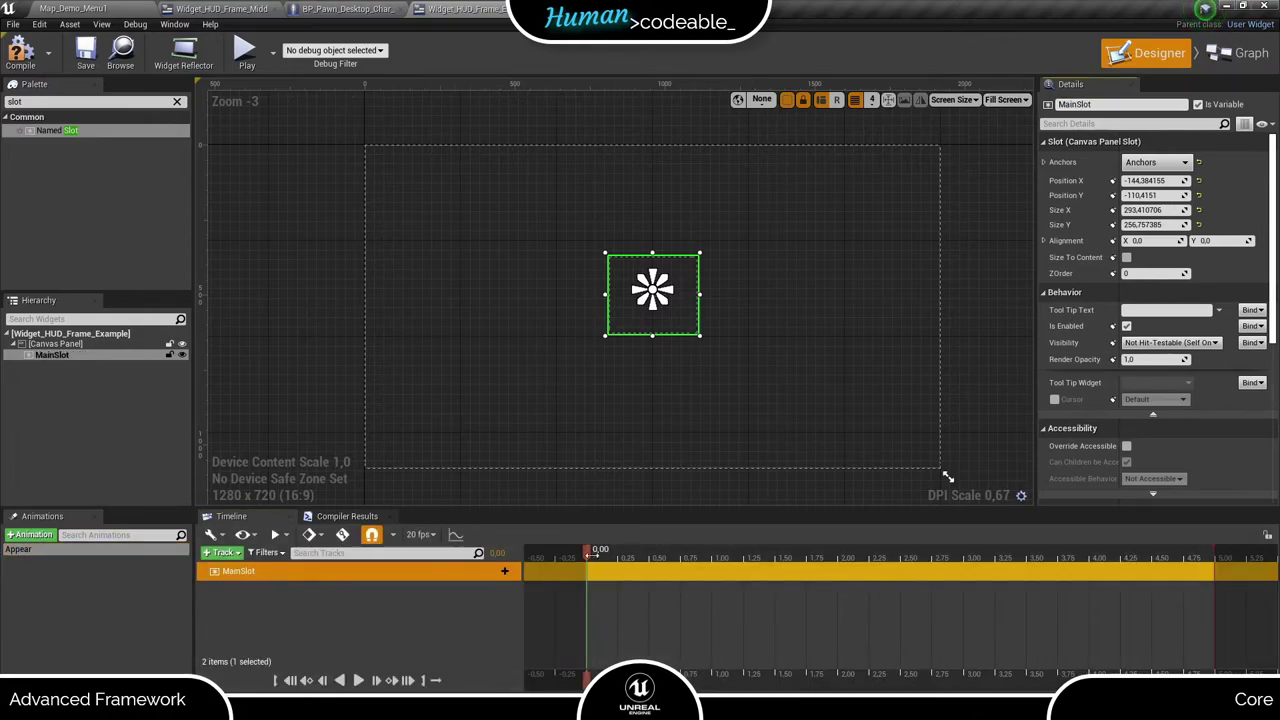
left_click_drag(1150, 359, 1115, 364)
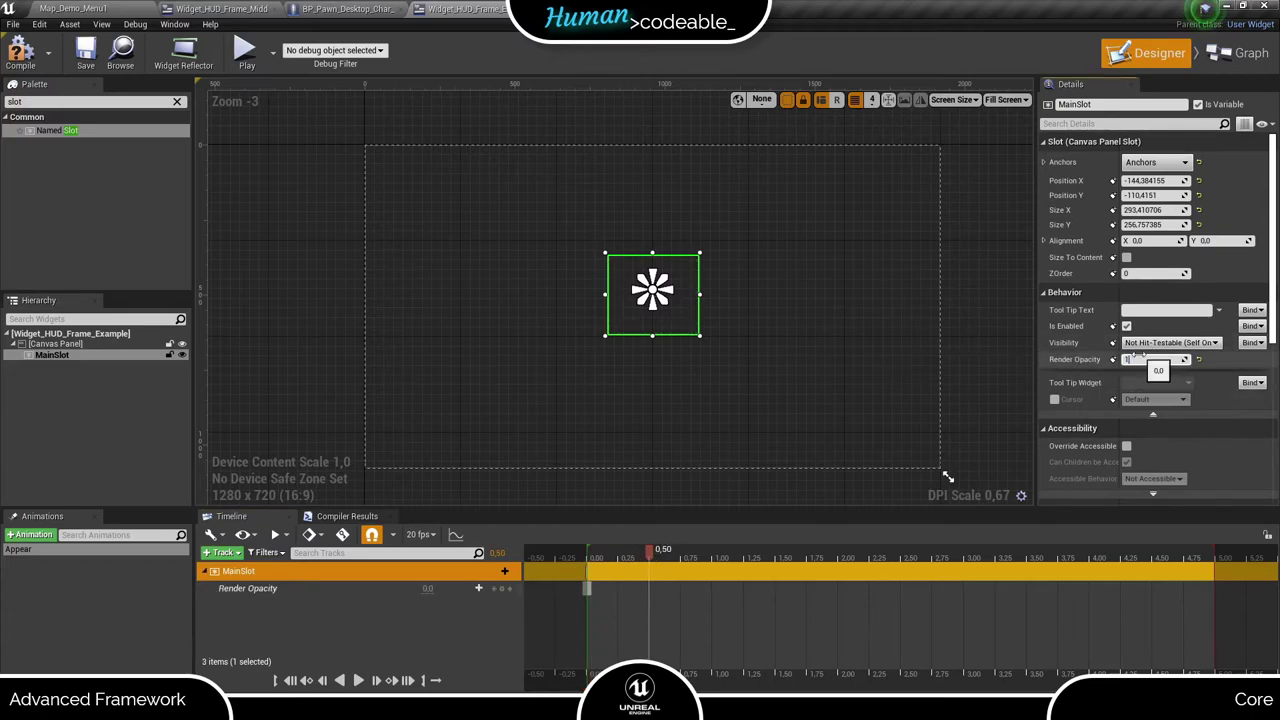
left_click(1112, 359)
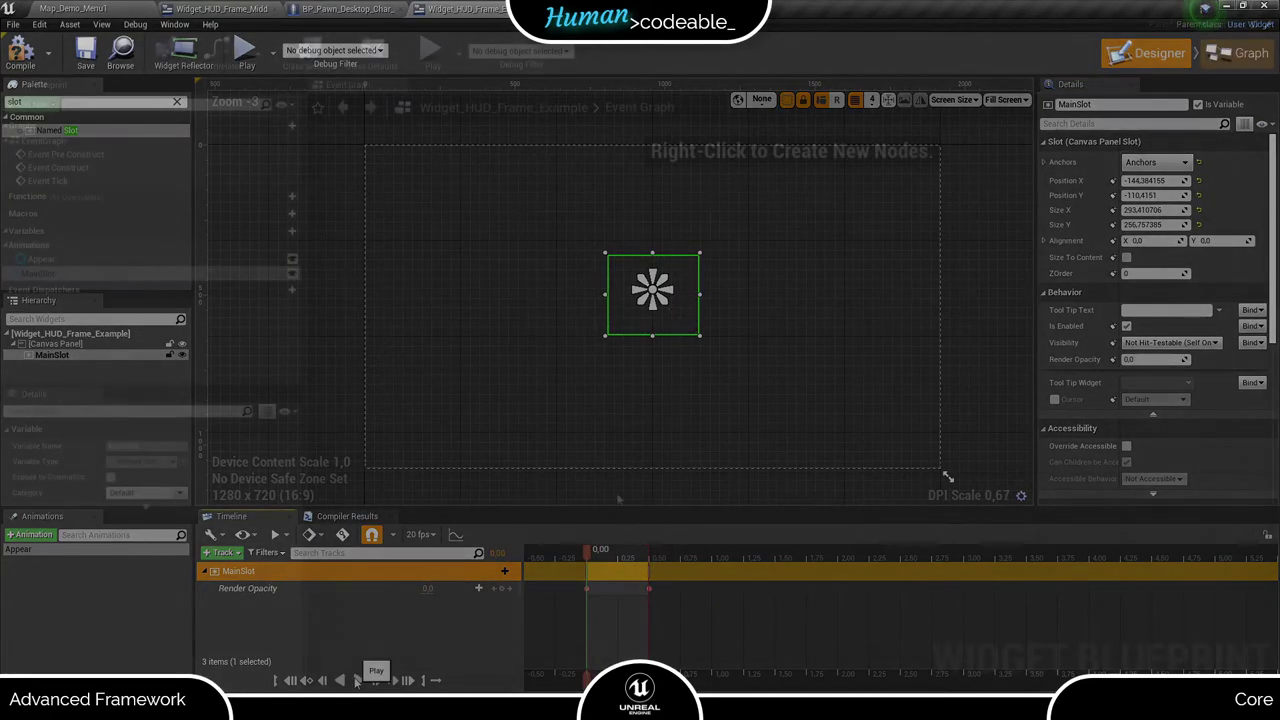
- Reparent the frame widget to the Widget_HUD_Frame class and compile it
left_click(308, 55)
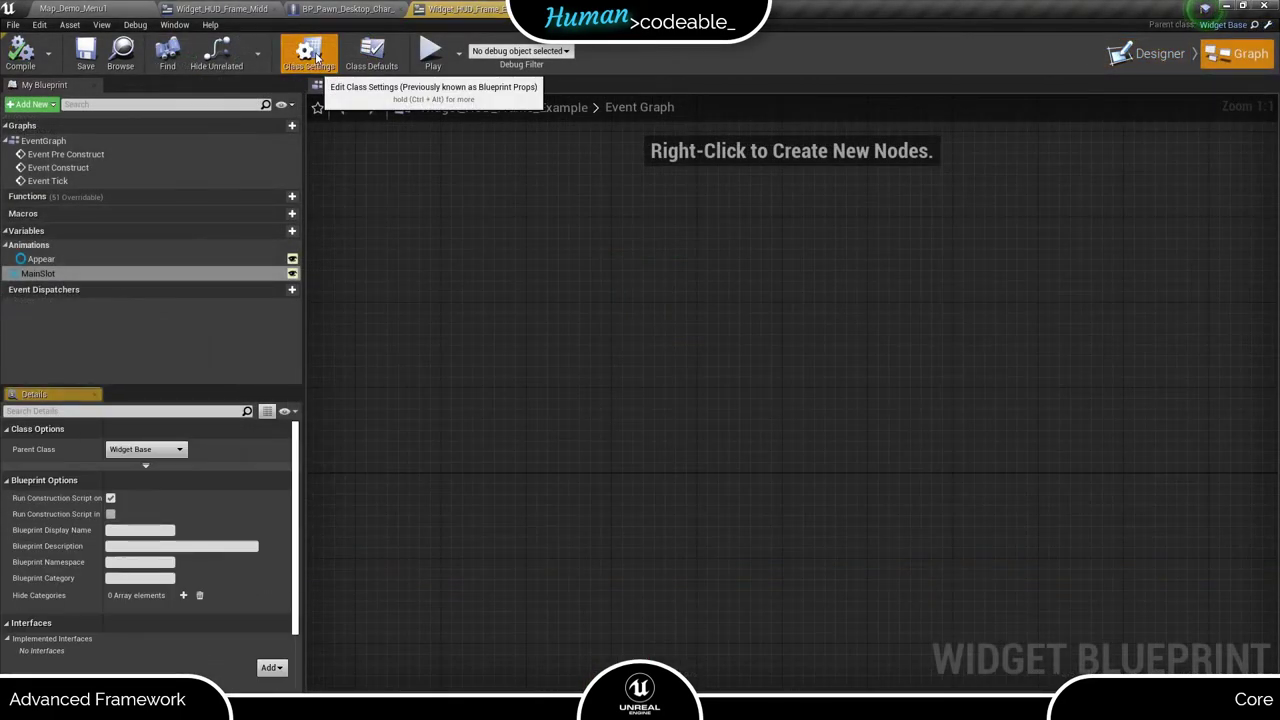
left_click(145, 449)
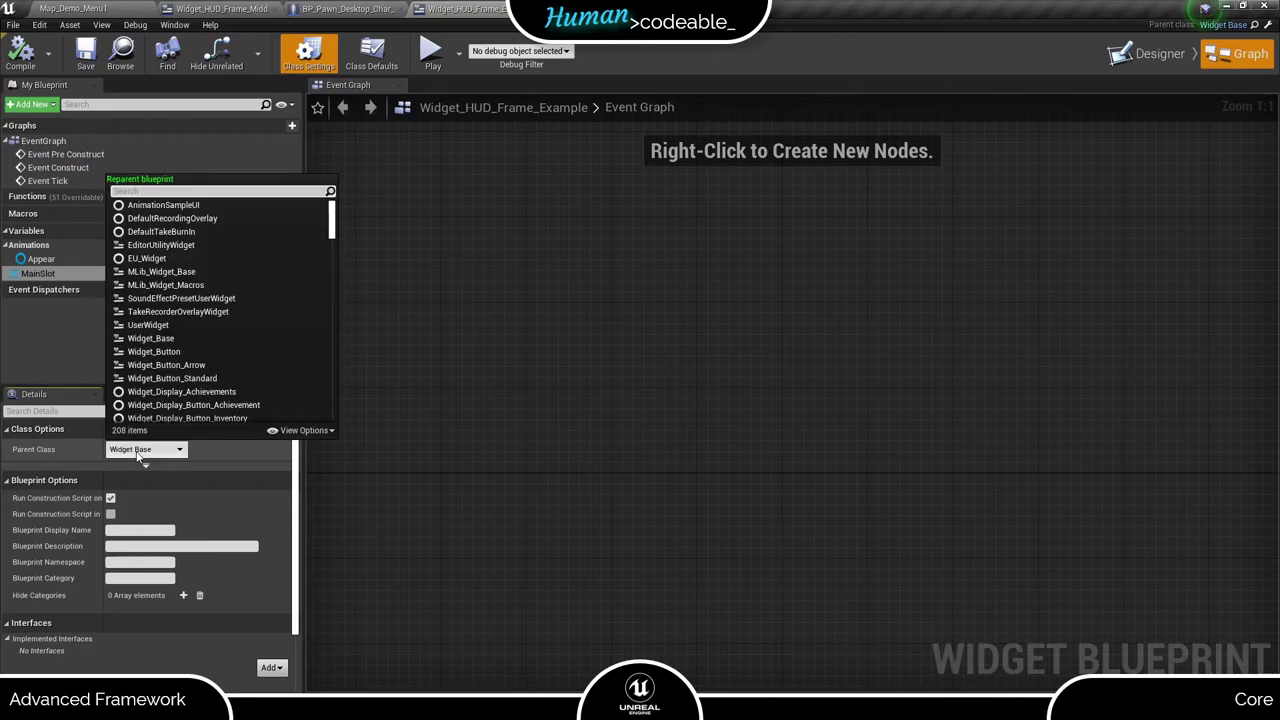
type("hud")
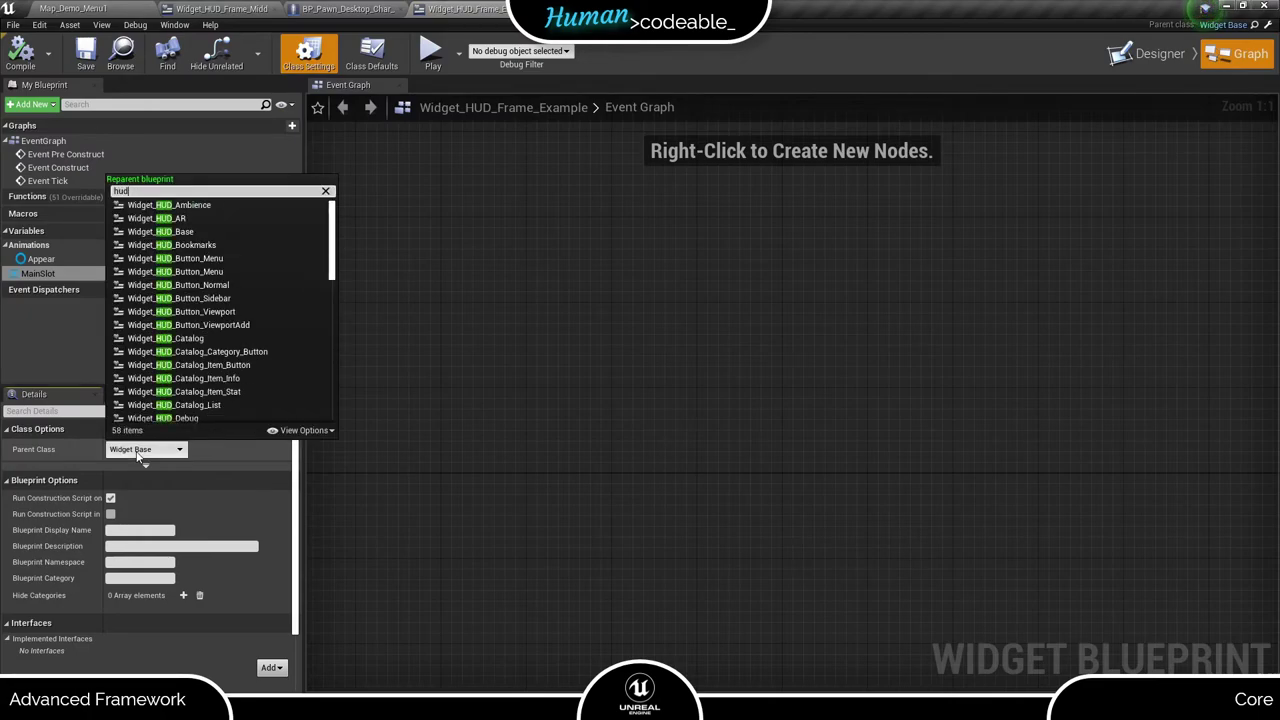
type("_fr")
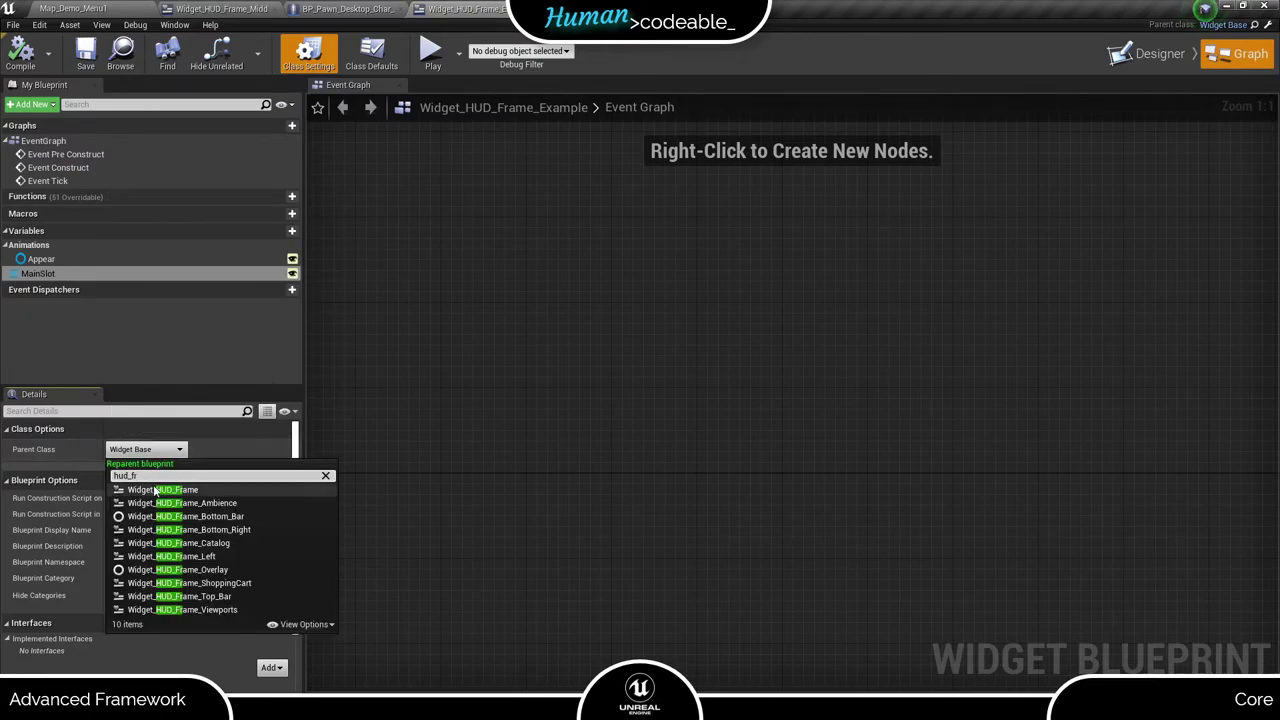
left_click(163, 490)
left_click(20, 54)
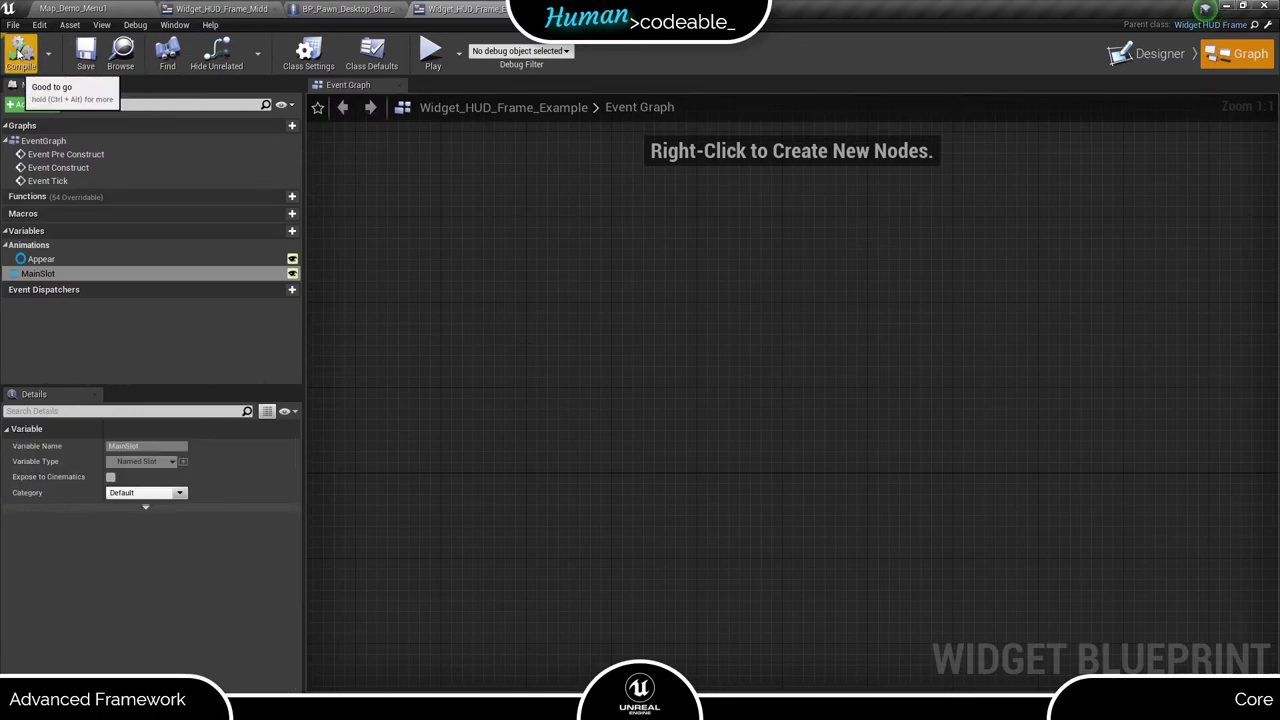
- Add one Conflicting HUDLocation element to the frame widget's class defaults and set it to Center
left_click(309, 52)
left_click(370, 55)
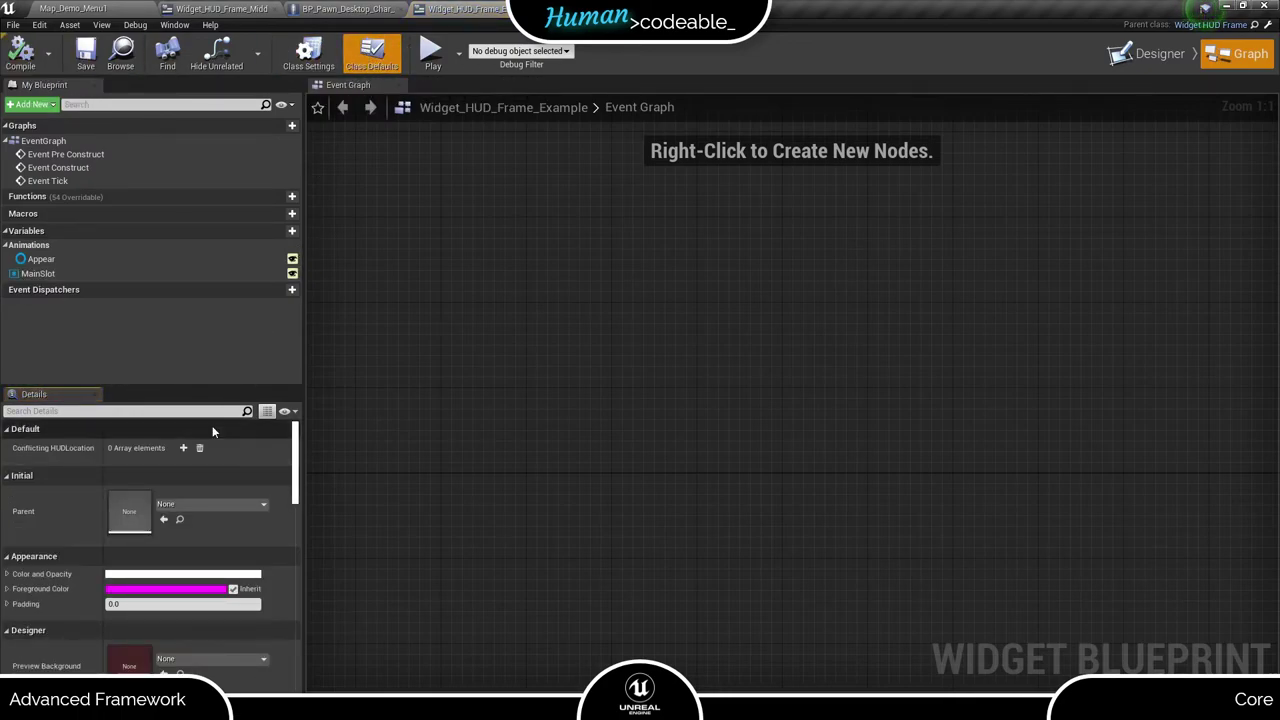
left_click(182, 450)
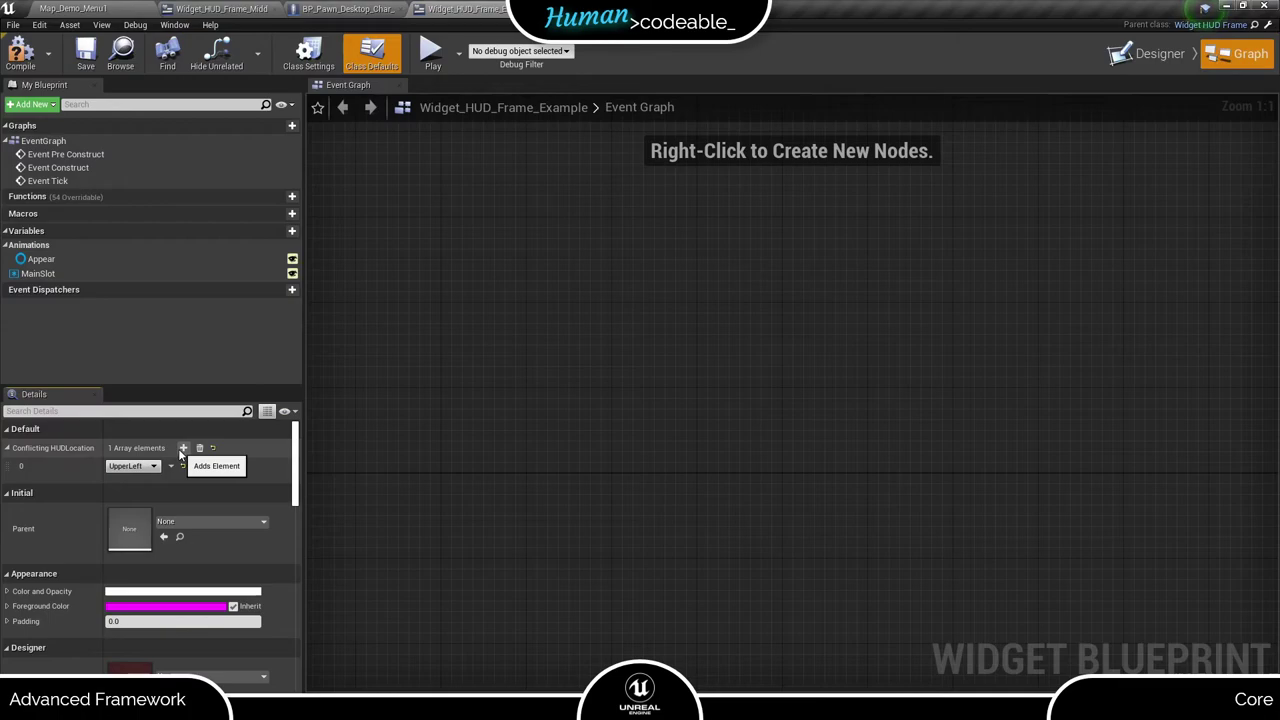
left_click(130, 468)
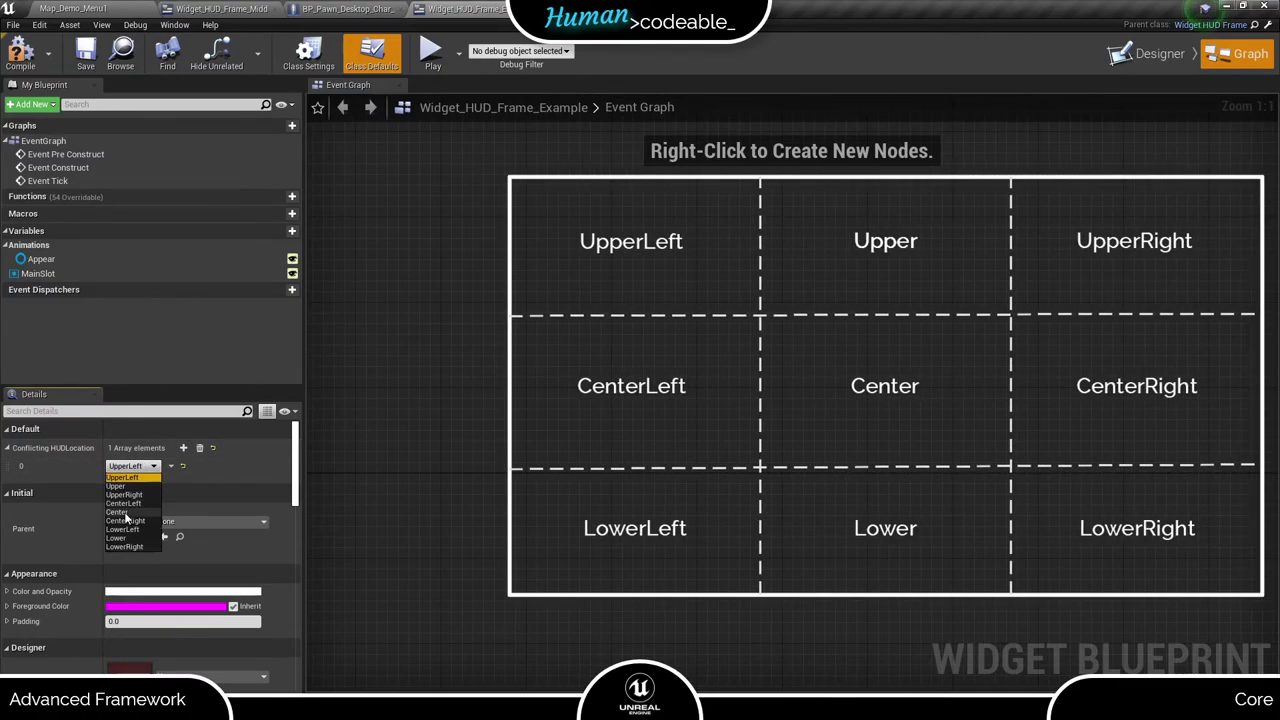
left_click(117, 512)
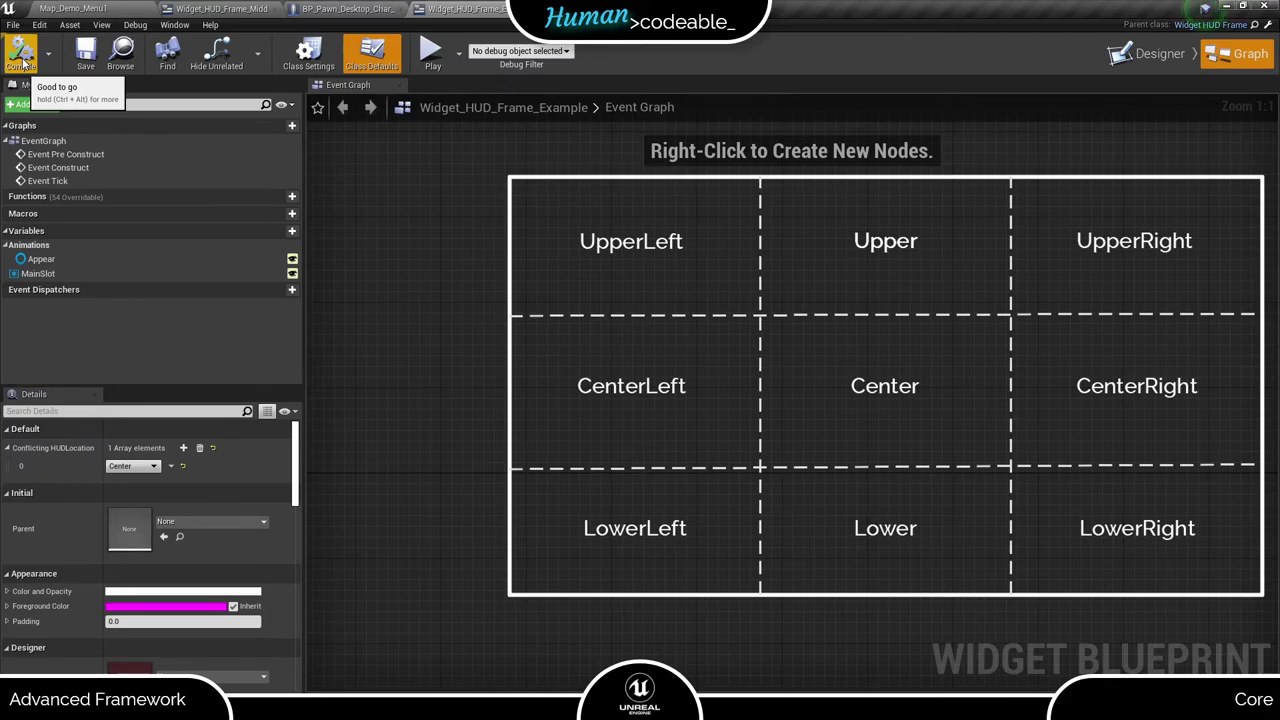
- Override Get Appear Animation, remove its parent call and return the Appear animation from the Return Node
double_click(65, 154)
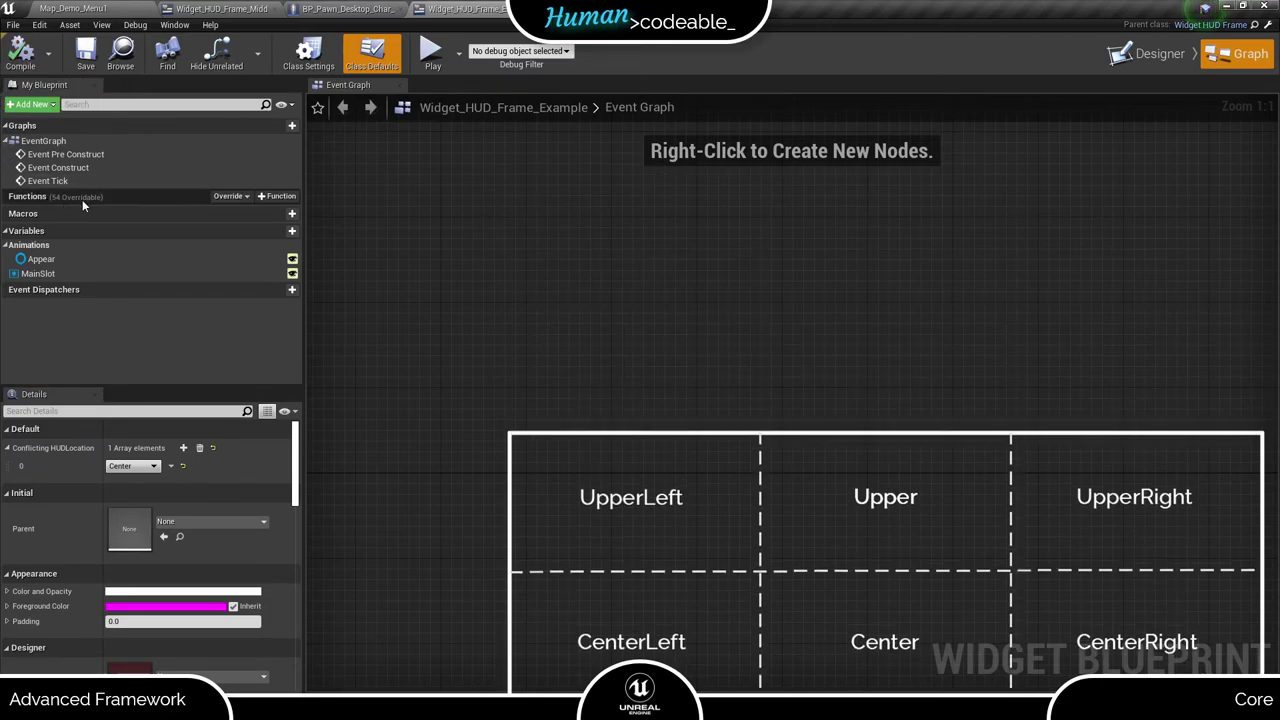
left_click(231, 197)
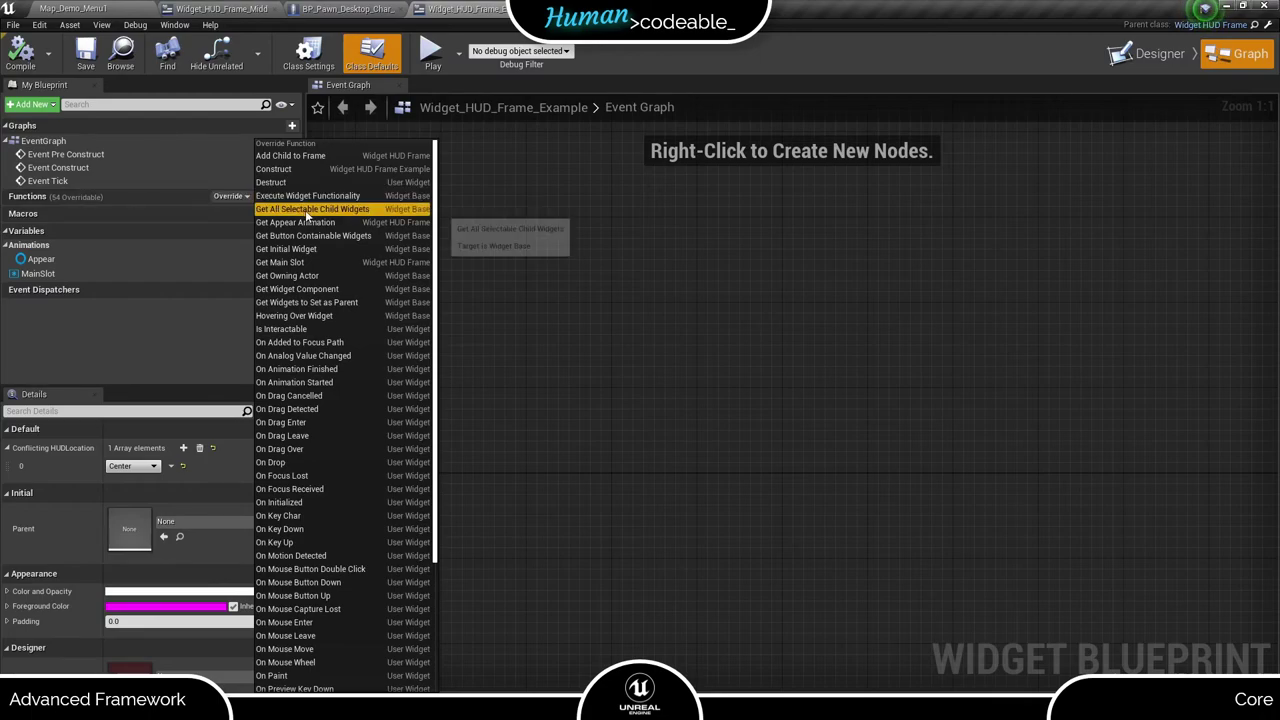
left_click(335, 228)
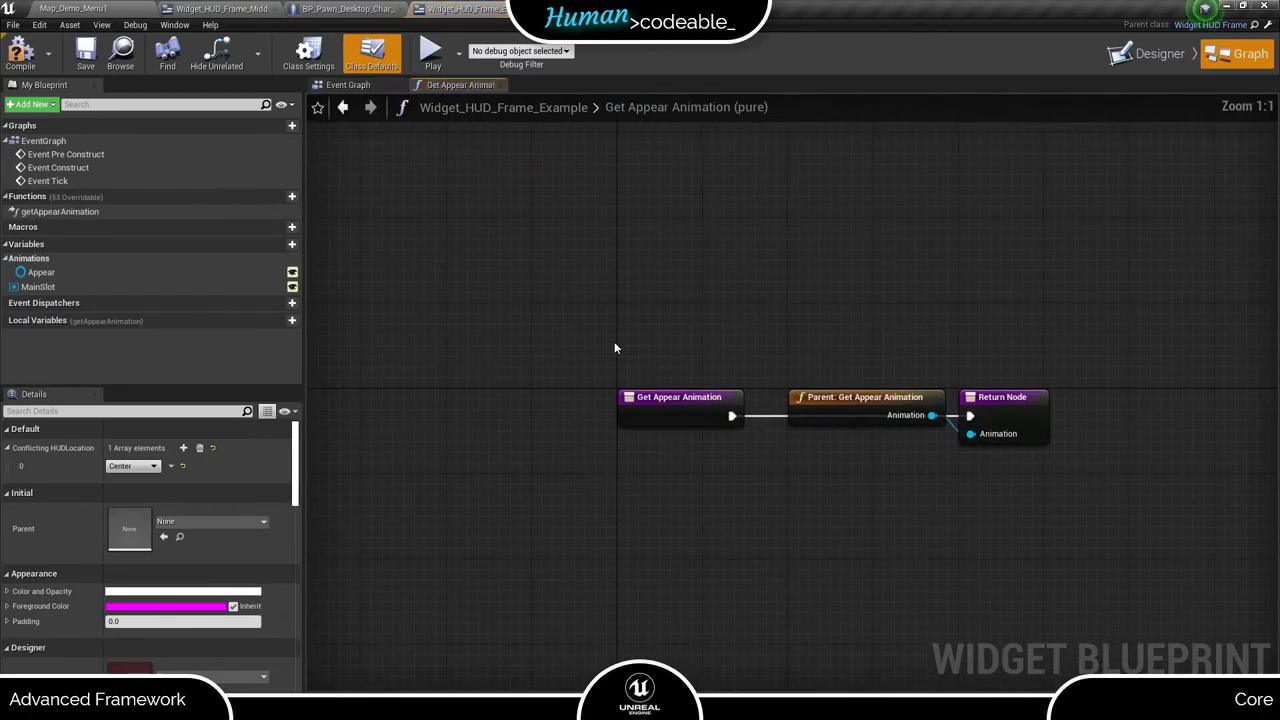
left_click_drag(876, 405, 790, 492)
key("Delete")
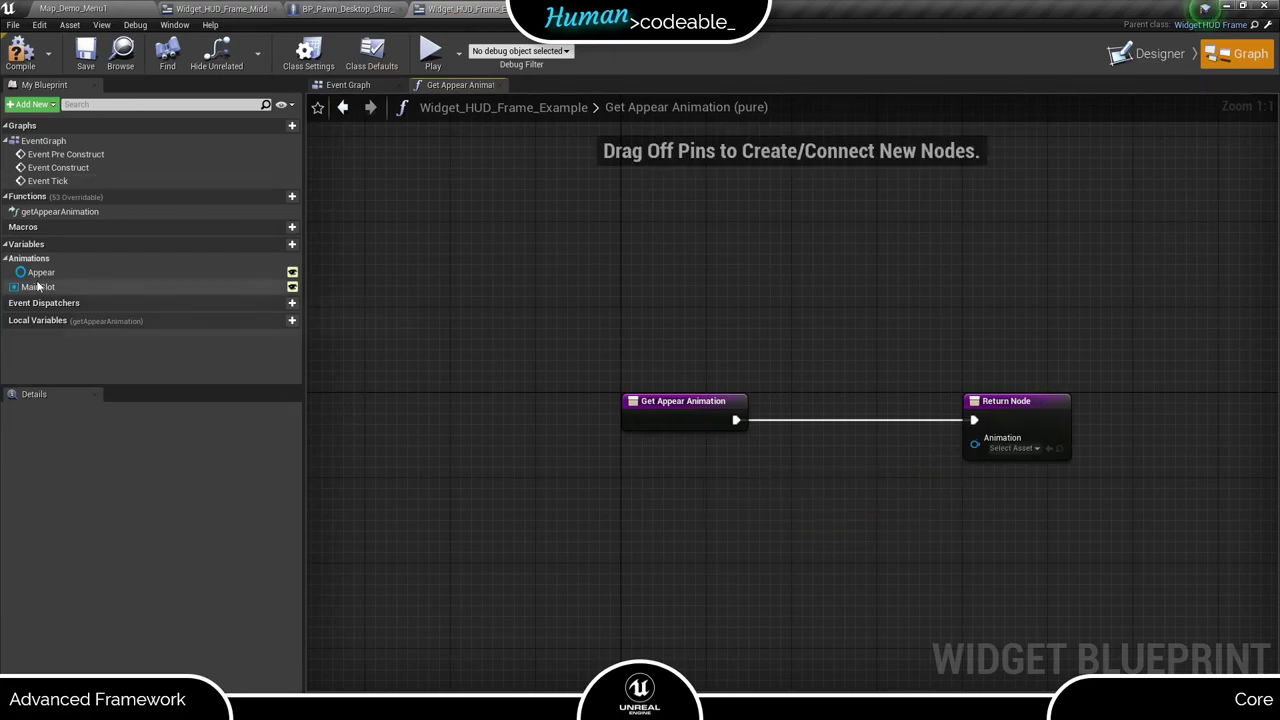
left_click_drag(41, 272, 735, 468, "ctrl")
left_click_drag(779, 467, 974, 437)
- Override Get Main Slot, replace its parent call with MainSlot as the returned value, and compile the widget
left_click(229, 196)
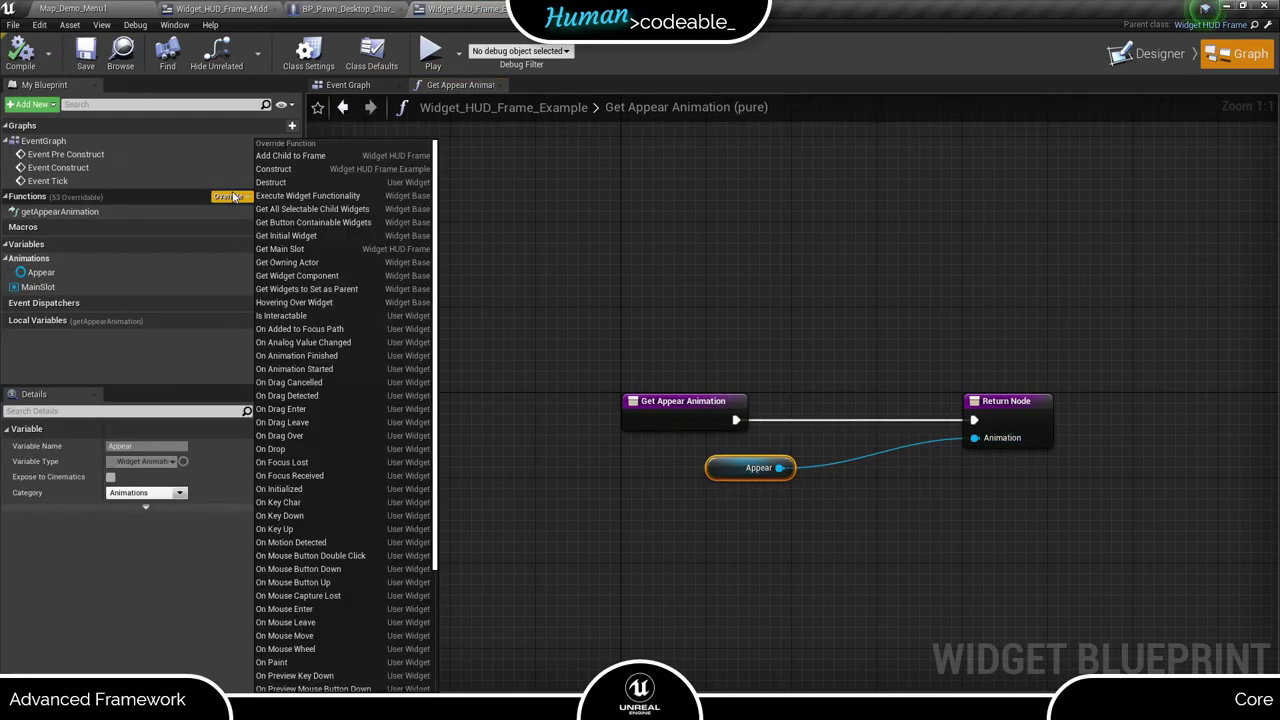
left_click(280, 249)
left_click_drag(876, 405, 780, 536)
key("Delete")
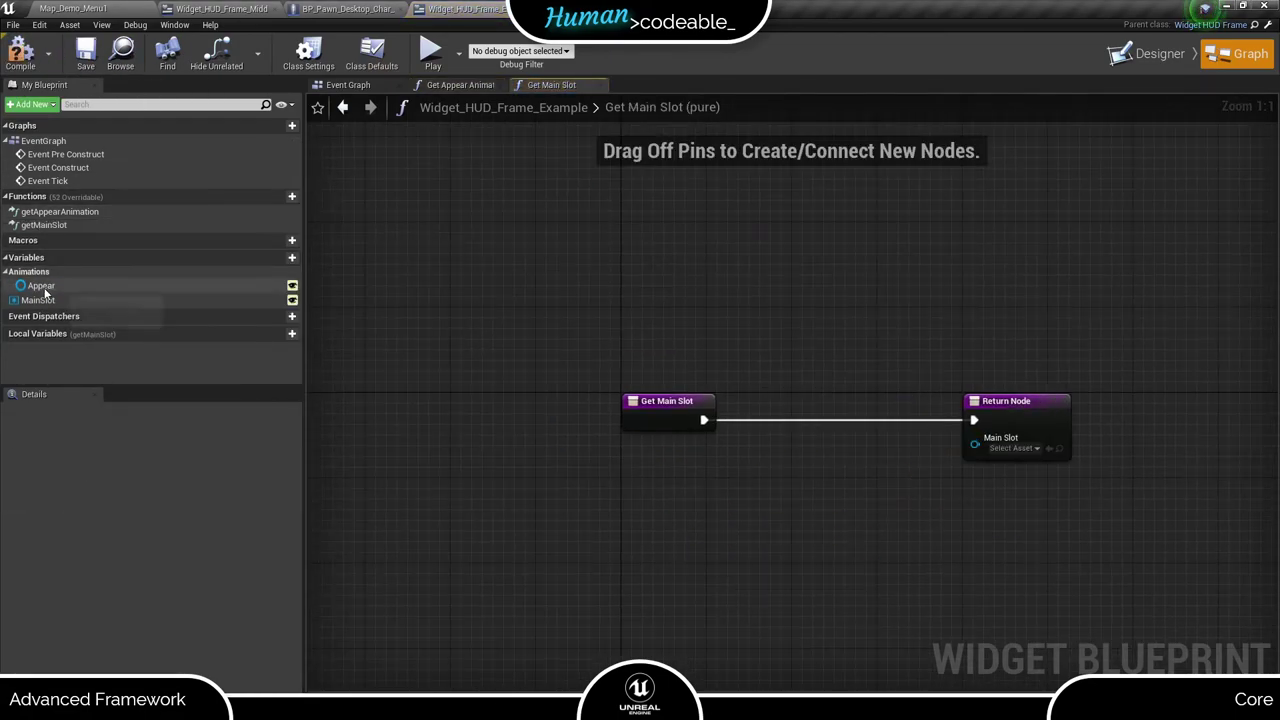
left_click_drag(38, 300, 975, 438, "ctrl")
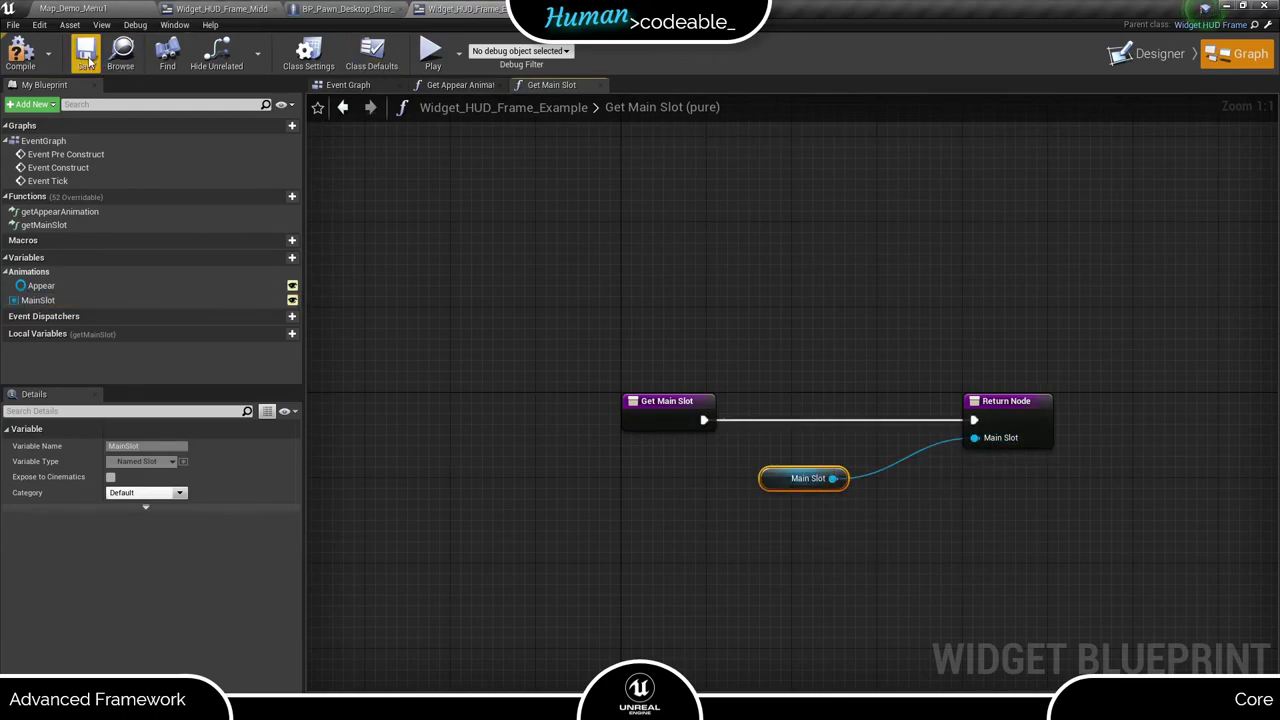
left_click(21, 52)
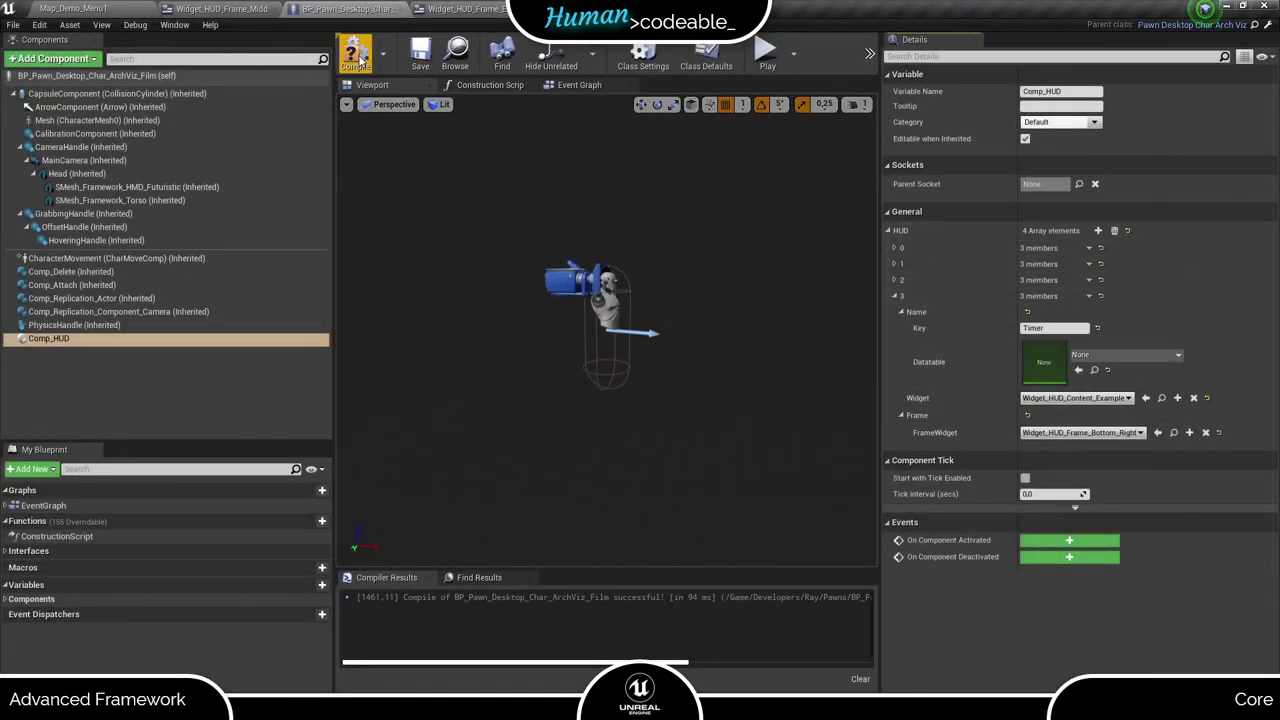
- Assign Widget_HUD_Frame_Example as the frame widget of the pawn's Timer HUD element in Comp_HUD
left_click(77, 9)
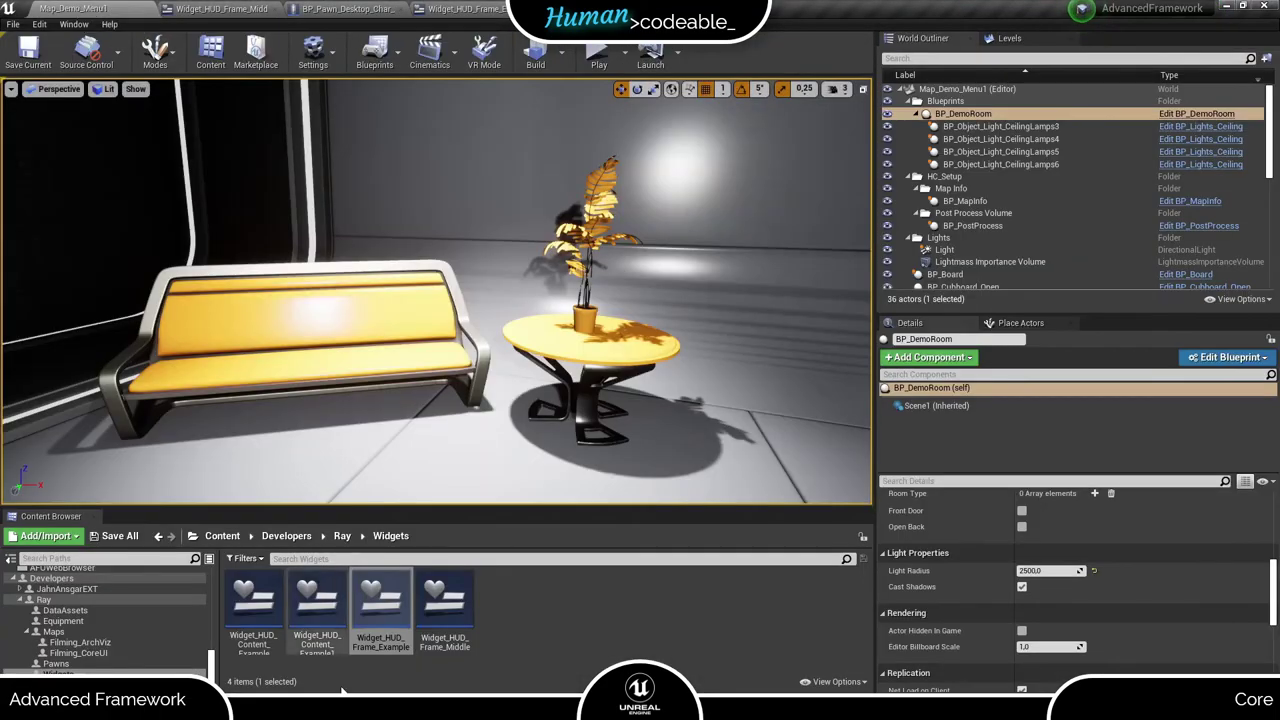
left_click(378, 640)
left_click(345, 9)
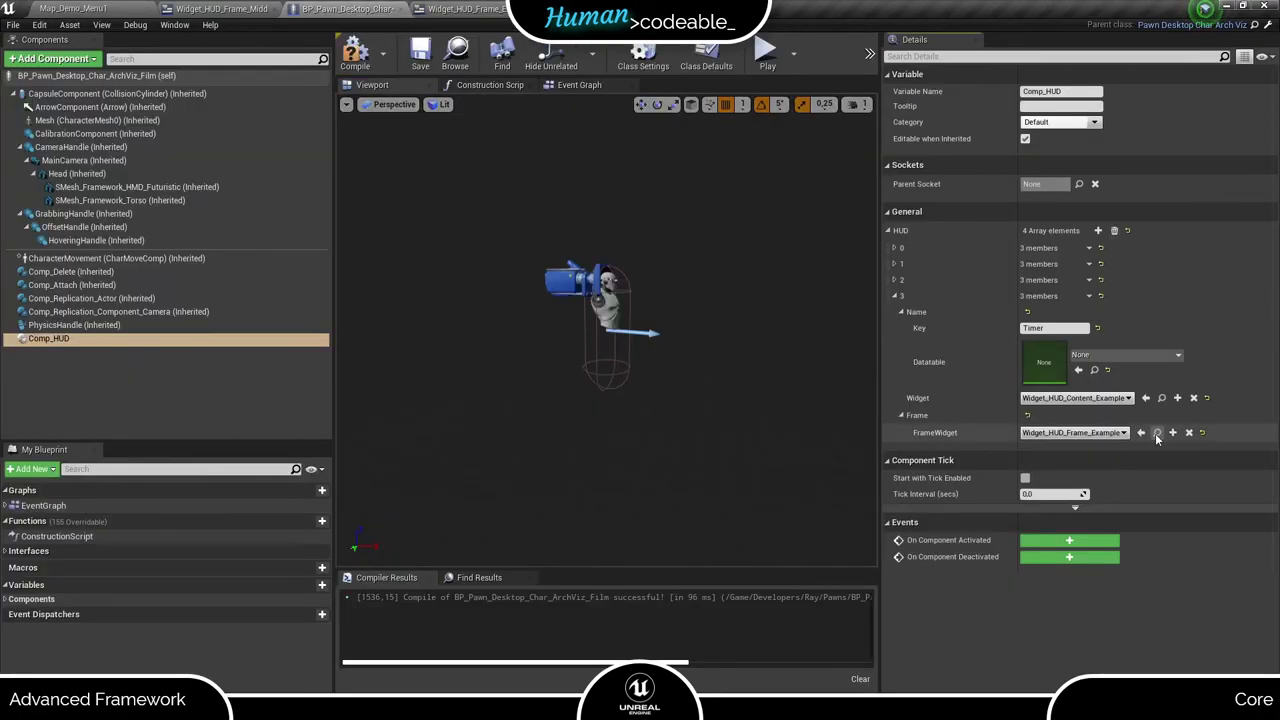
- Test the HUD in play mode: show the Multiplayer and Timer elements together, start the timer, and hide both elements again
left_click(1157, 432)
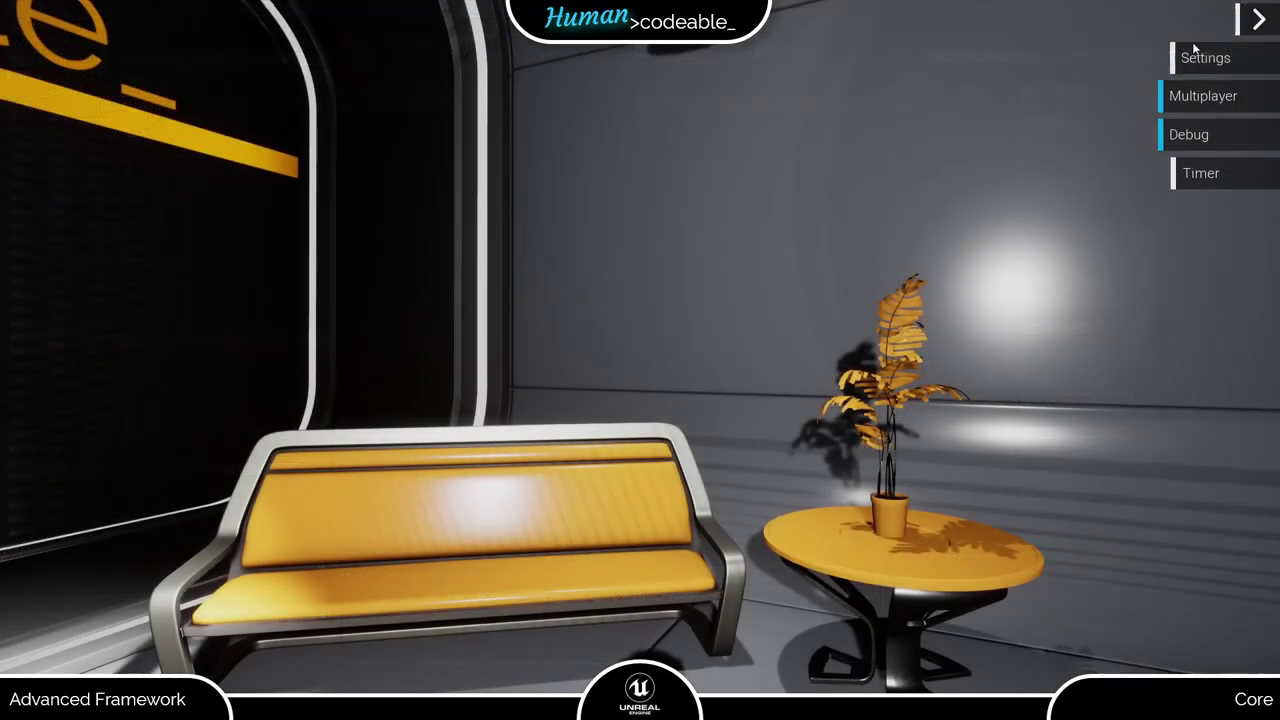
left_click(1218, 95)
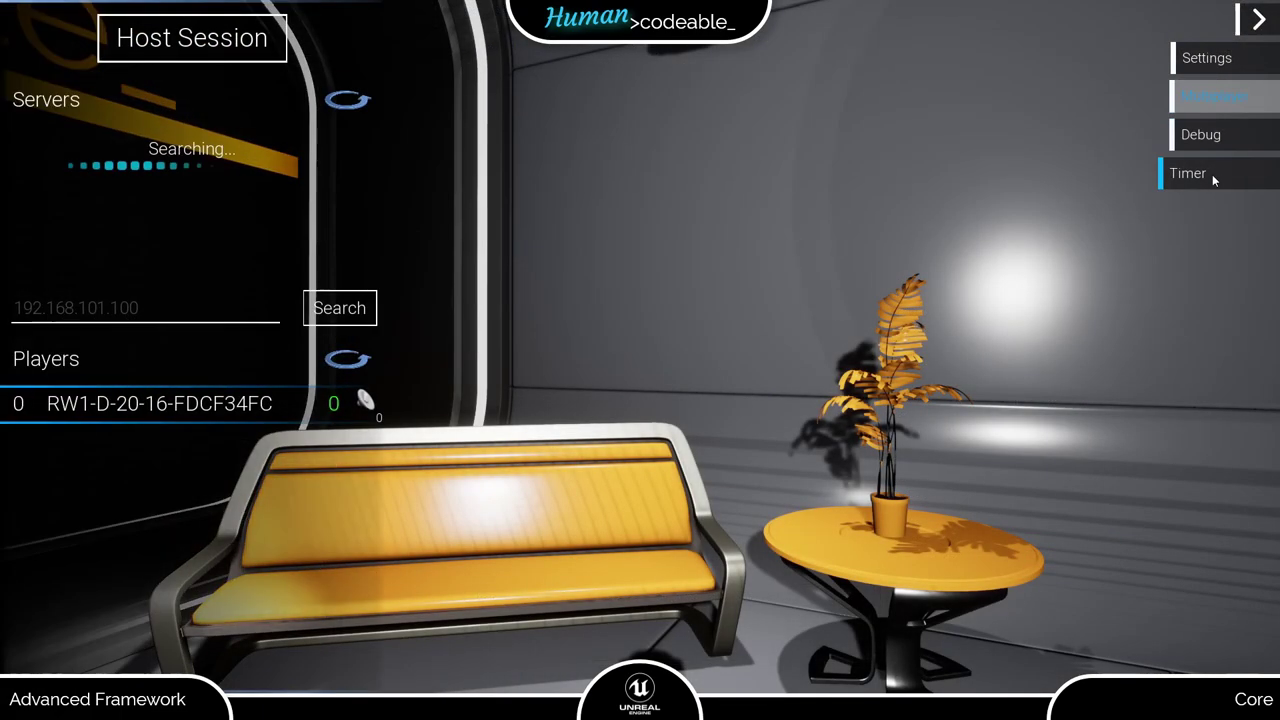
left_click(1212, 174)
left_click(690, 372)
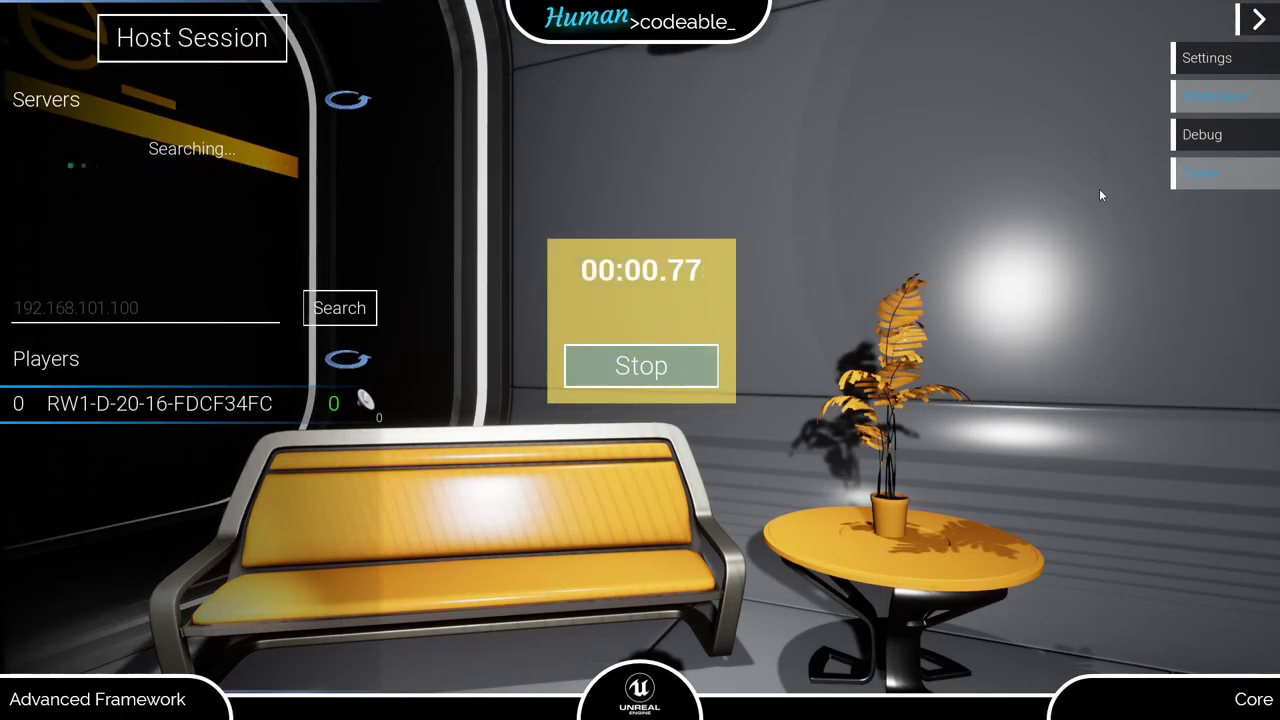
left_click(1212, 96)
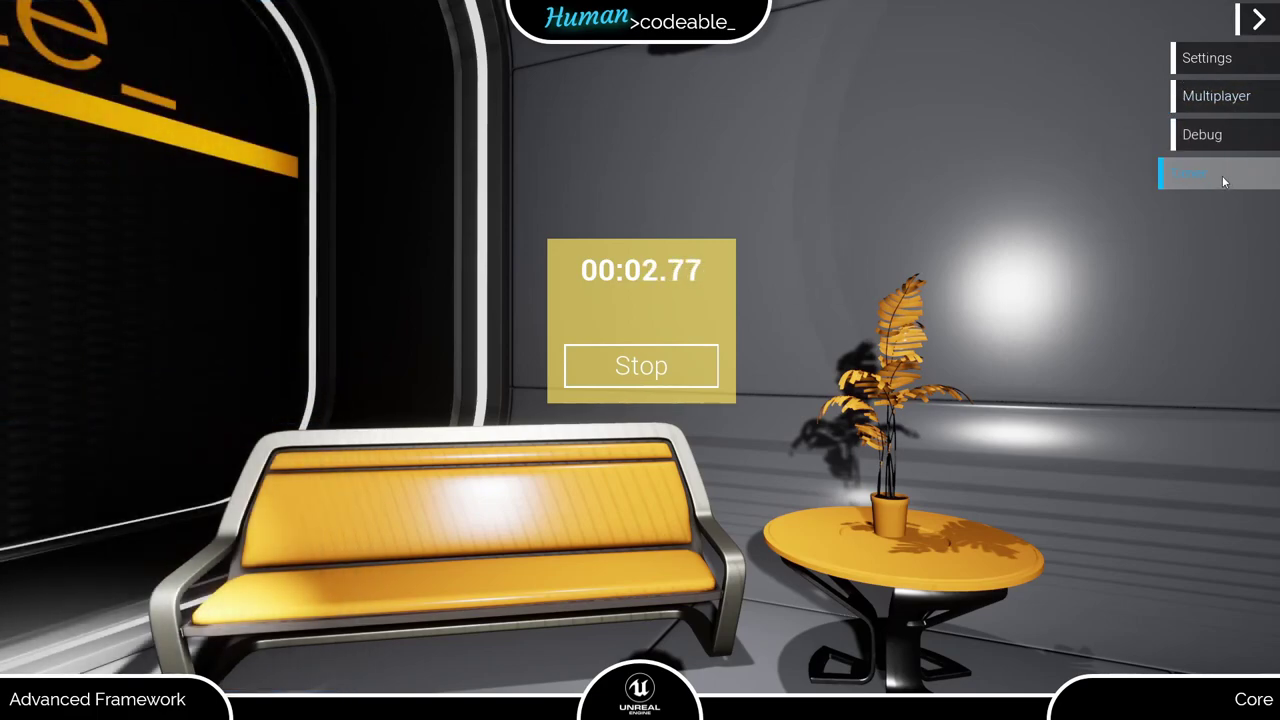
left_click(1221, 174)
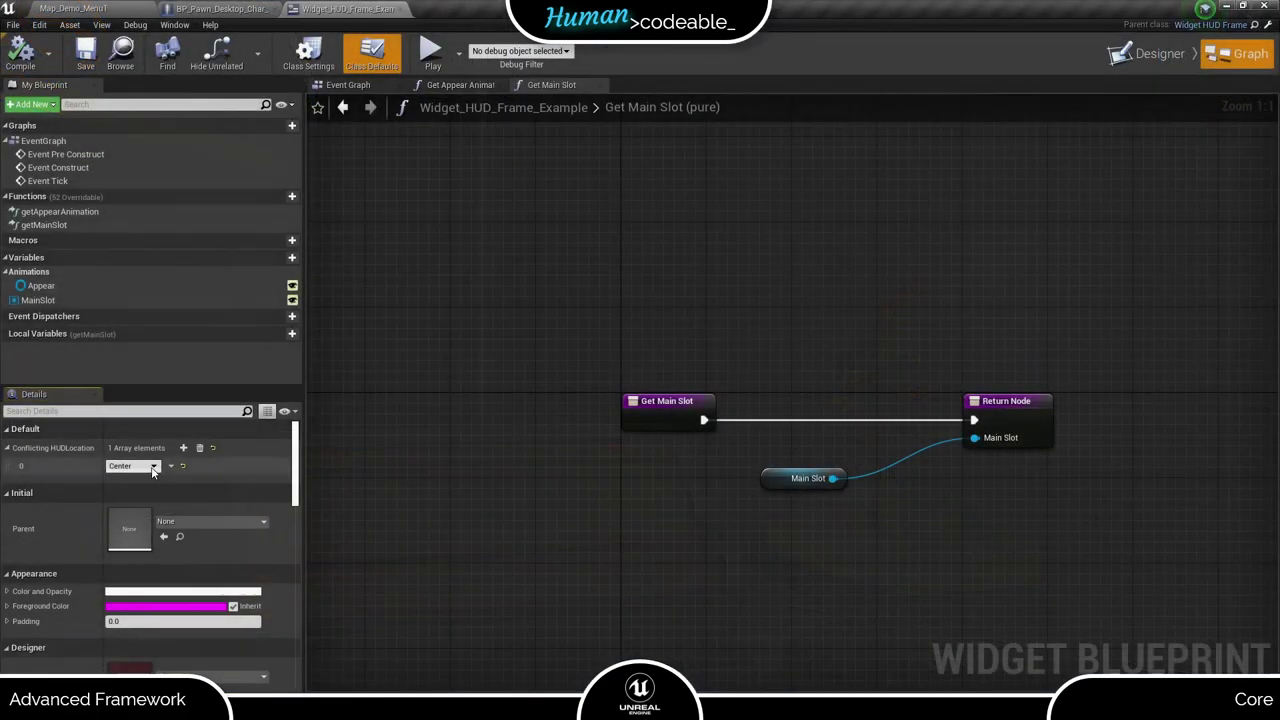
- Add two more Conflicting HUDLocation elements to the frame widget's class defaults and set them to CenterLeft and CenterRight
left_click(183, 447)
left_click(183, 447)
left_click(132, 483)
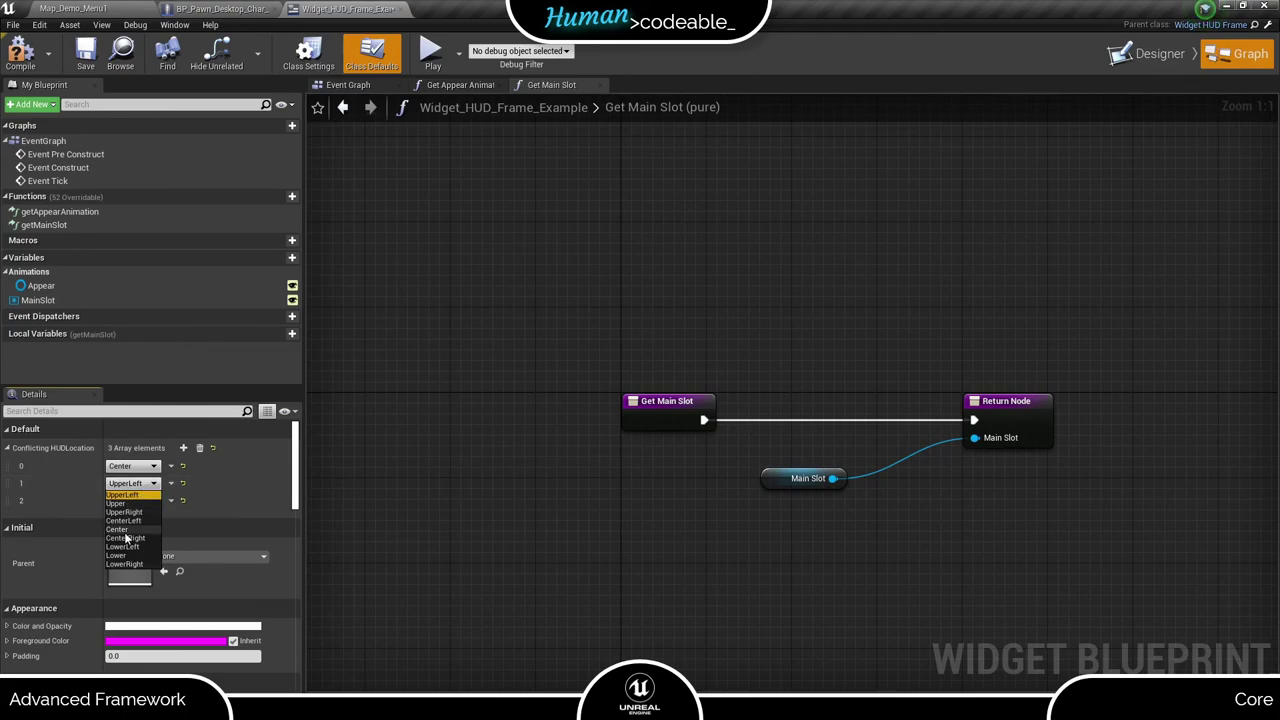
left_click(123, 520)
left_click(132, 500)
left_click(124, 555)
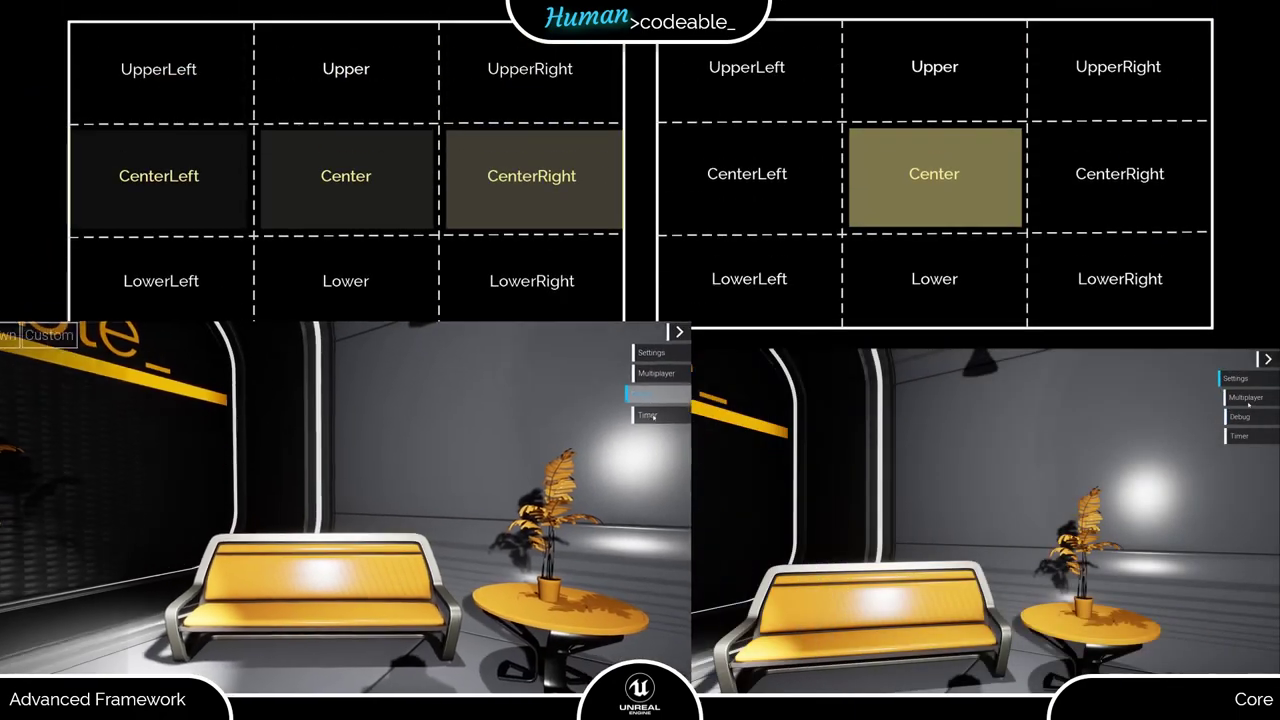
- Compare the three-location and Center-only frame setups in play by toggling the Multiplayer and Timer elements and starting the timer
left_click(605, 437)
left_click(1249, 398)
left_click(1240, 436)
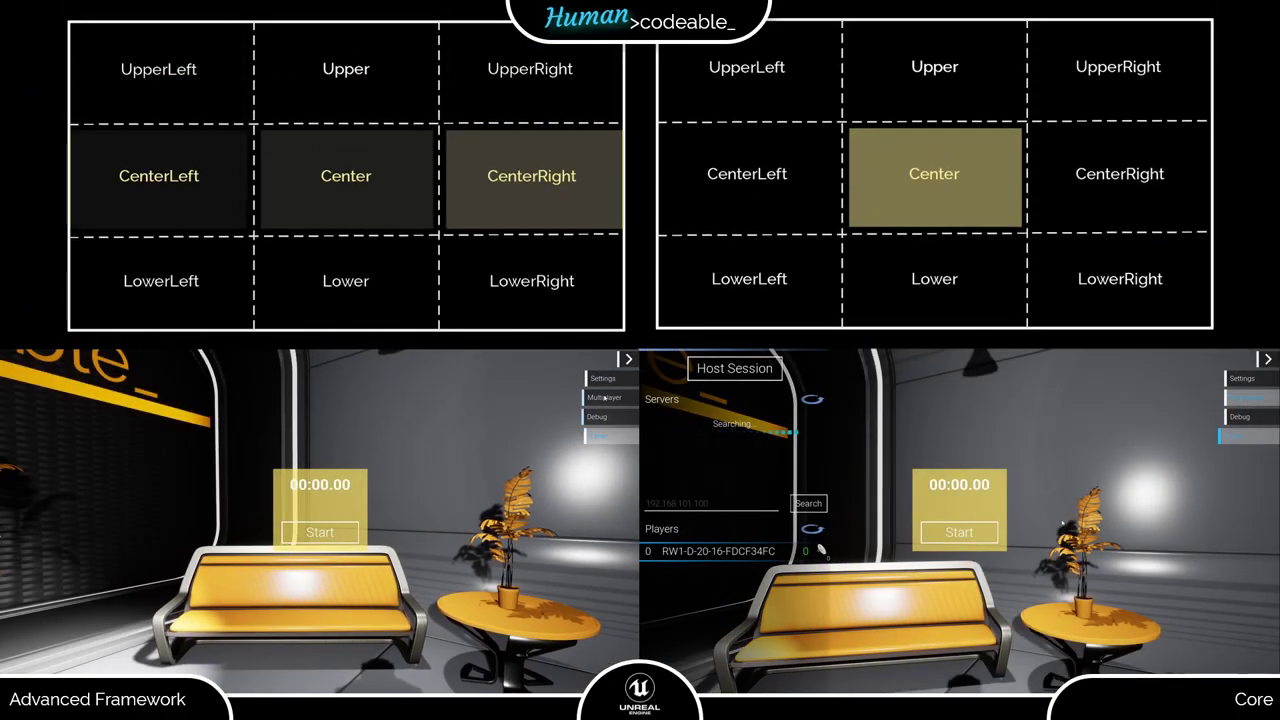
left_click(604, 398)
left_click(962, 533)
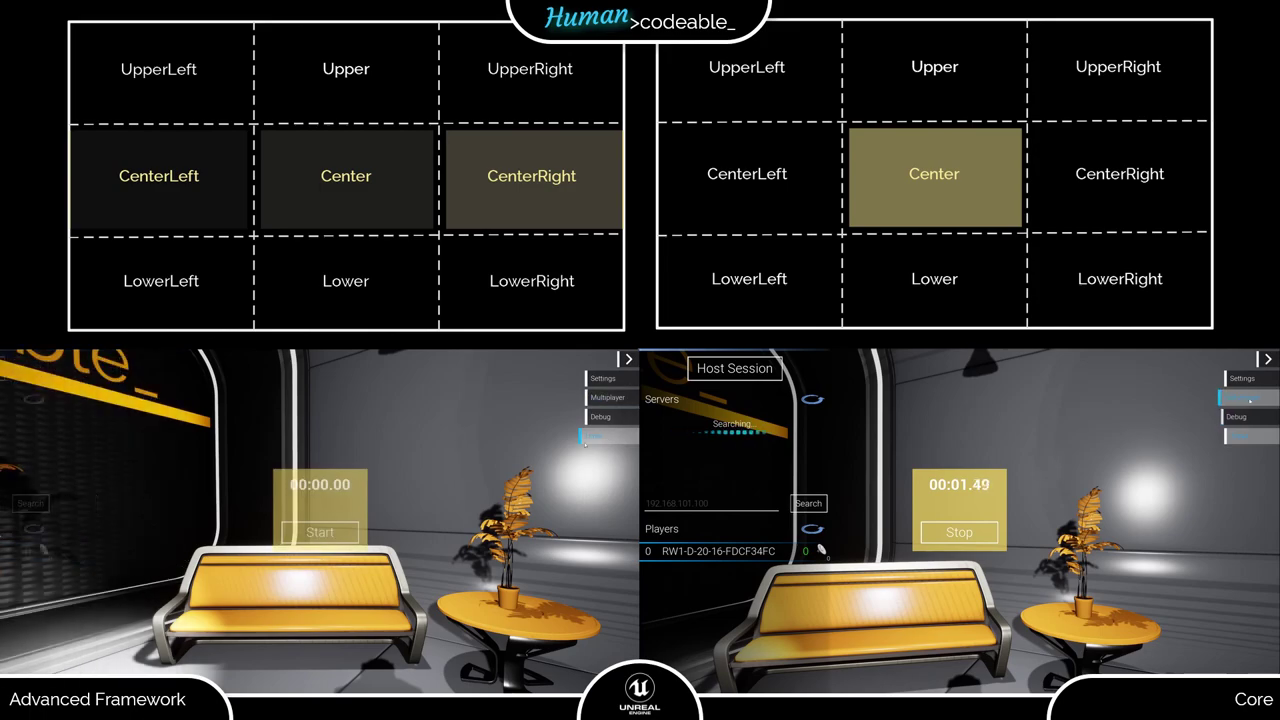